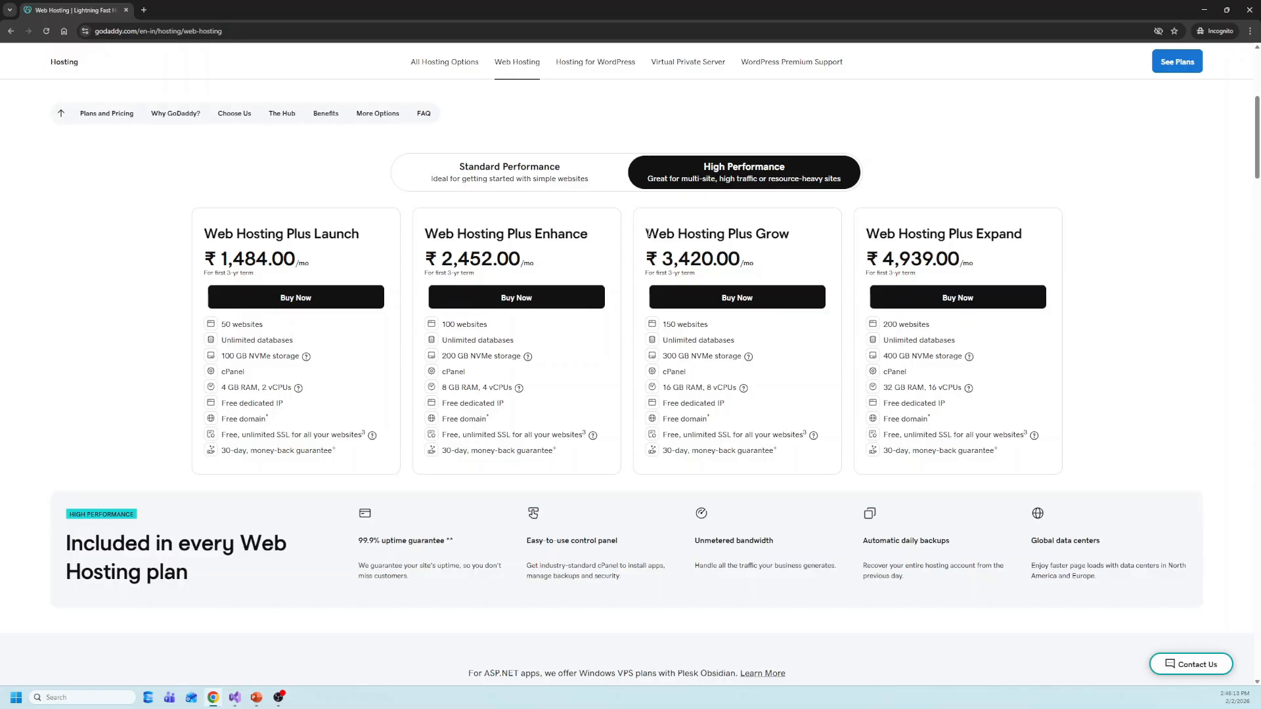
Compare GoDaddy's Standard Performance and High Performance web hosting plans, including their prices and included features
left_click_drag(646, 233, 790, 237)
scroll(454, 215, "up", 5)
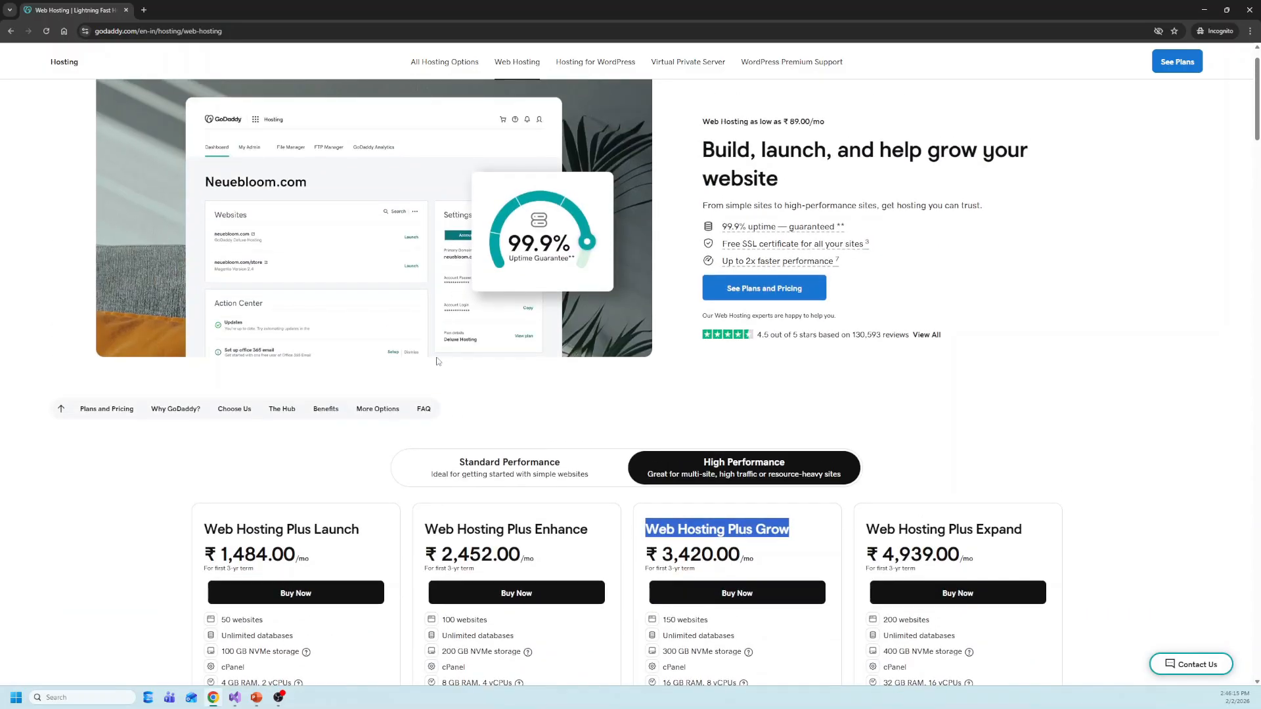
scroll(439, 360, "down", 3)
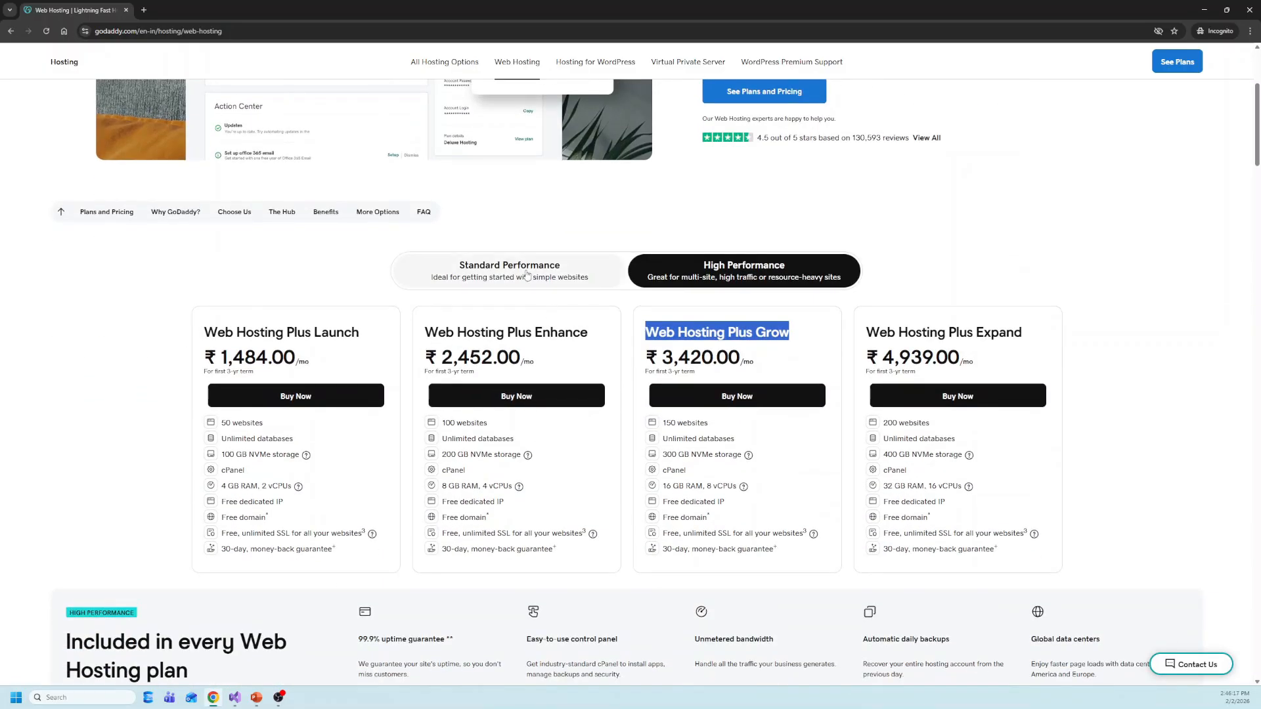
left_click(526, 275)
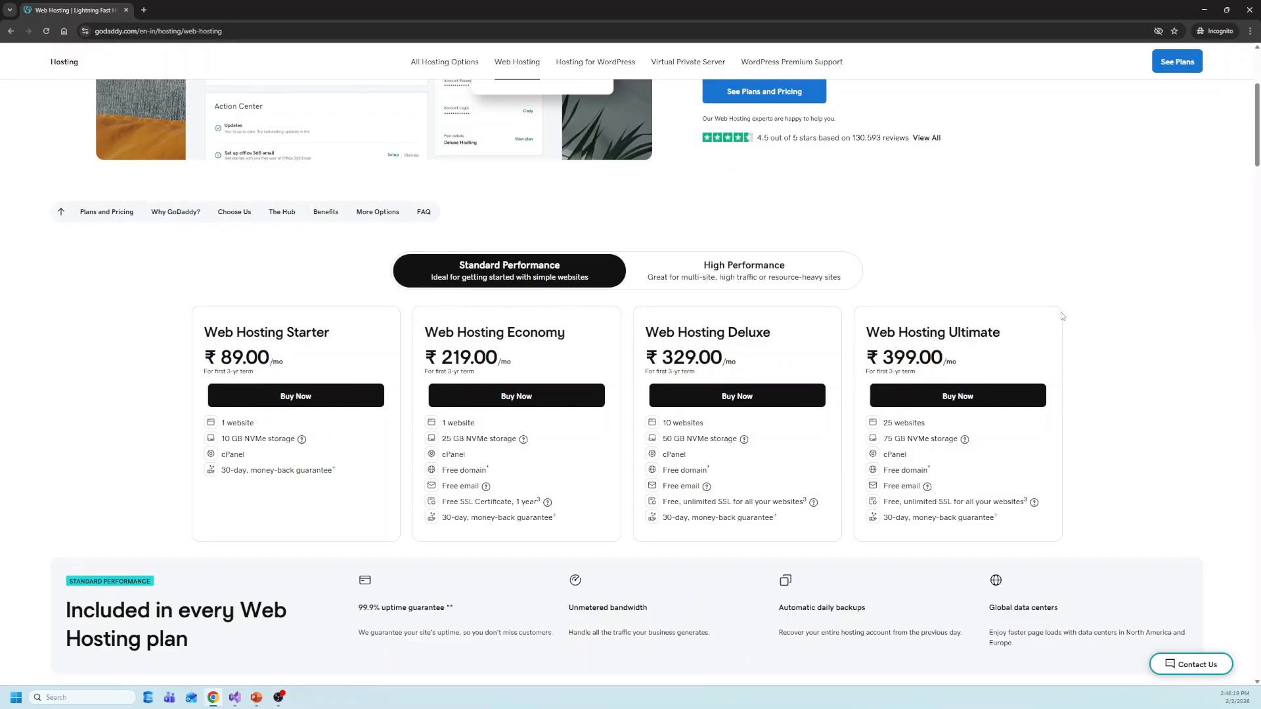
left_click(701, 276)
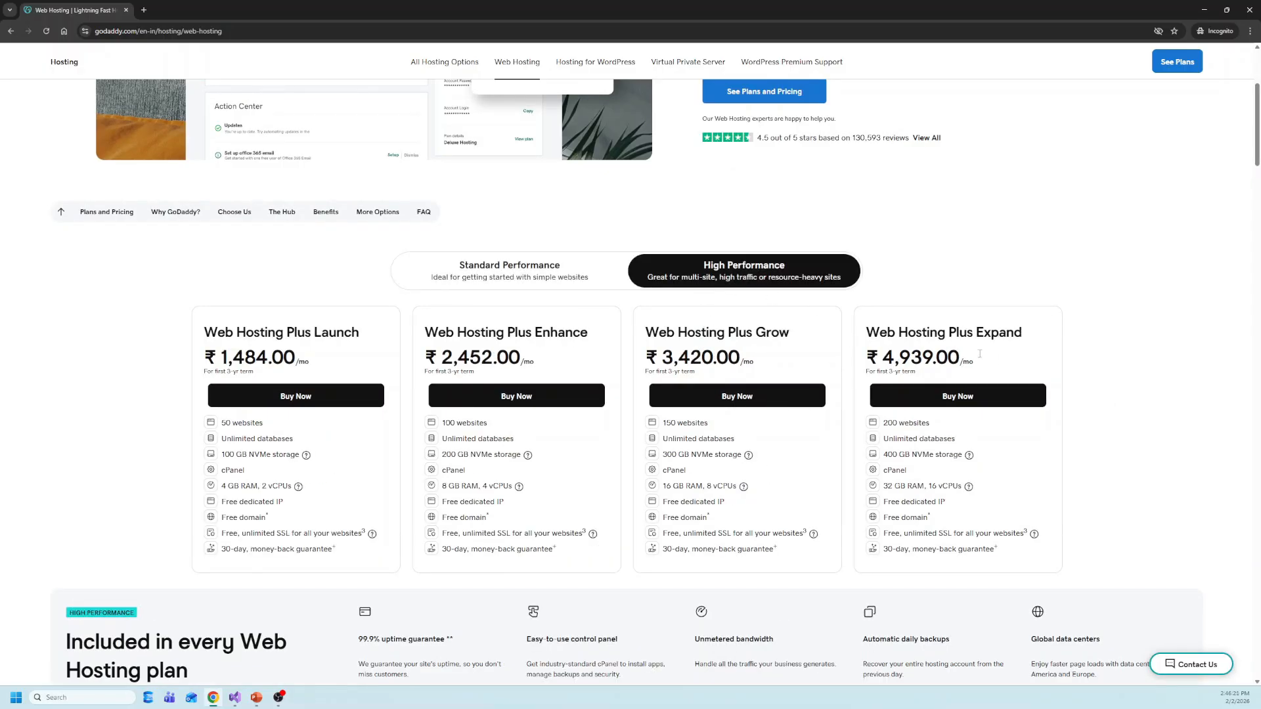
left_click_drag(992, 356, 826, 341)
left_click(1037, 304)
Return the browser to the Azure portal, and show PowerPoint's App Services comparison slide with the Comments pane closed
left_click(14, 35)
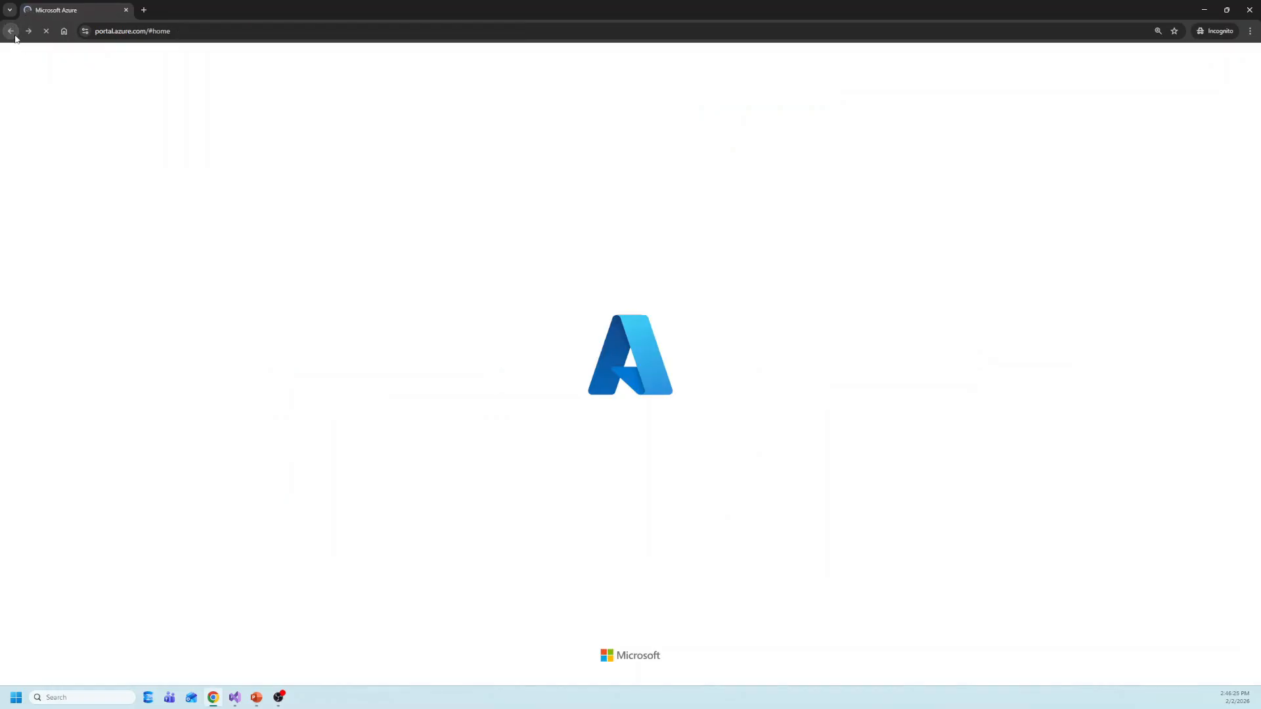
left_click(256, 701)
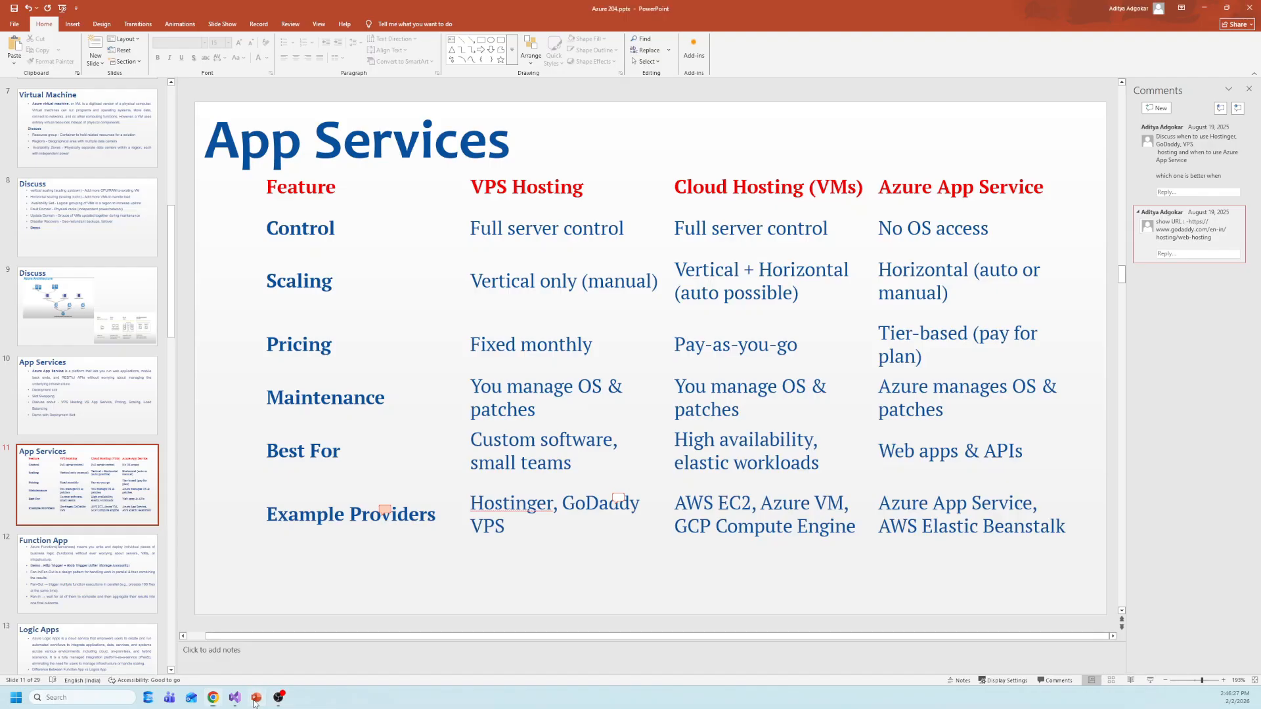
left_click(1248, 88)
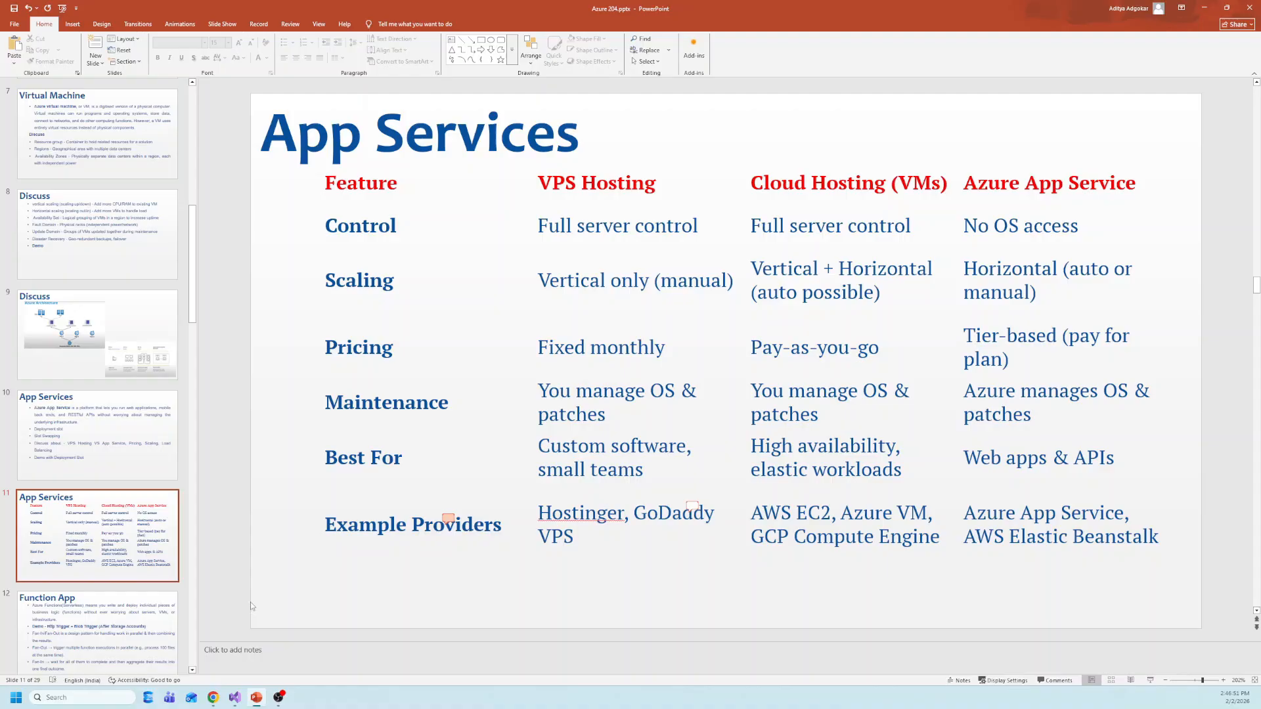
Switch back to the Azure portal in Chrome, search for "app ser" and open the App Services page
left_click(213, 698)
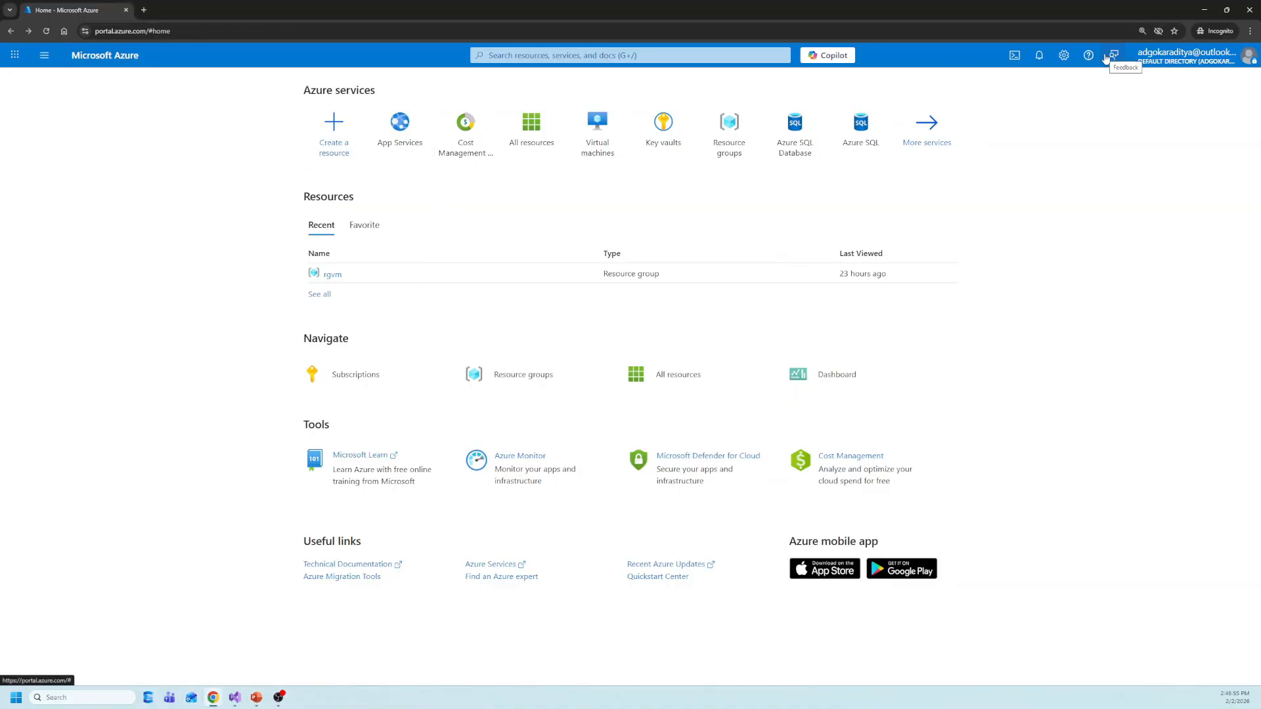
left_click(44, 55)
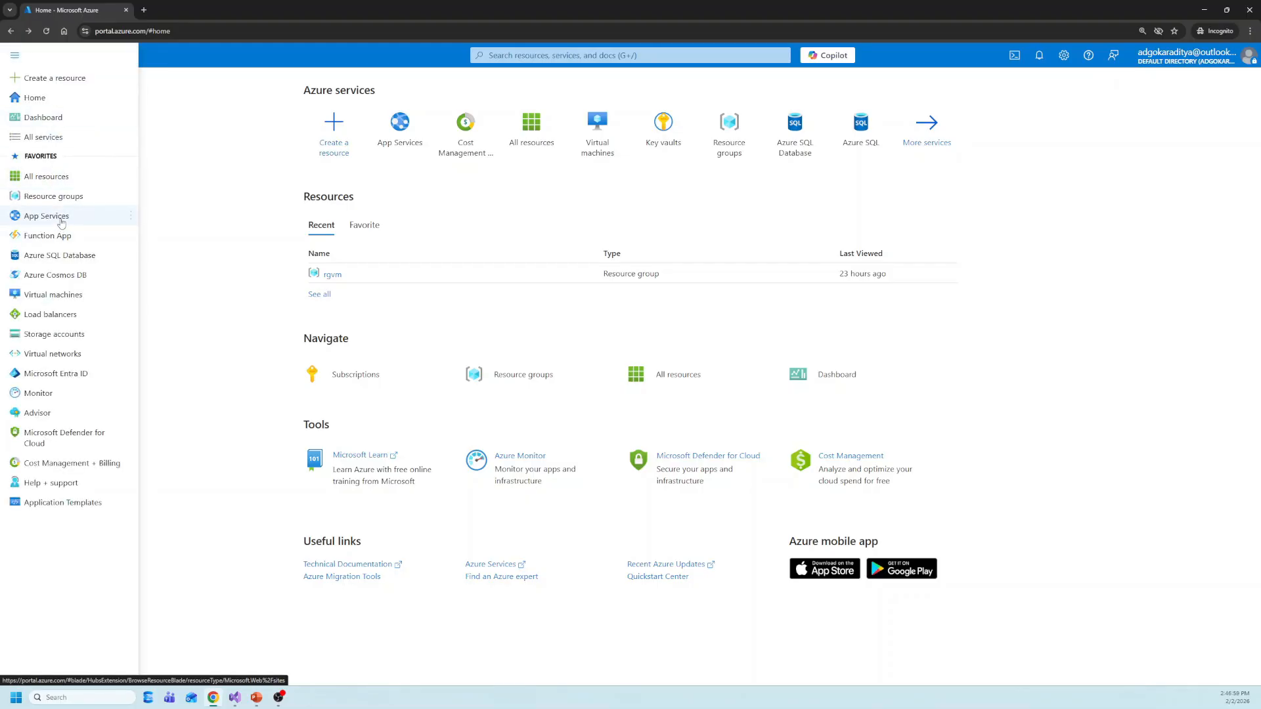
left_click(595, 55)
type("a")
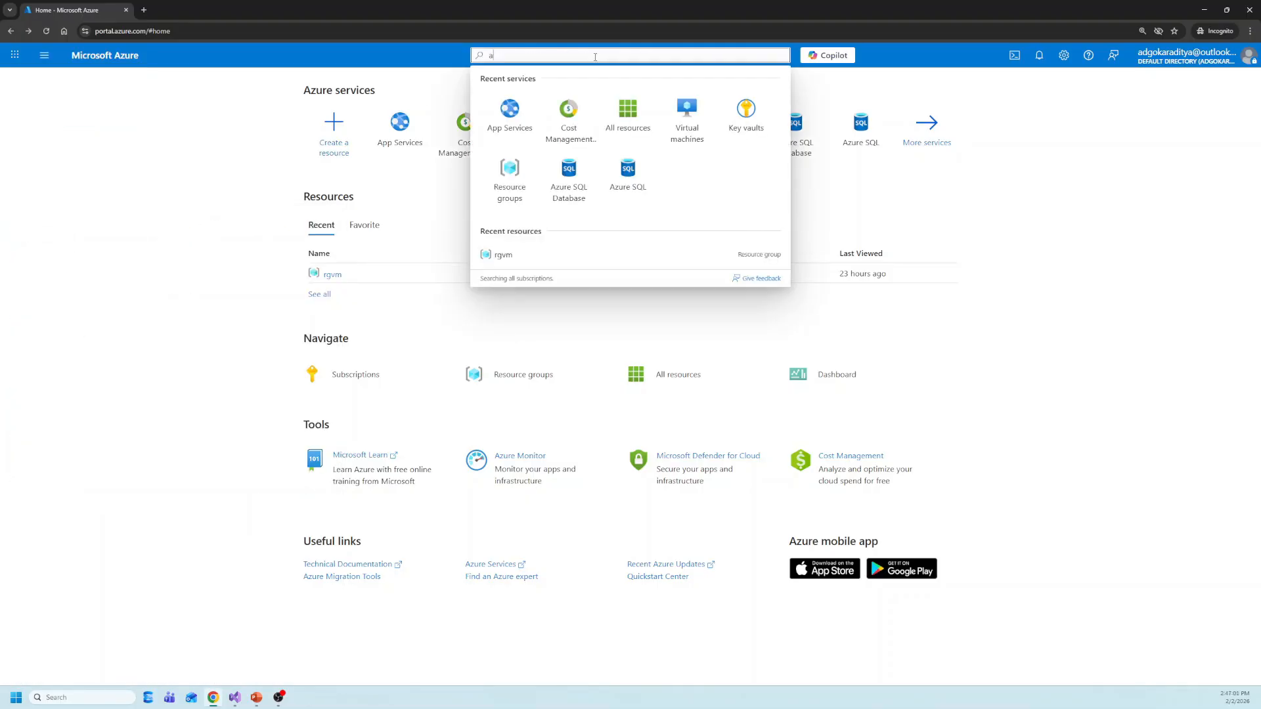
type("pp ser")
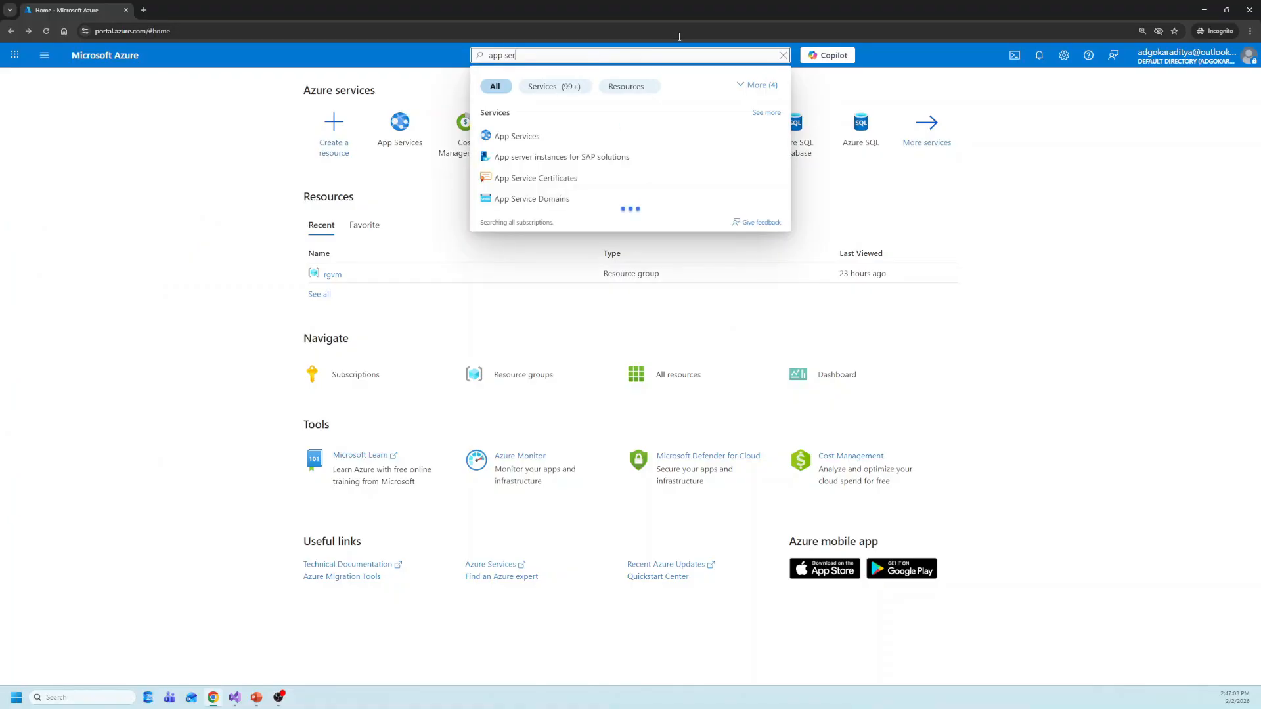
left_click(532, 136)
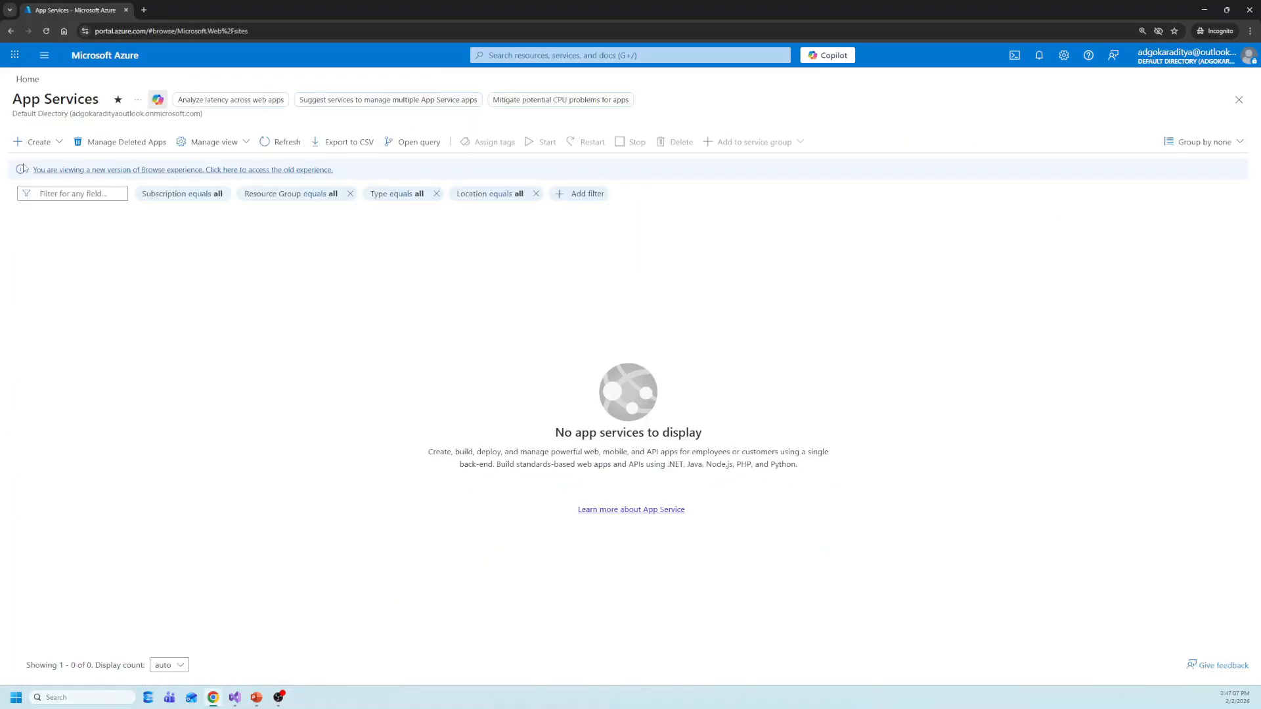
Examine the Web App + Database creation form and its available database engines, and return to App Services
left_click(60, 143)
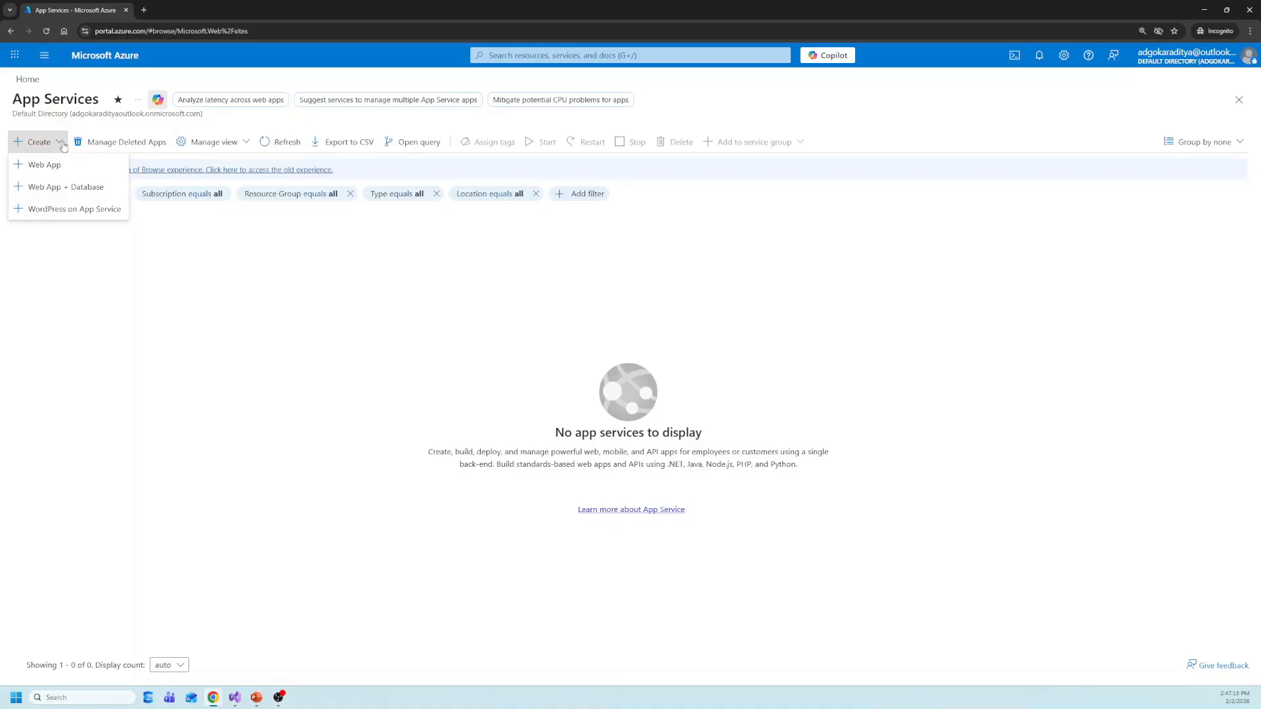
left_click(68, 188)
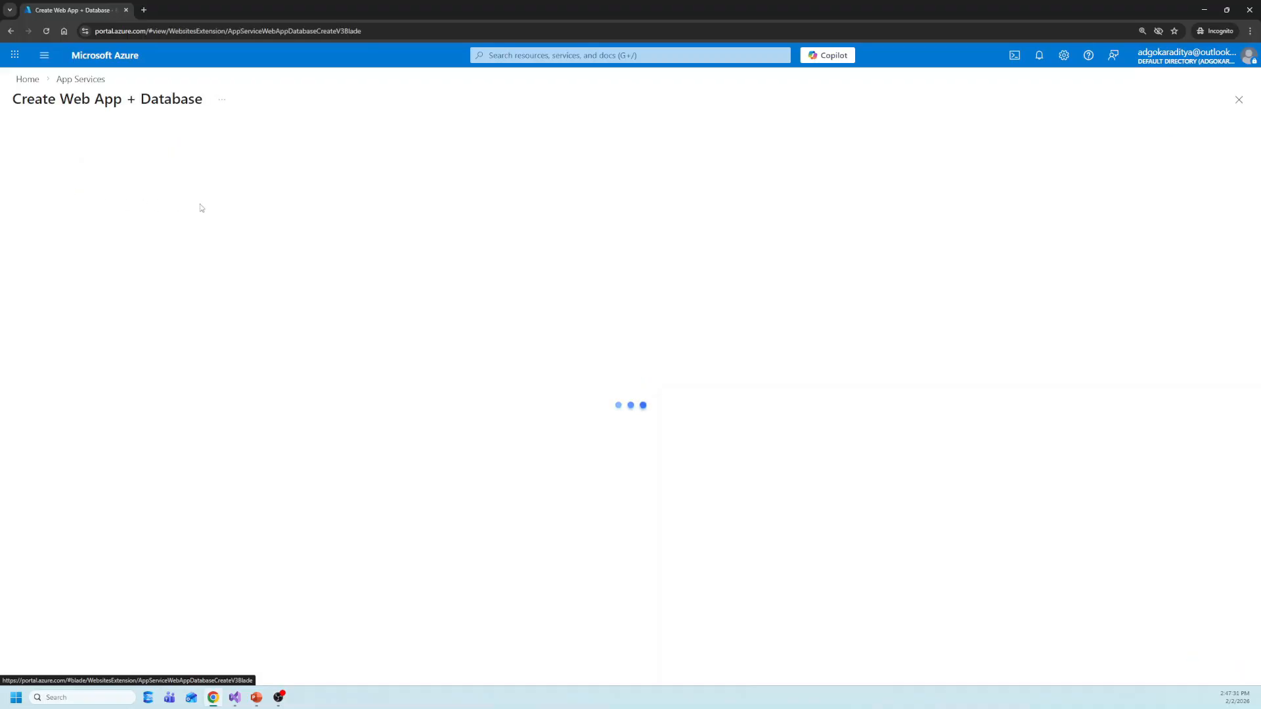
scroll(211, 470, "down", 3)
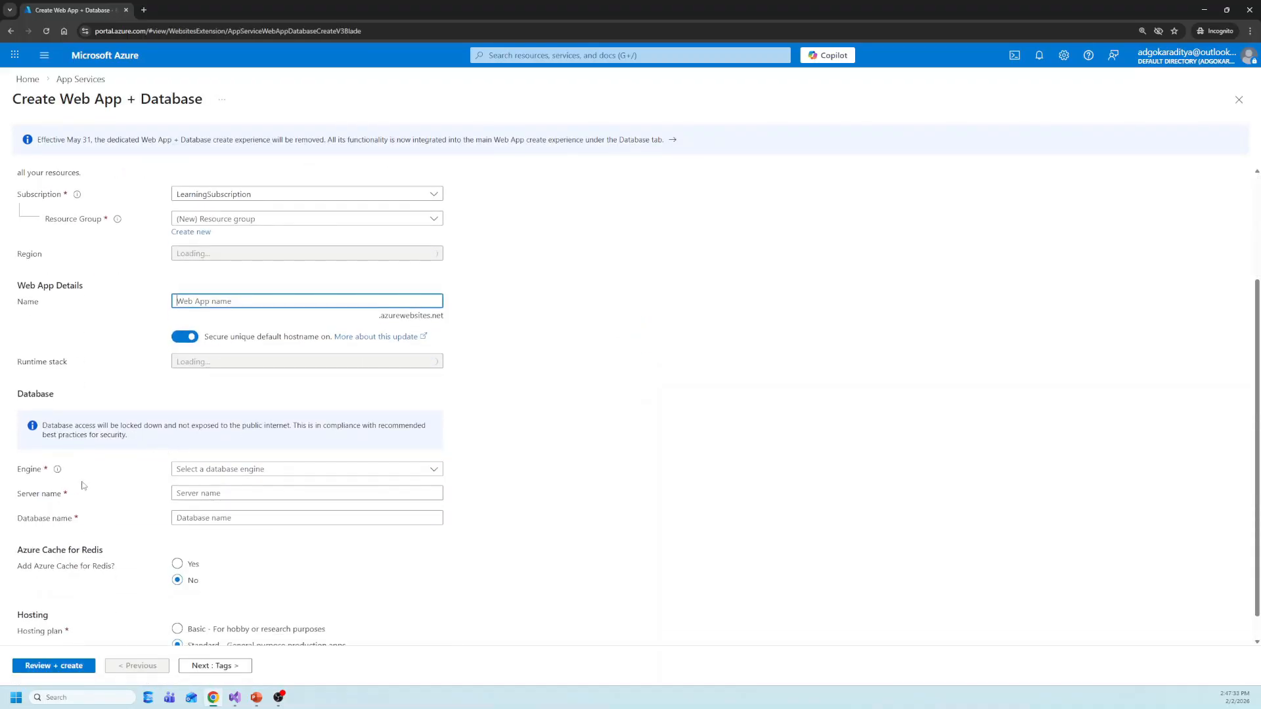
left_click_drag(13, 363, 505, 549)
left_click(506, 549)
left_click(416, 442)
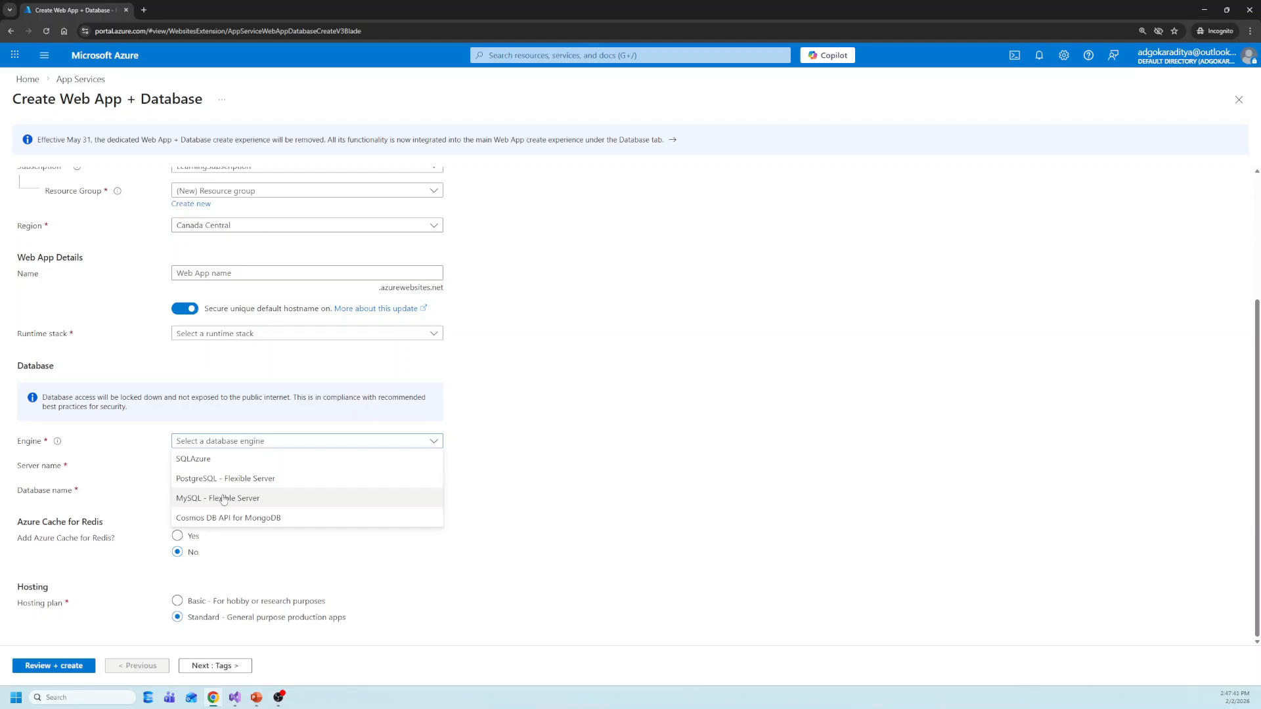
left_click(519, 489)
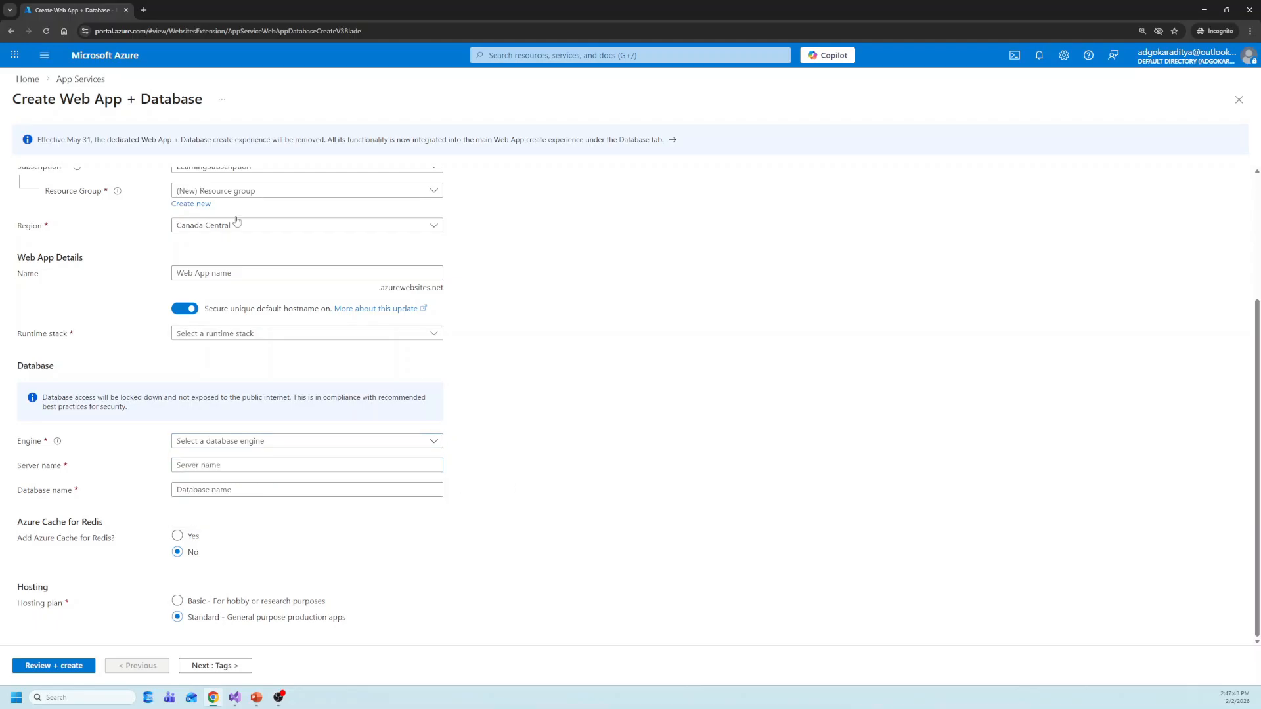
left_click(12, 32)
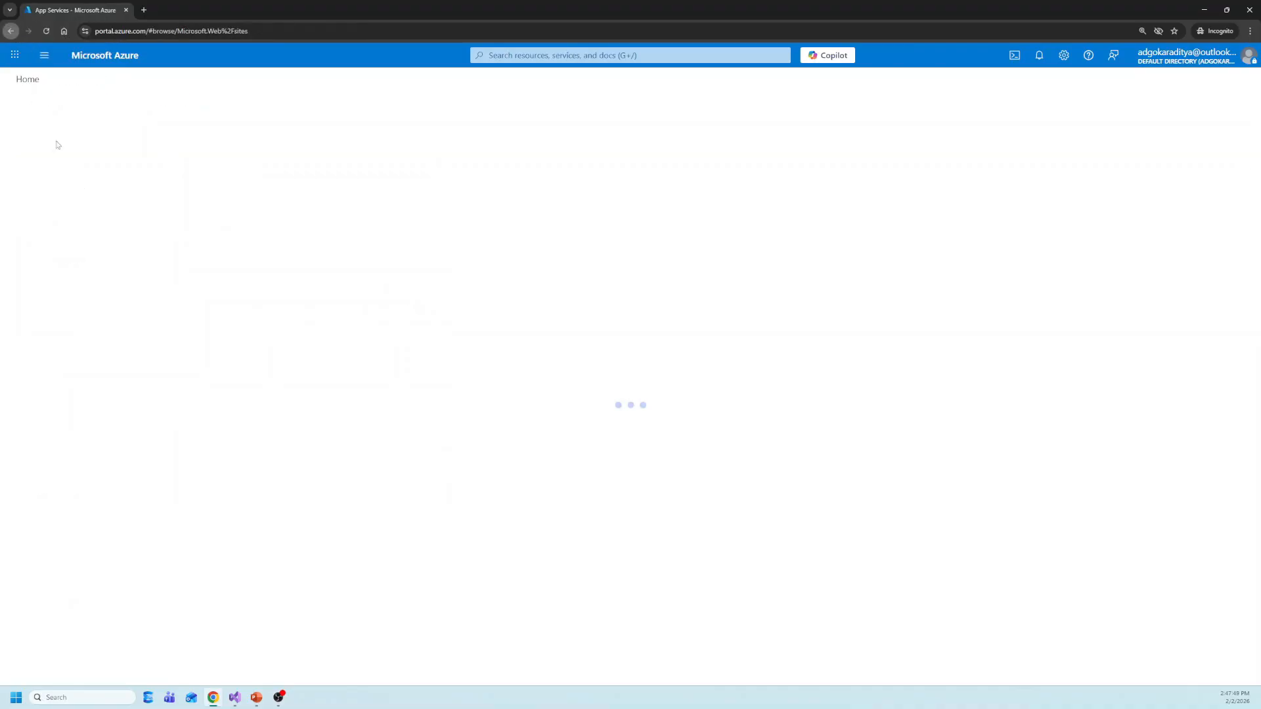
Start creating a new Web App, without the database variant, from the App Services page
left_click(43, 148)
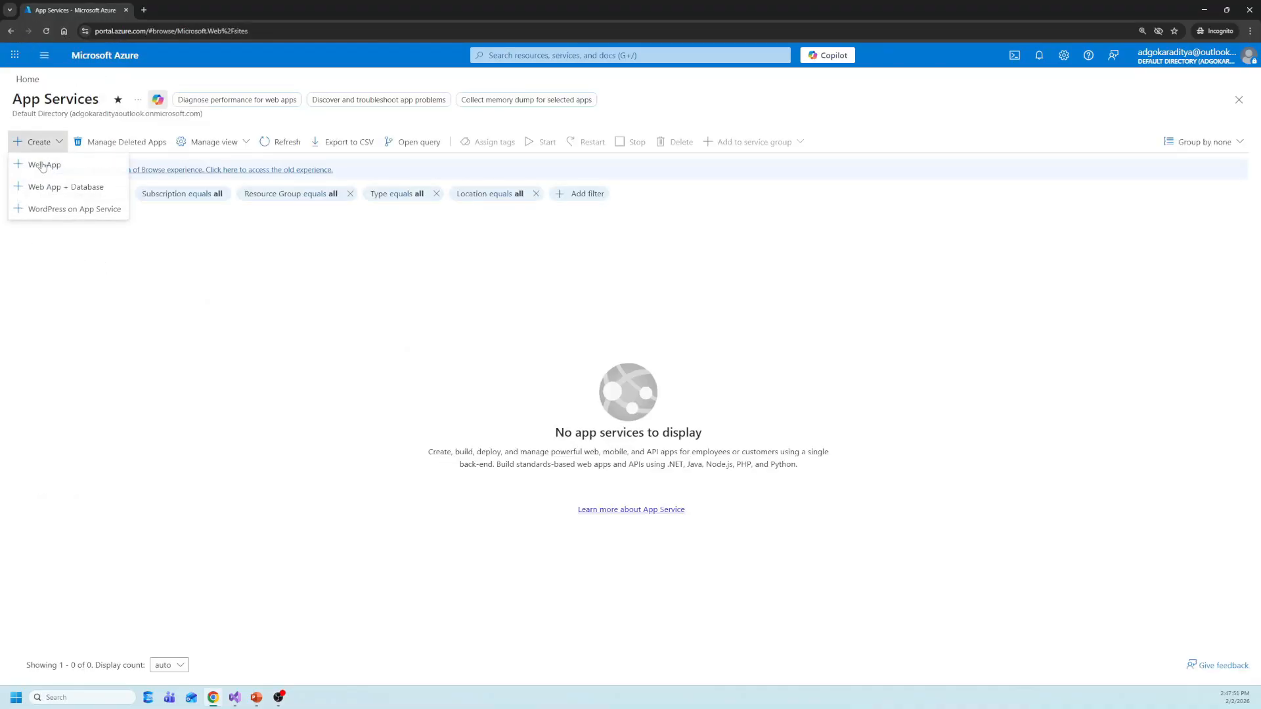
left_click(41, 165)
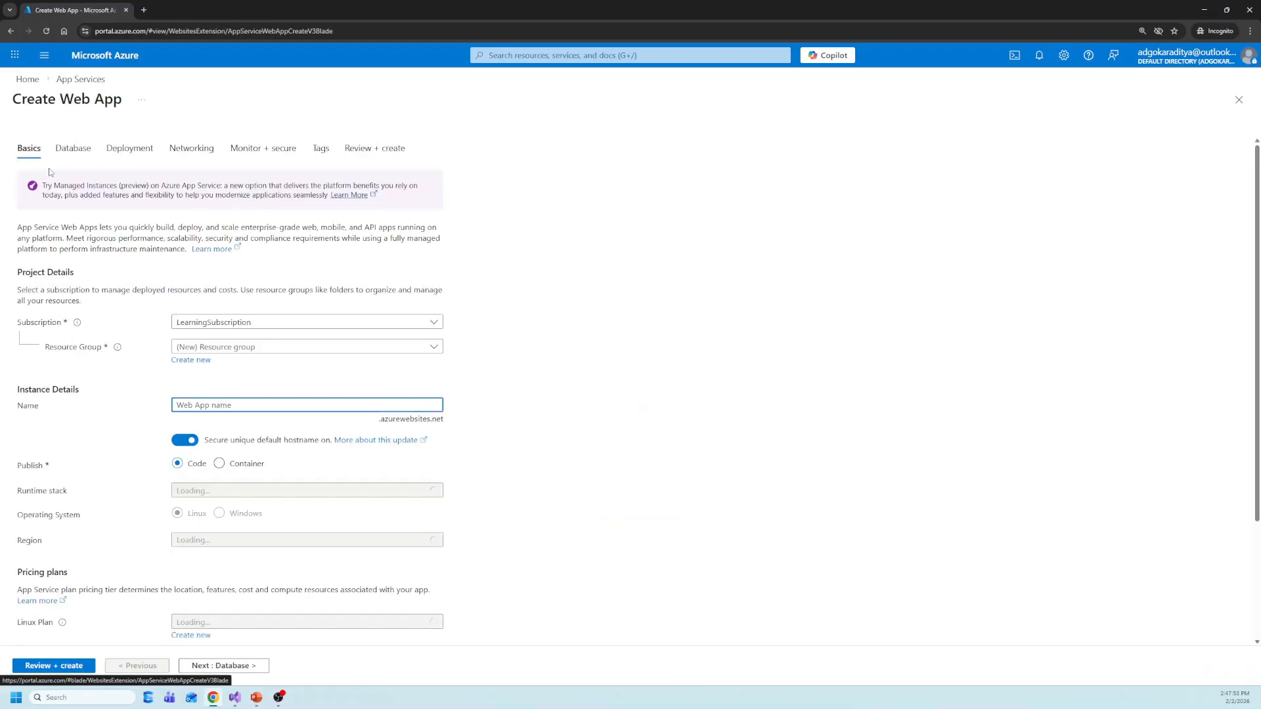
left_click(66, 80)
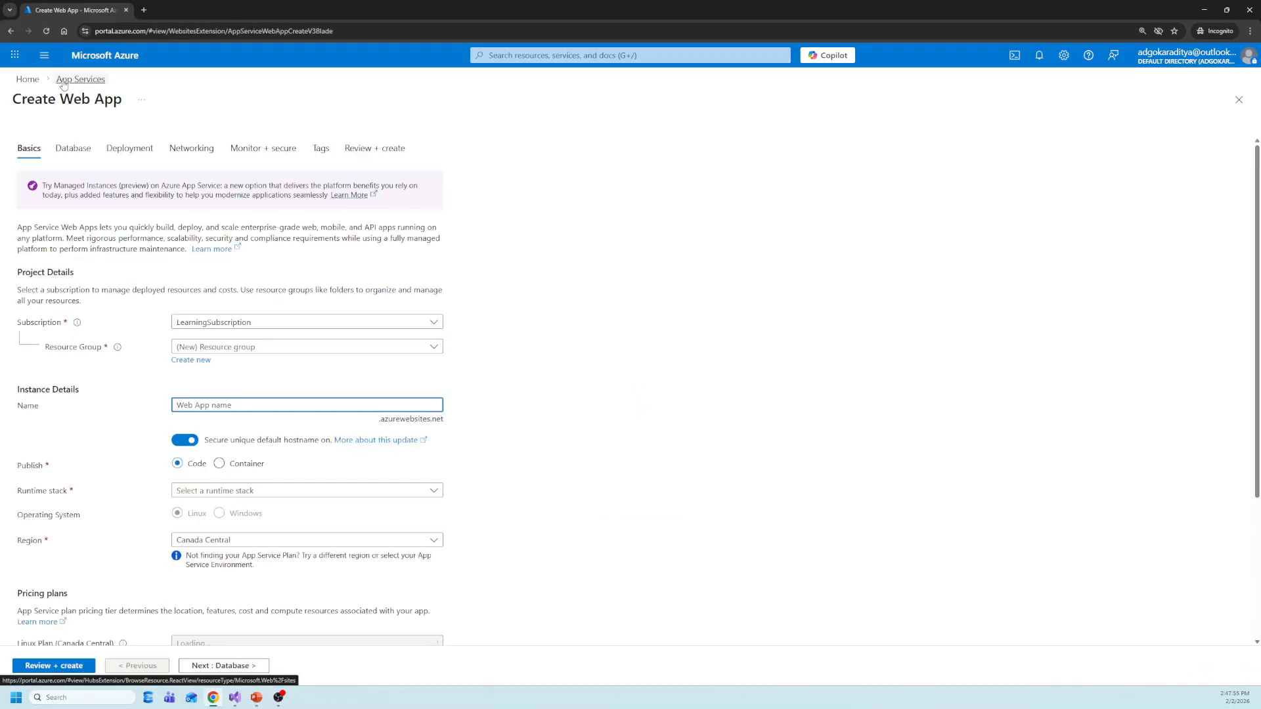
left_click(36, 142)
left_click(46, 168)
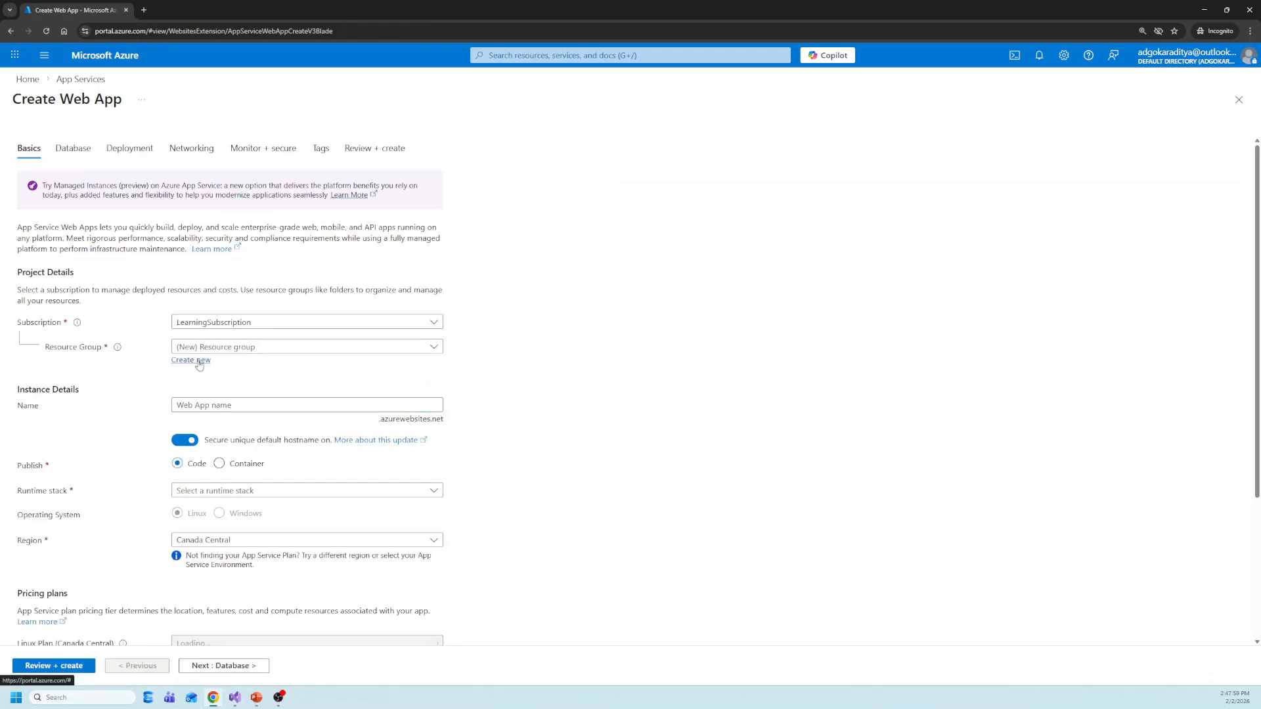
Create a new resource group named appserdemo for the web app
left_click(201, 360)
type("appser")
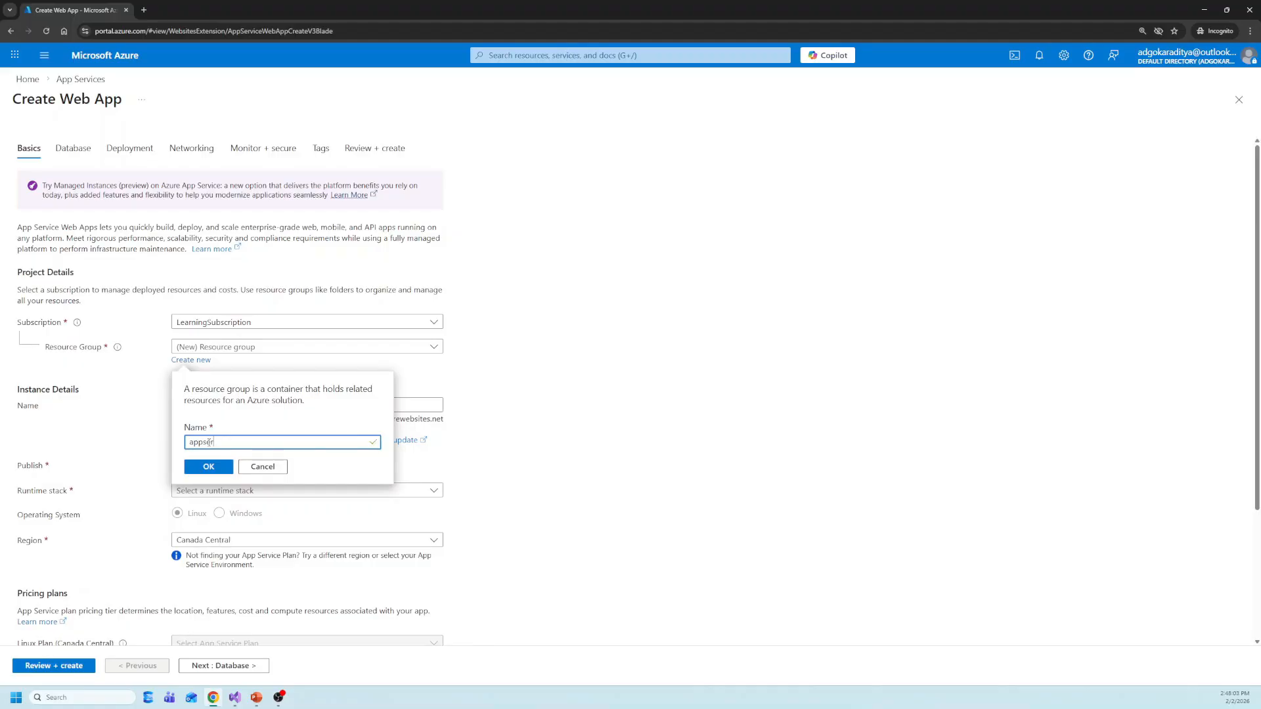
type("demo")
left_click(215, 468)
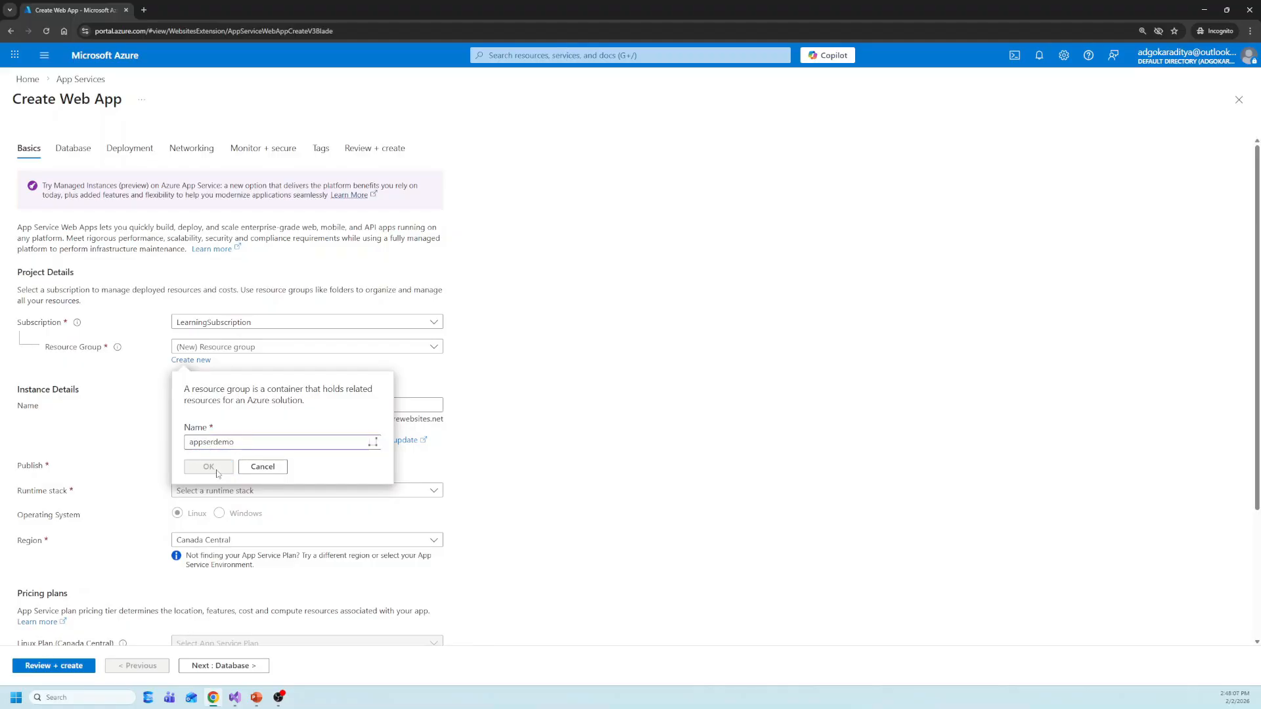
Name the web app newwebsitedemo
left_click(297, 404)
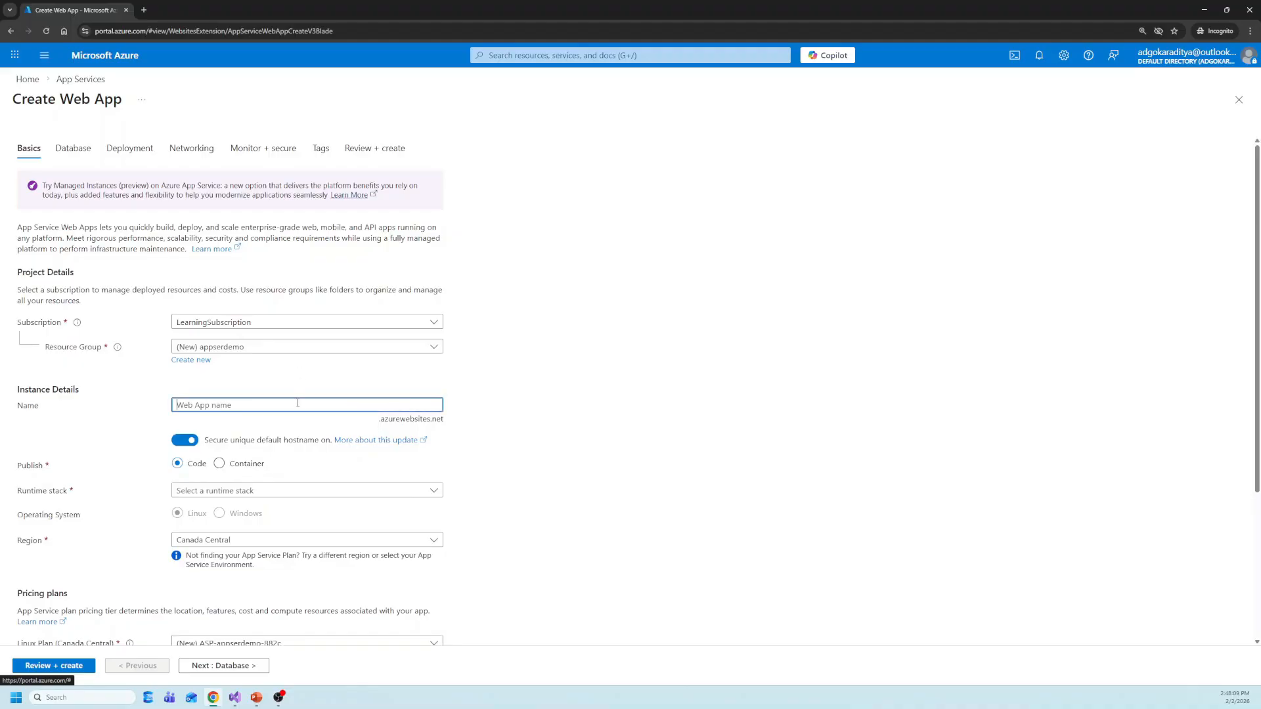
type("new")
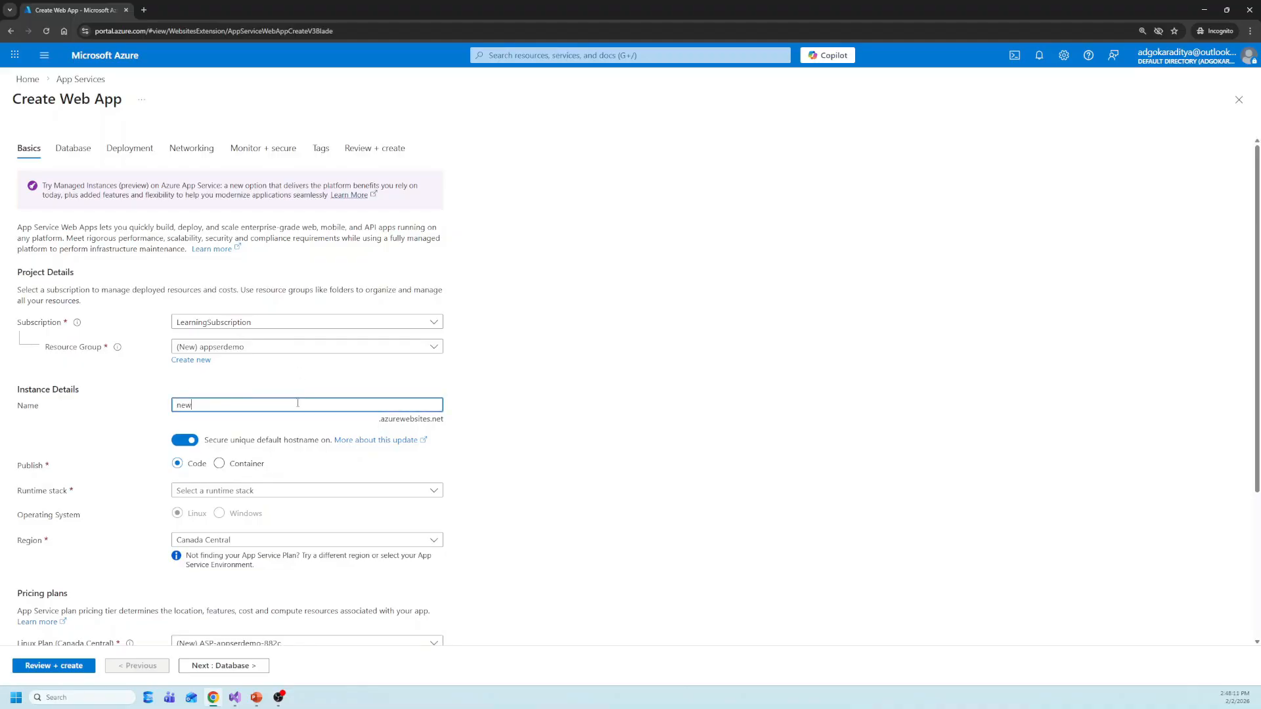
type("websitedemo")
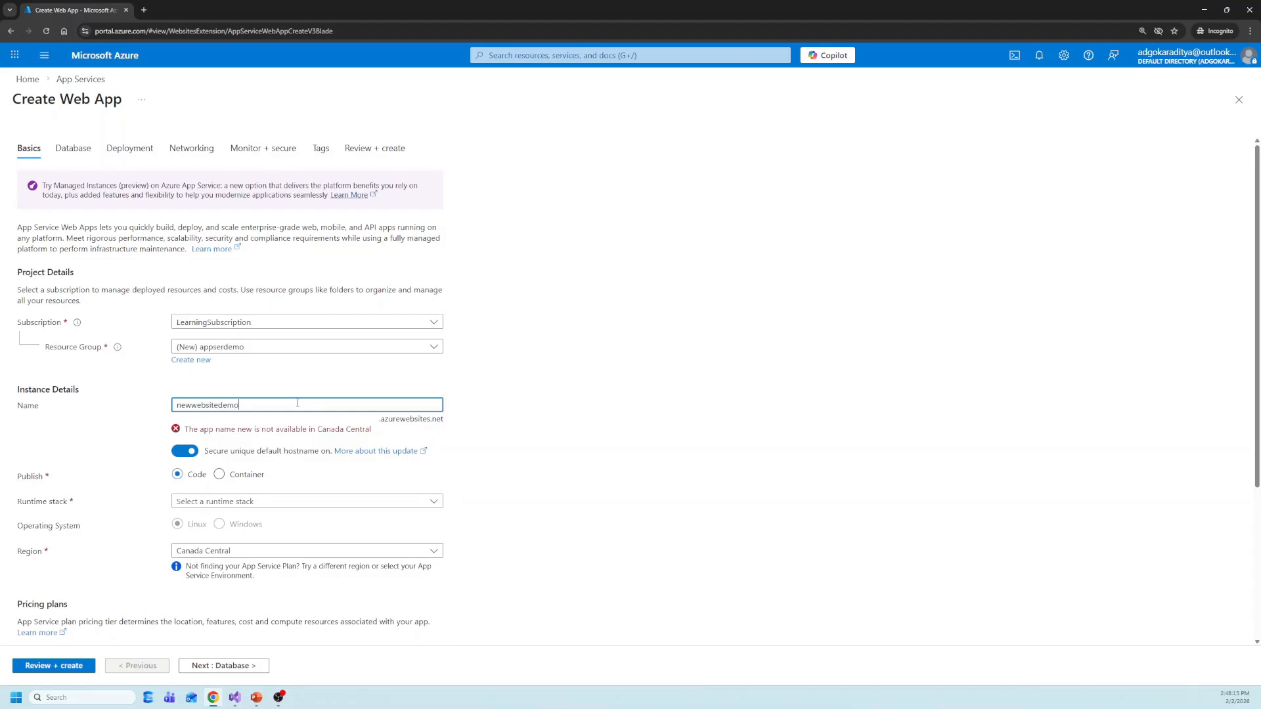
left_click(517, 417)
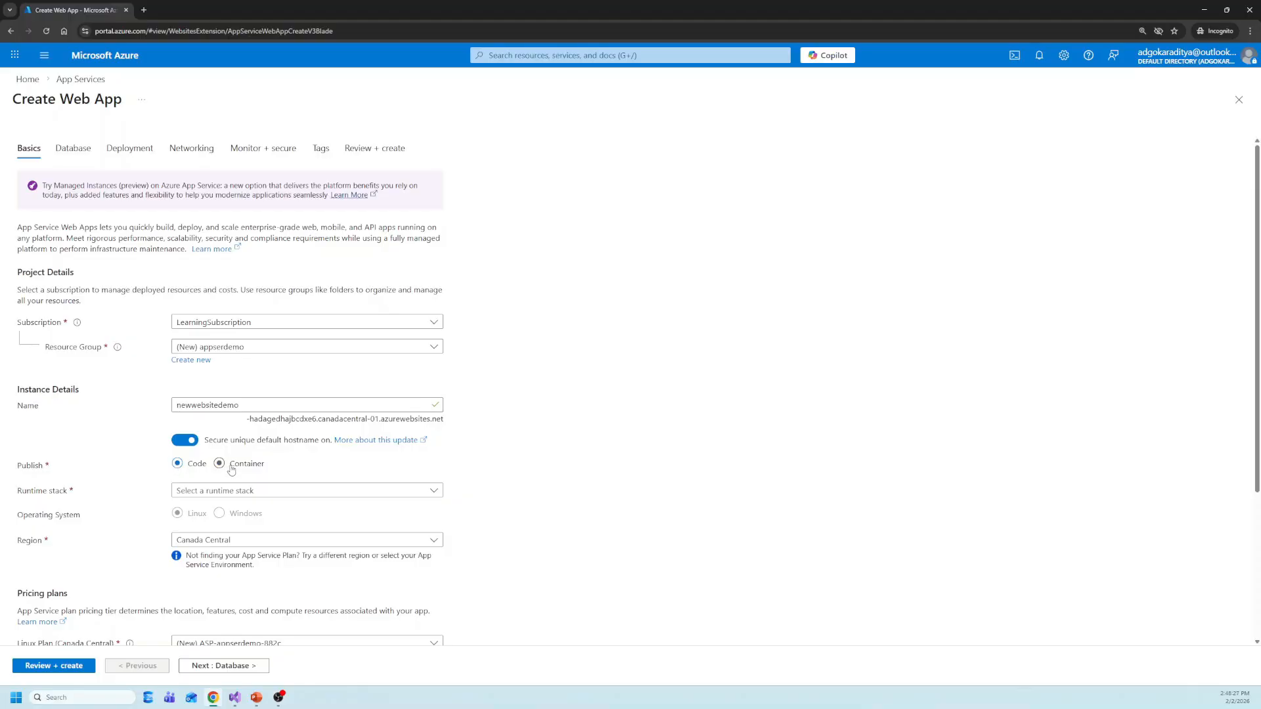
Set the web app's runtime stack to .NET 8 (LTS)
scroll(231, 469, "down", 1)
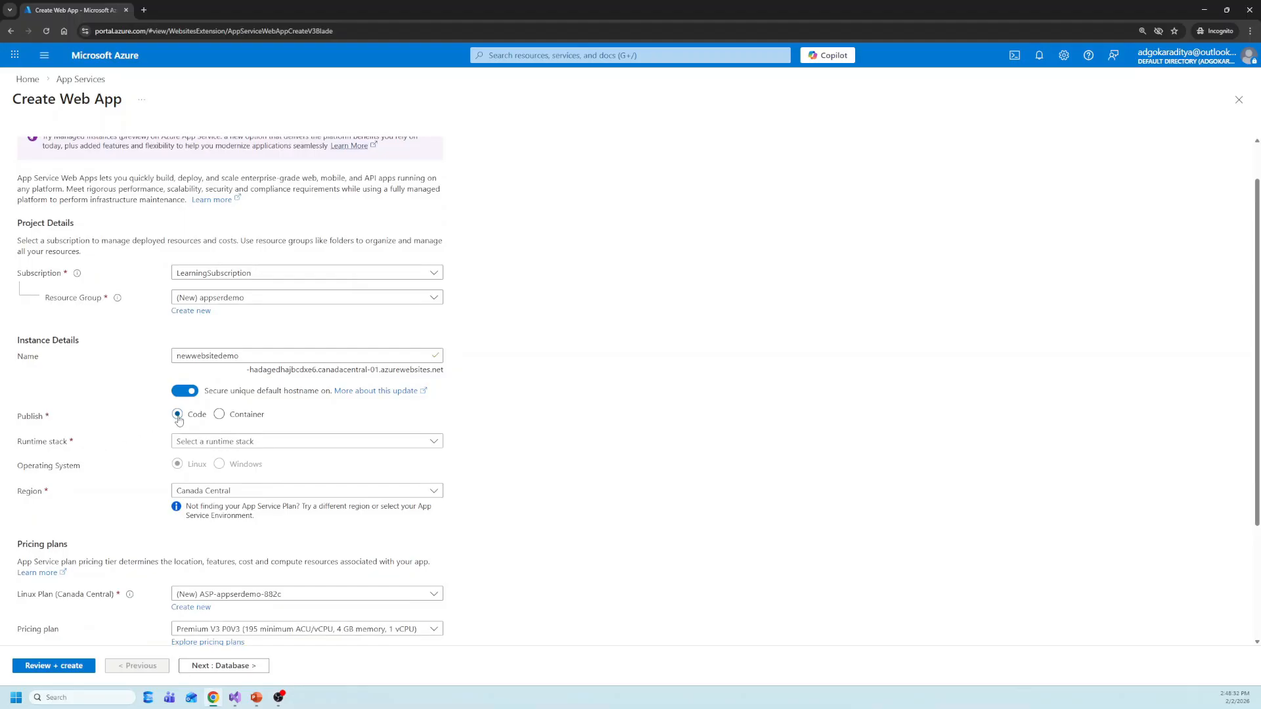
left_click(206, 441)
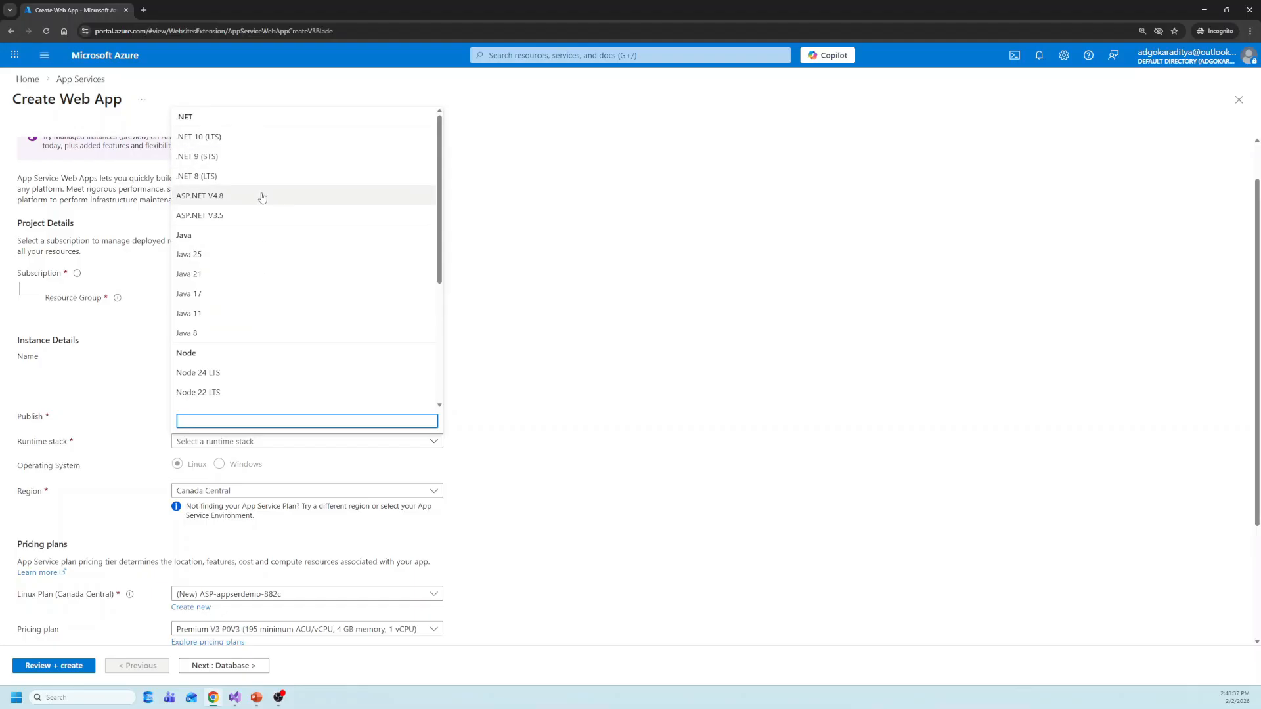
left_click(275, 176)
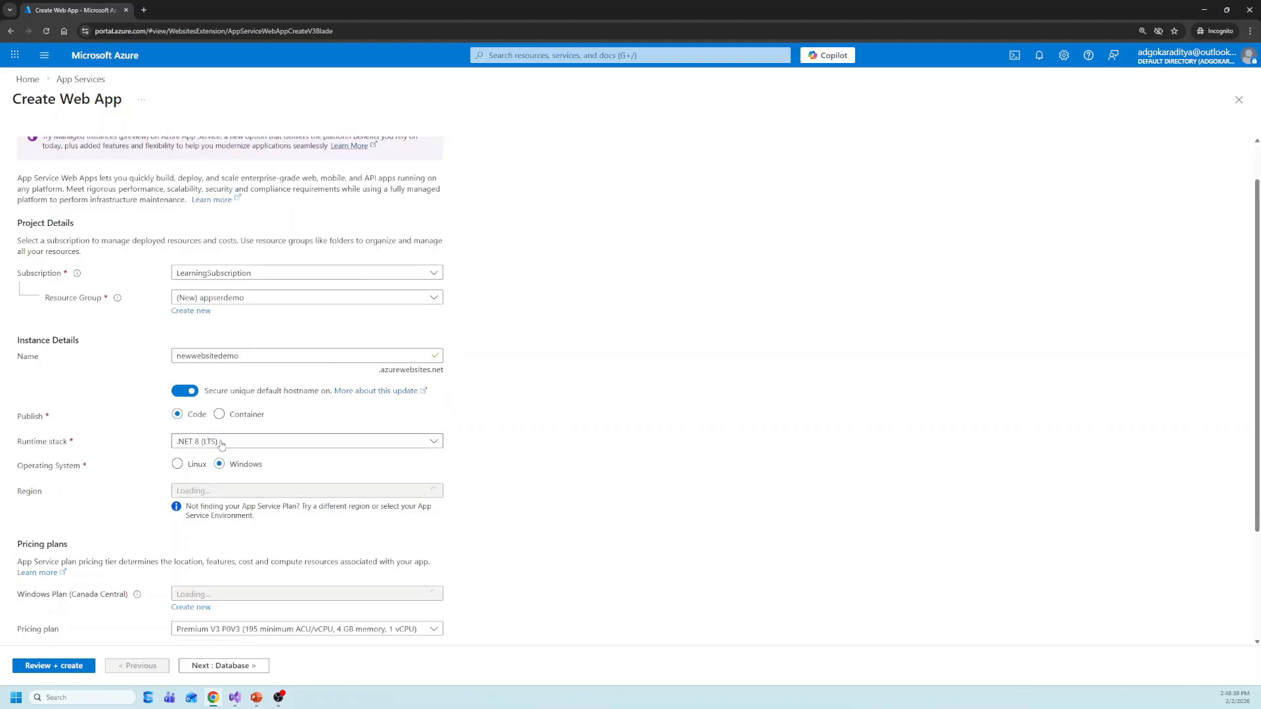
Set the web app's region to Central India, keeping Windows as the operating system
scroll(241, 359, "down", 2)
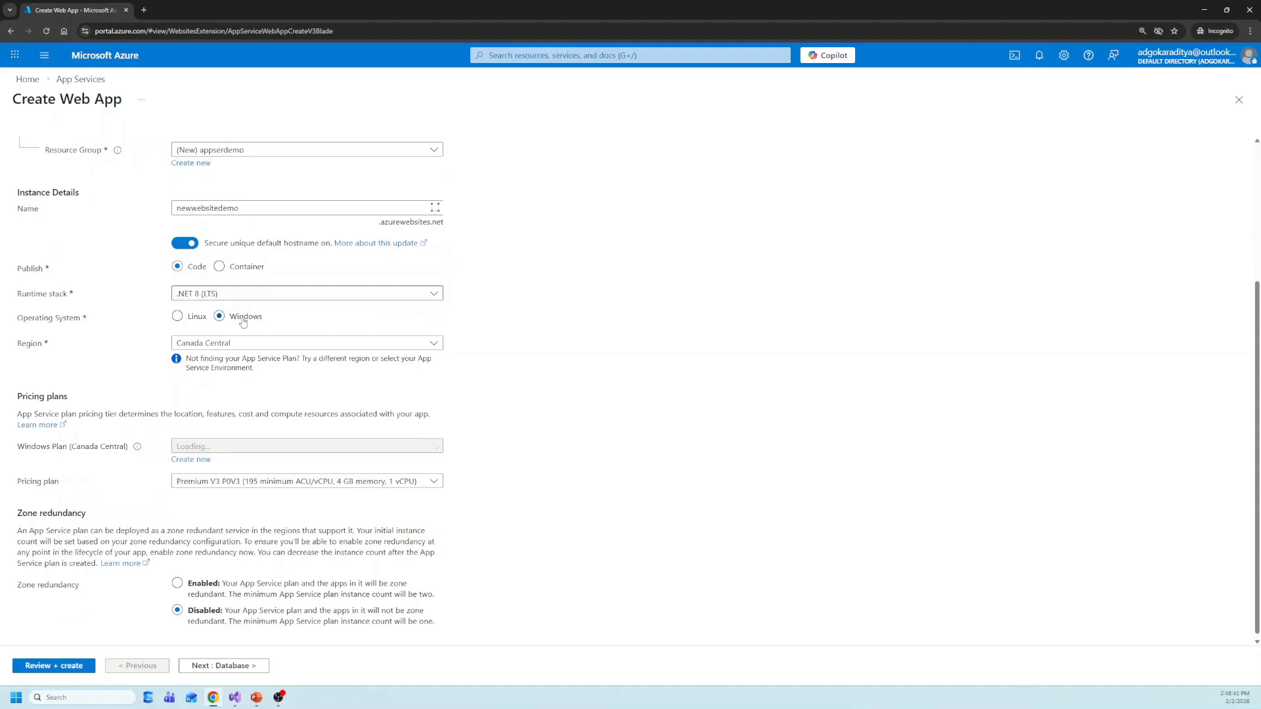
left_click(256, 343)
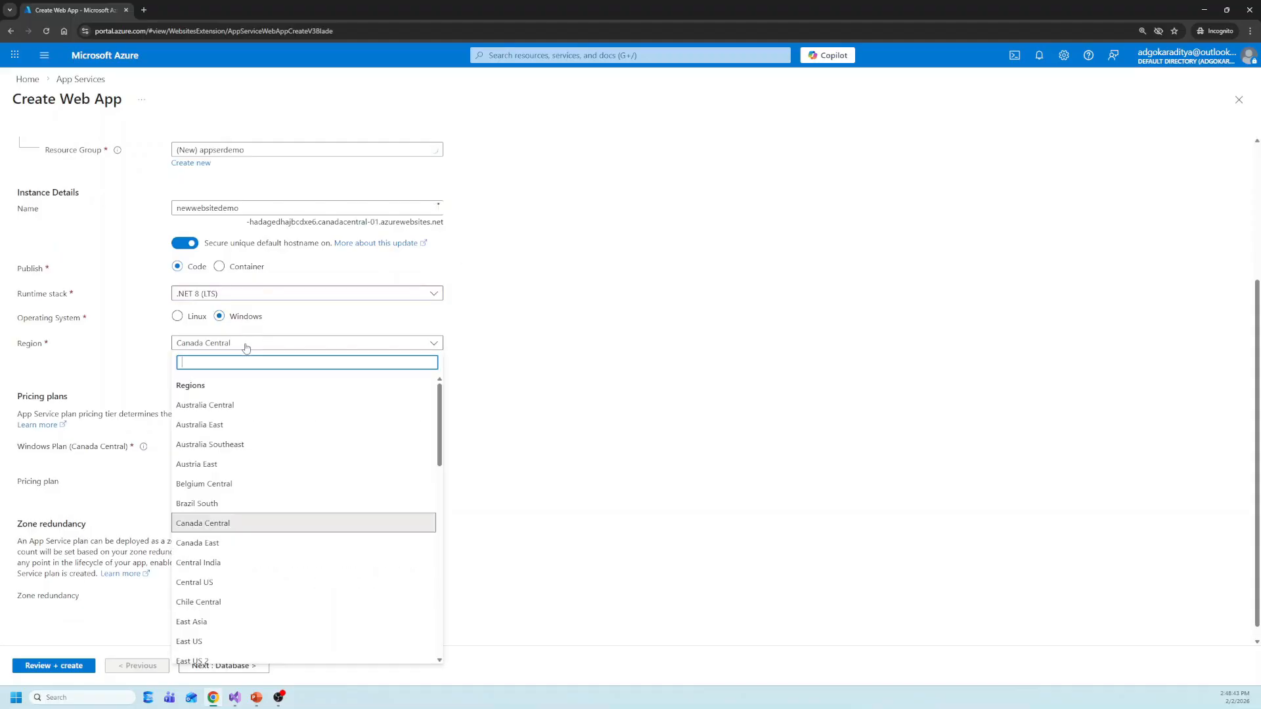
scroll(226, 552, "down", 2)
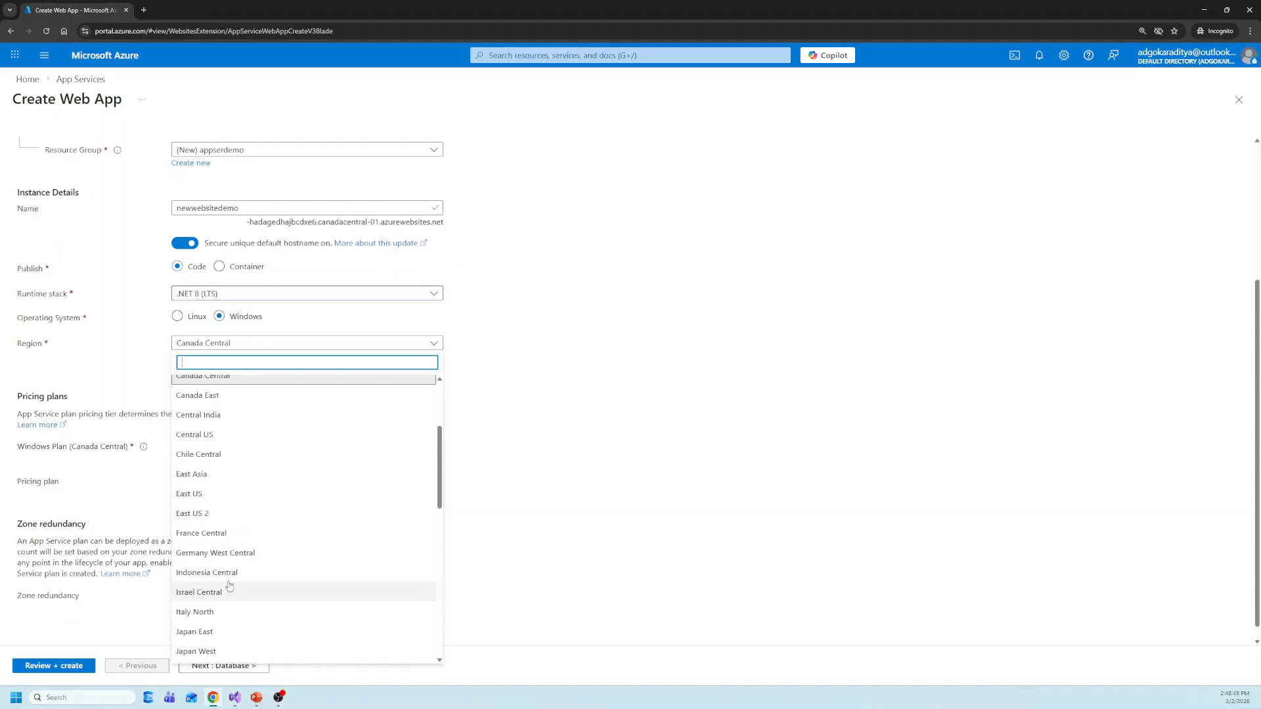
scroll(232, 509, "up", 1)
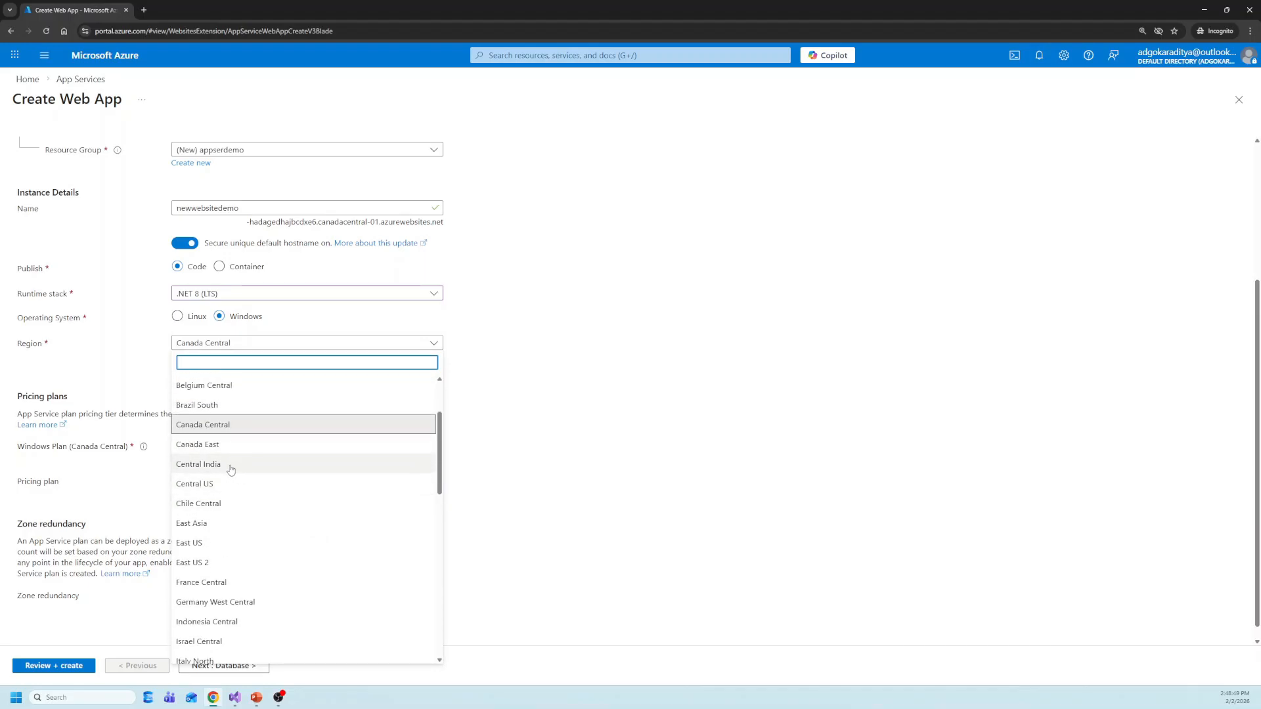
left_click(231, 470)
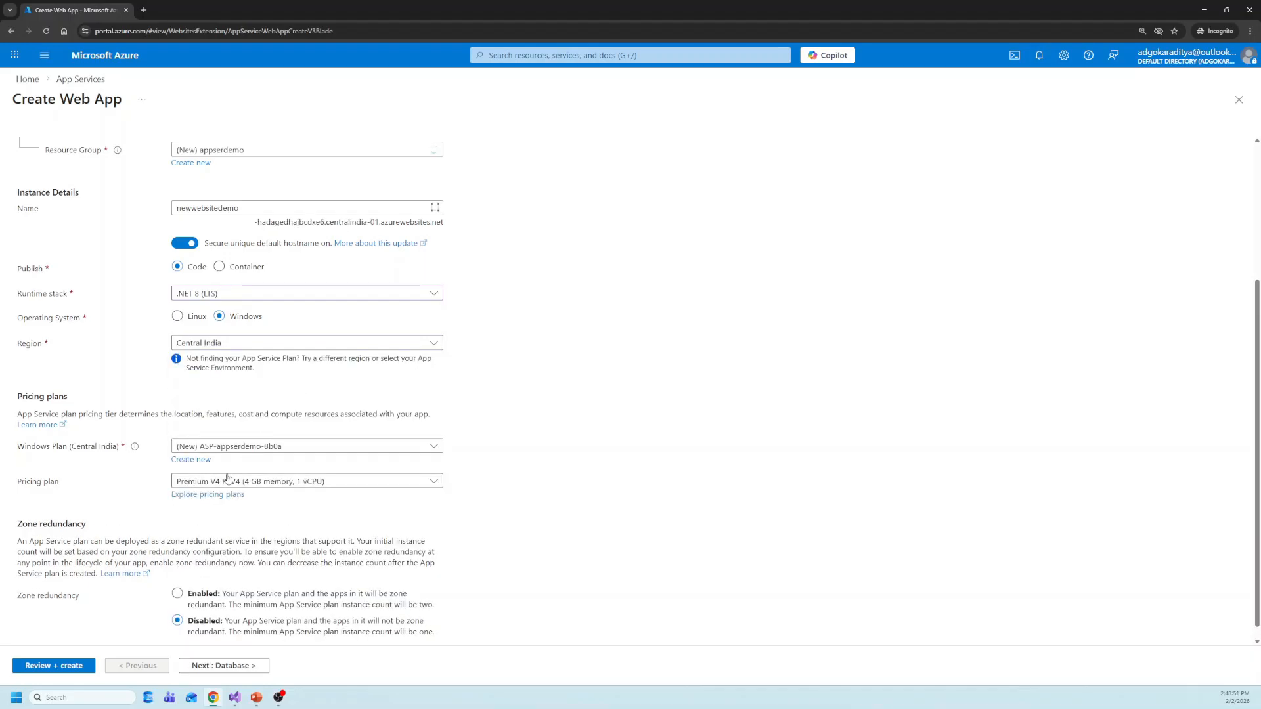
Keep the new App Service plan ASP-appserdemo-8b0a and set its pricing plan to Basic B1
scroll(226, 478, "down", 1)
left_click(216, 433)
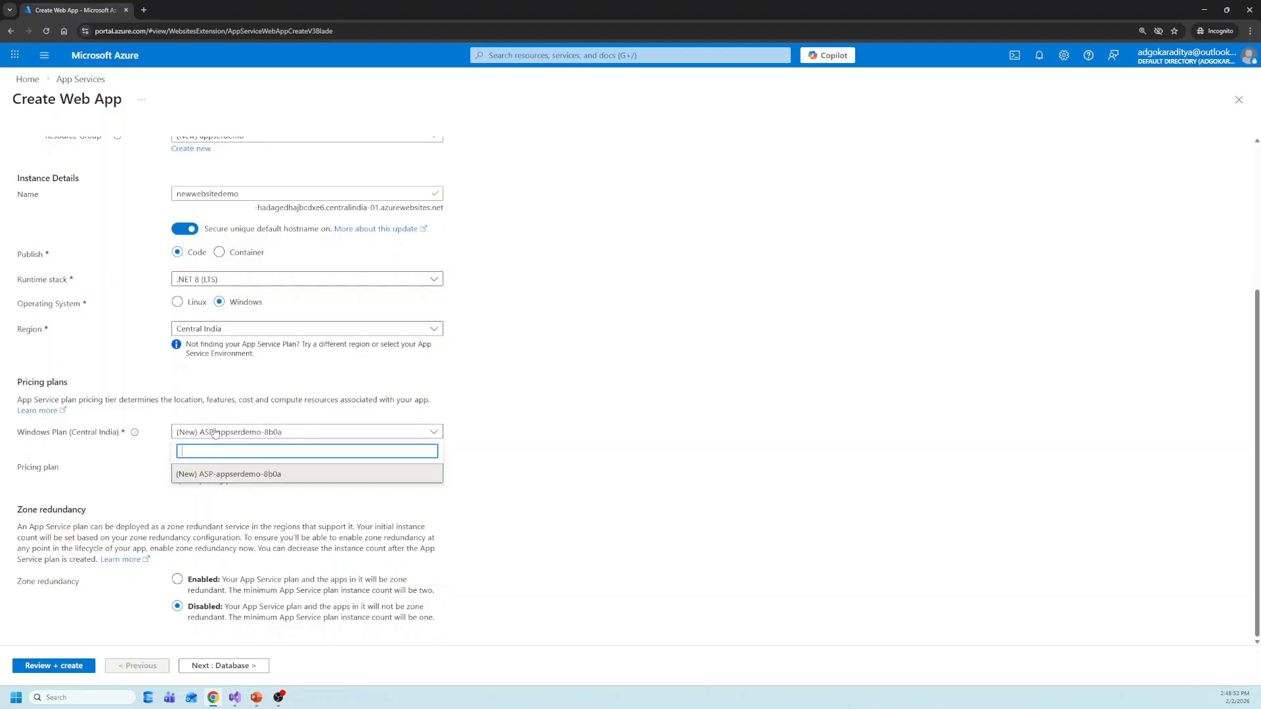
left_click(224, 474)
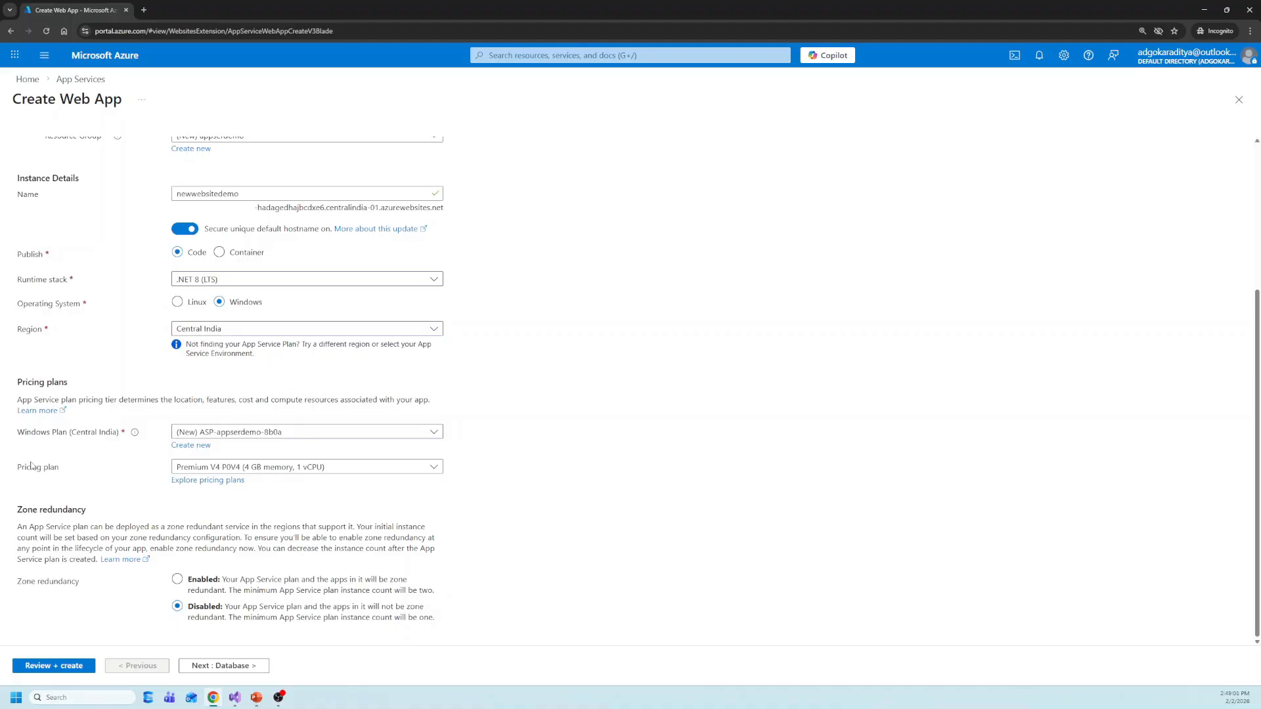
left_click(263, 467)
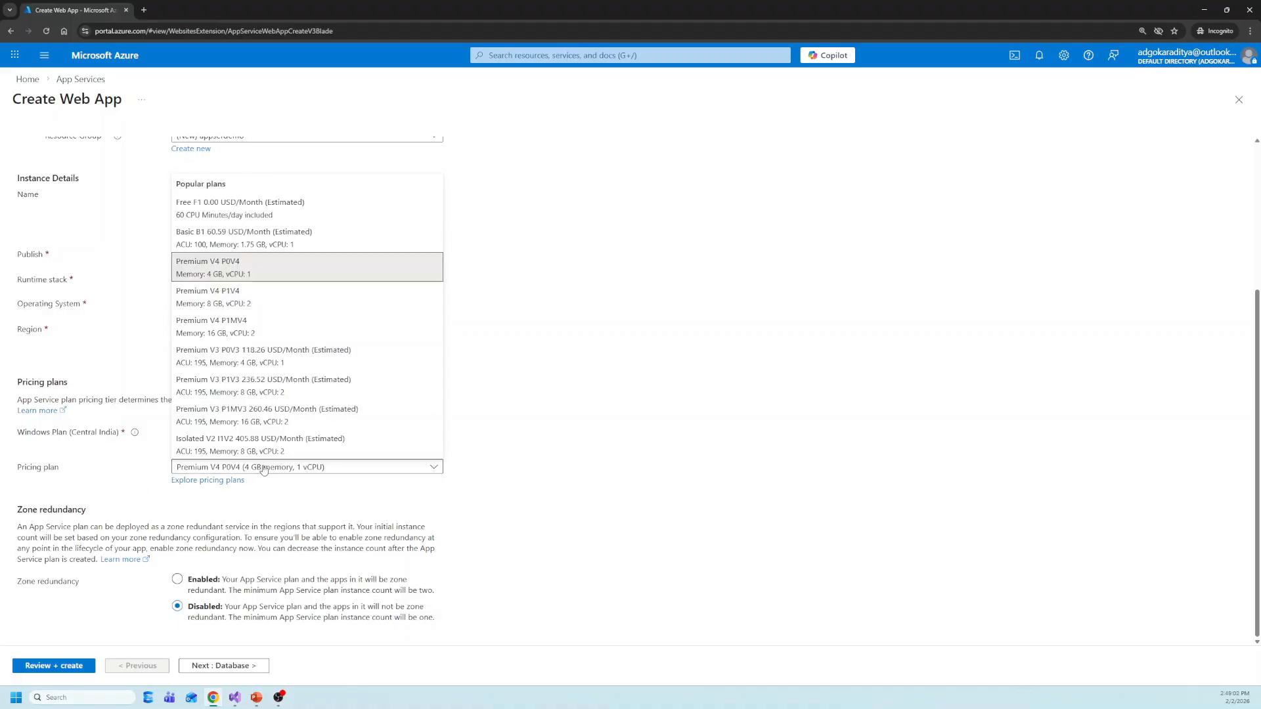
left_click(286, 242)
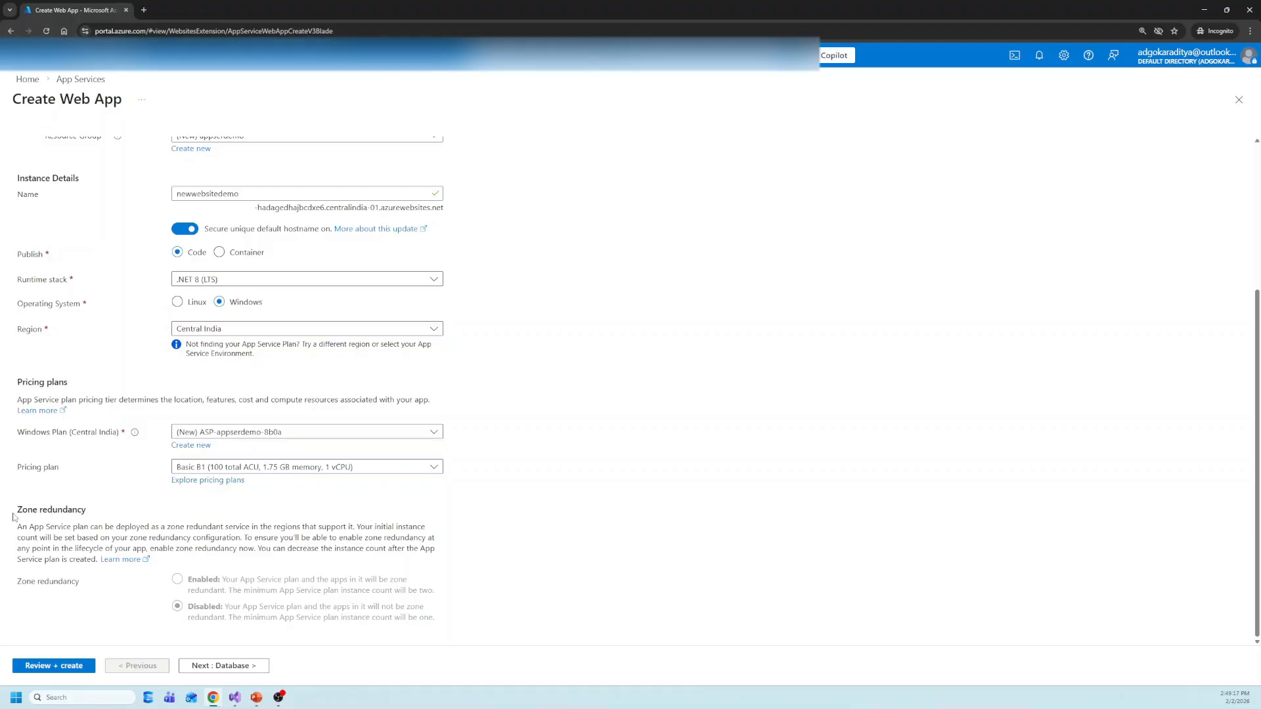
left_click(266, 473)
left_click(256, 414)
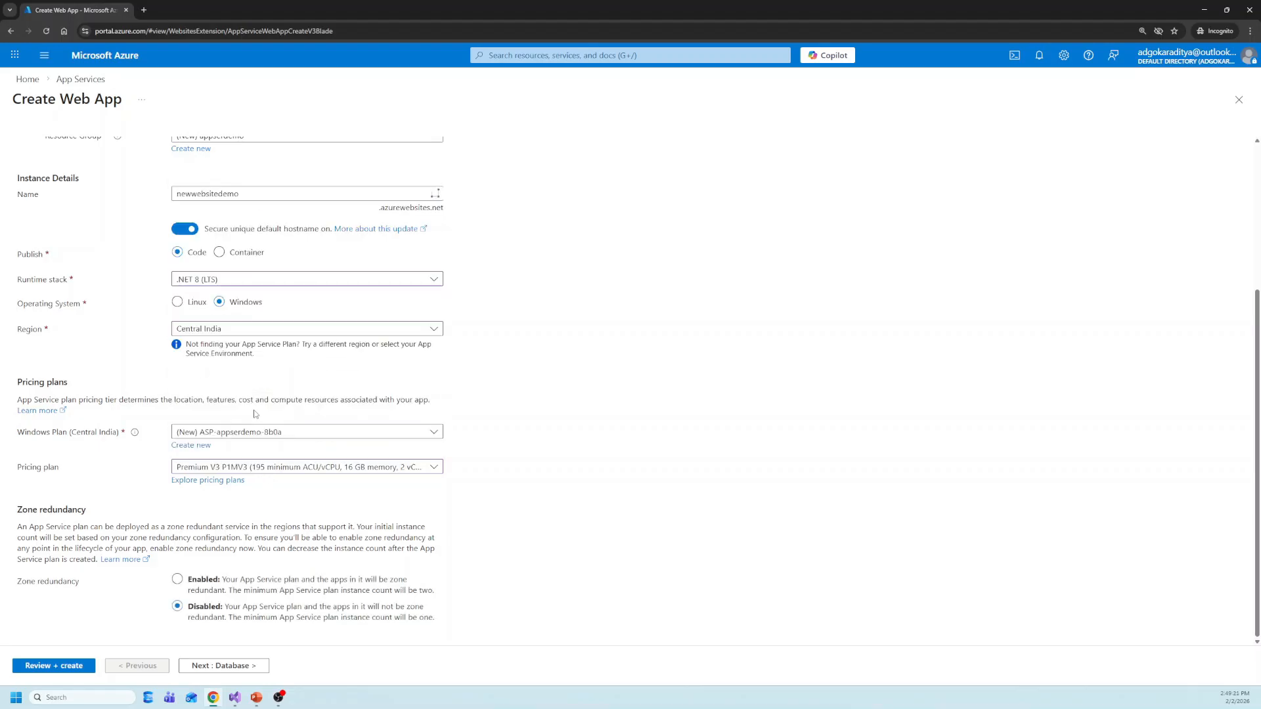
left_click(273, 471)
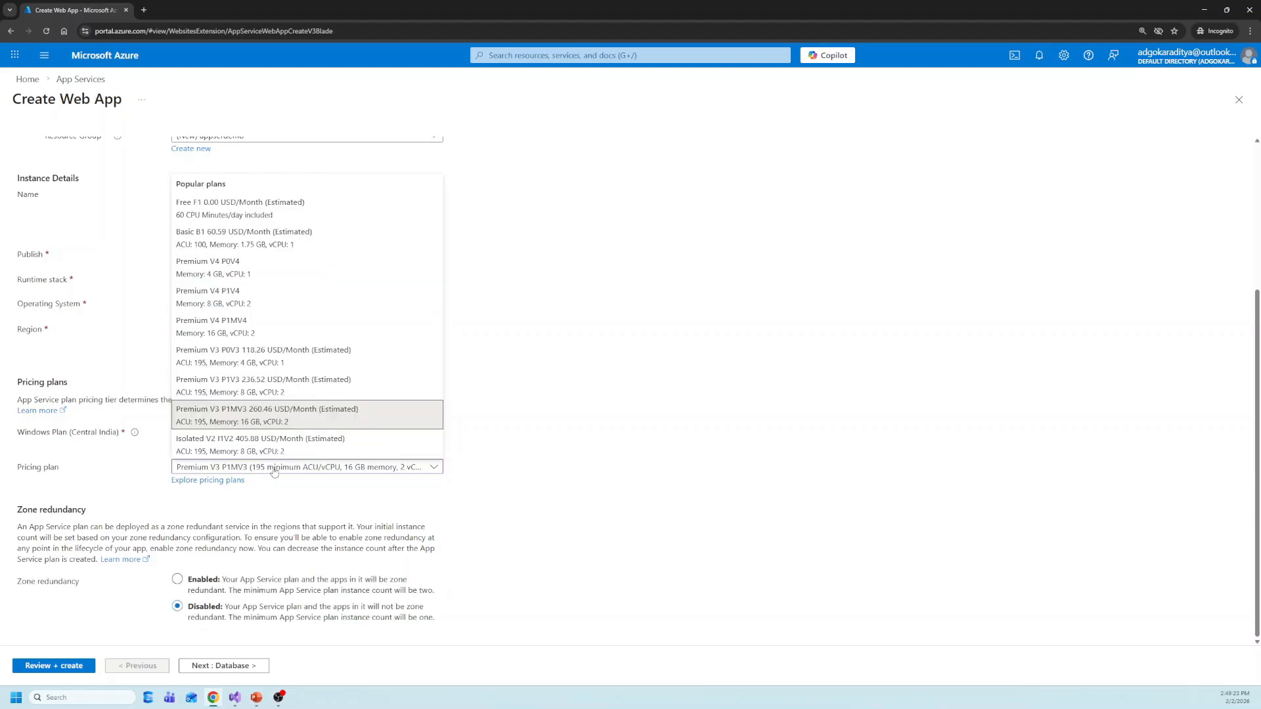
left_click(297, 242)
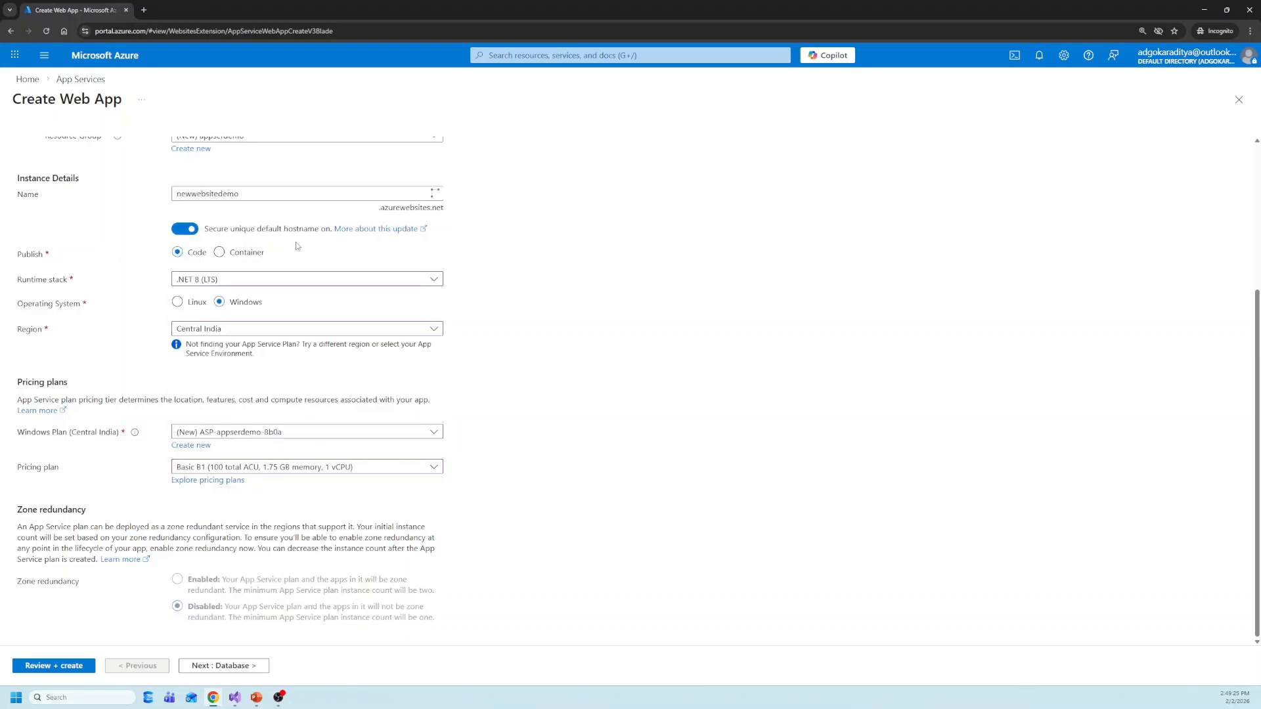
Leave database creation off and proceed to the monitoring settings with the default deployment and networking options
left_click(197, 667)
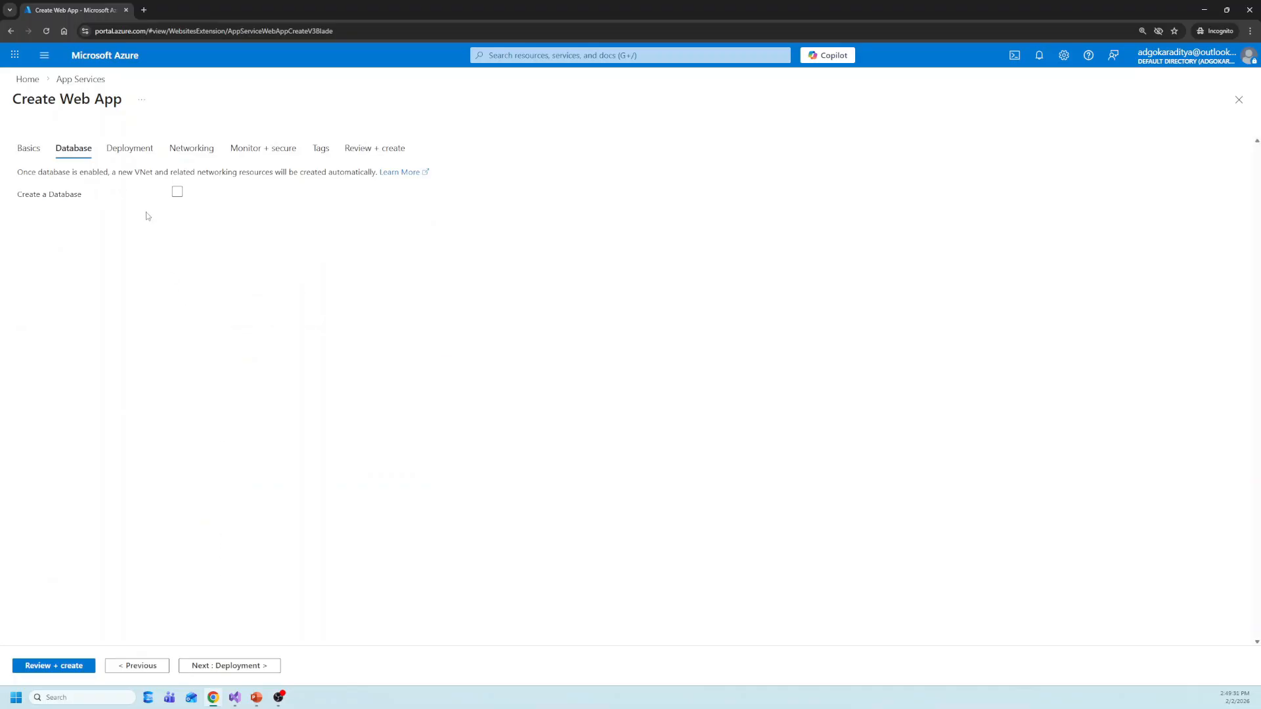
left_click(177, 192)
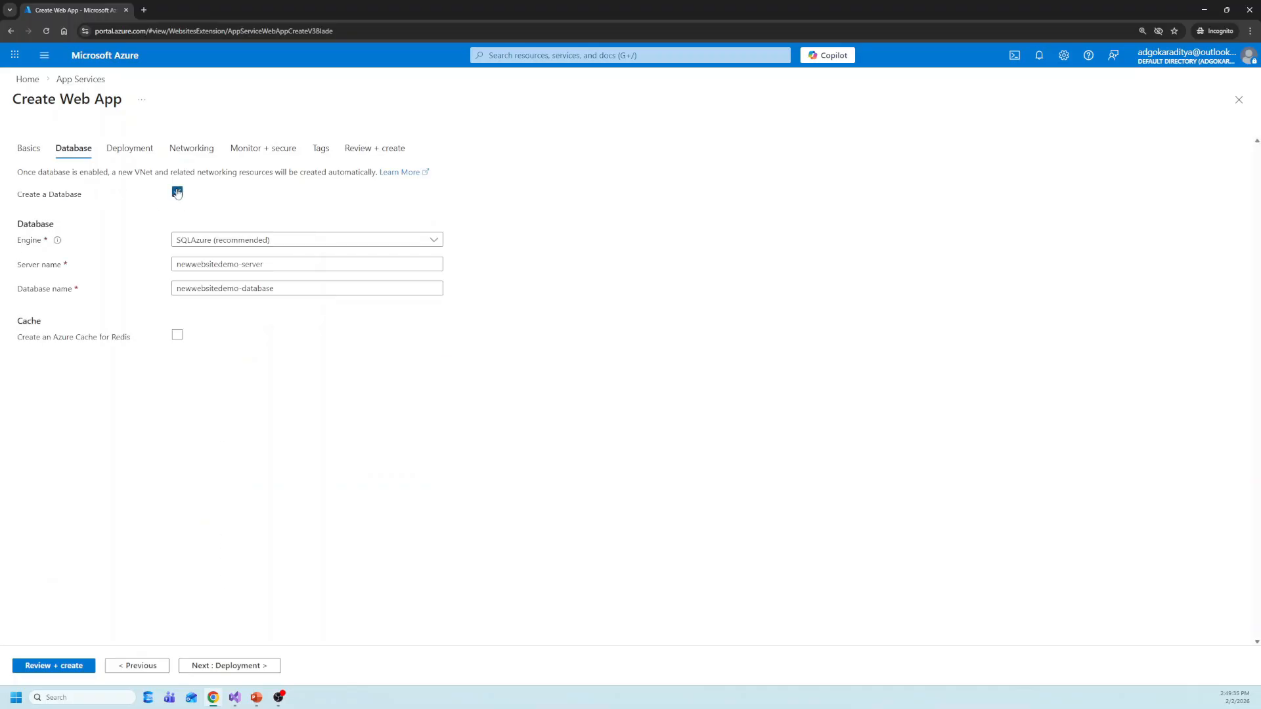
left_click(177, 192)
left_click(231, 666)
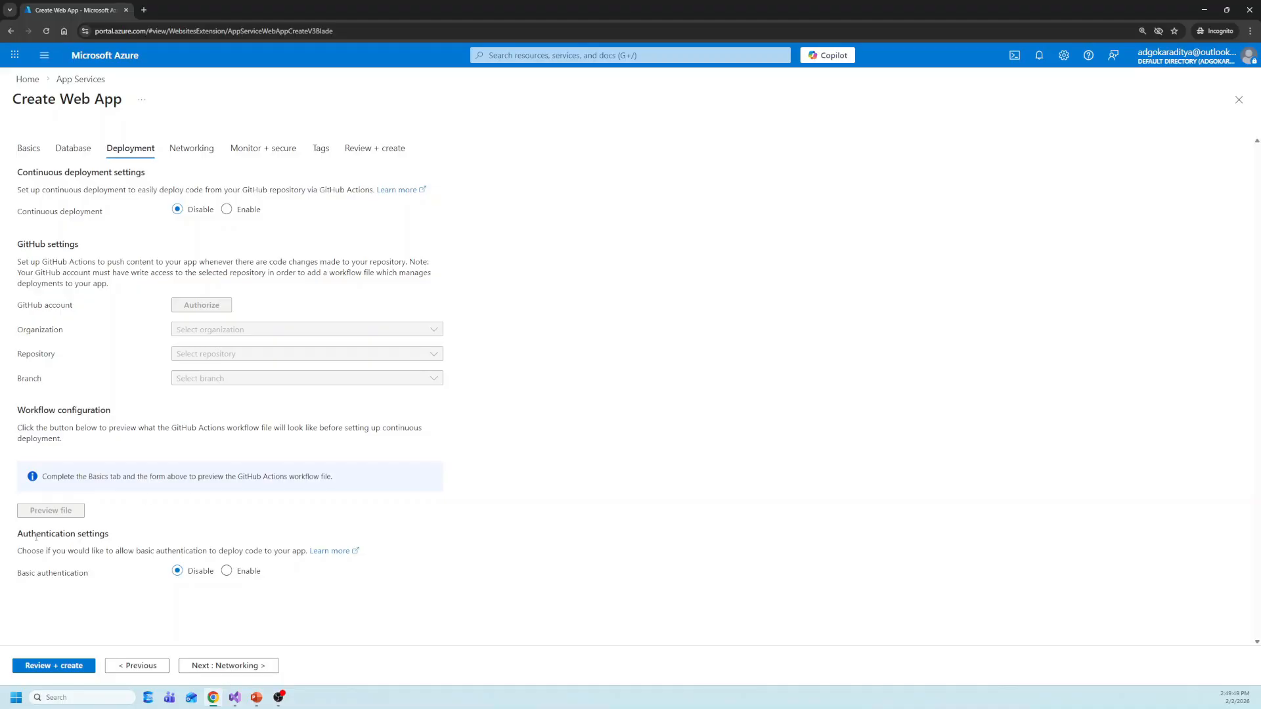
left_click(228, 665)
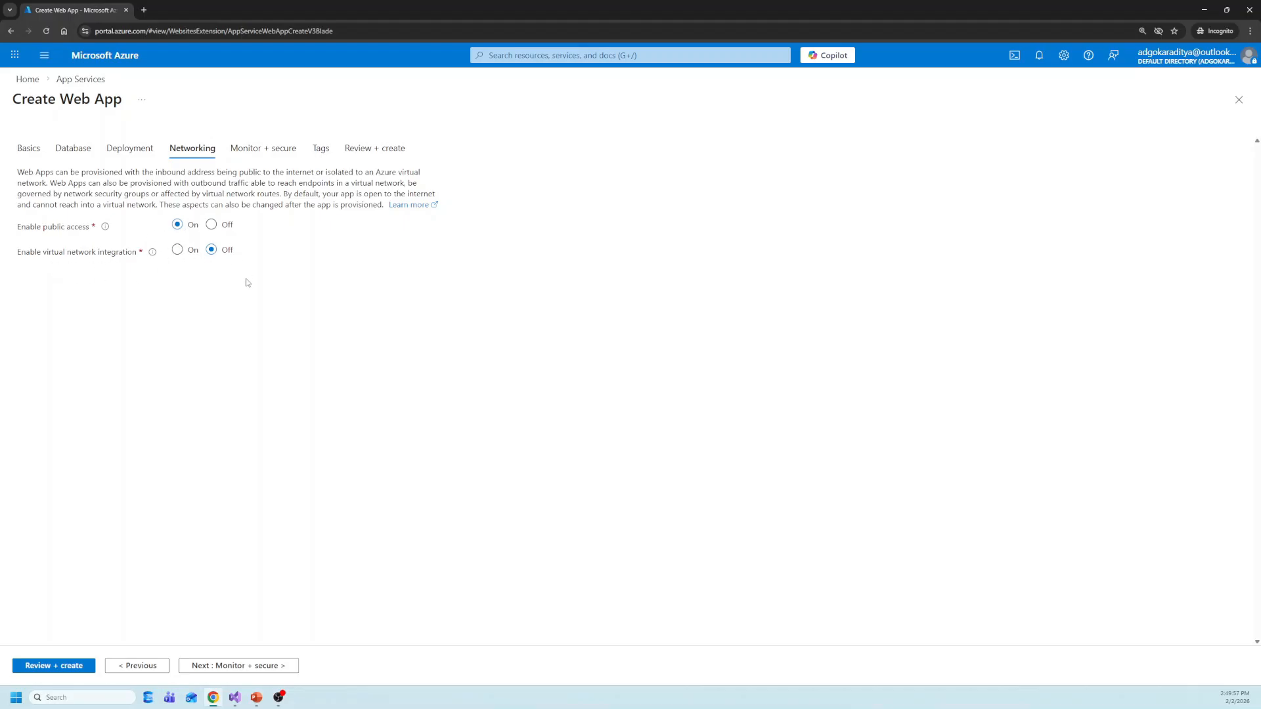
left_click(224, 667)
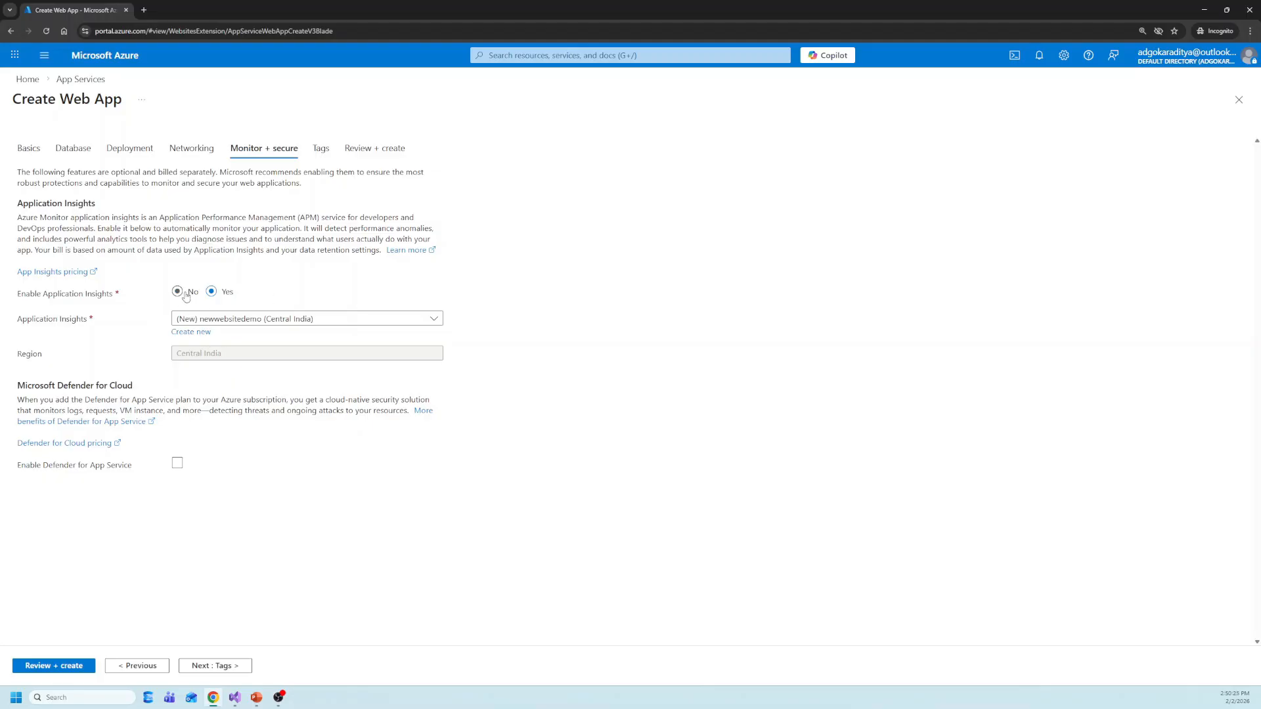
Disable Application Insights for the web app and continue to the tags
left_click(177, 291)
left_click(211, 292)
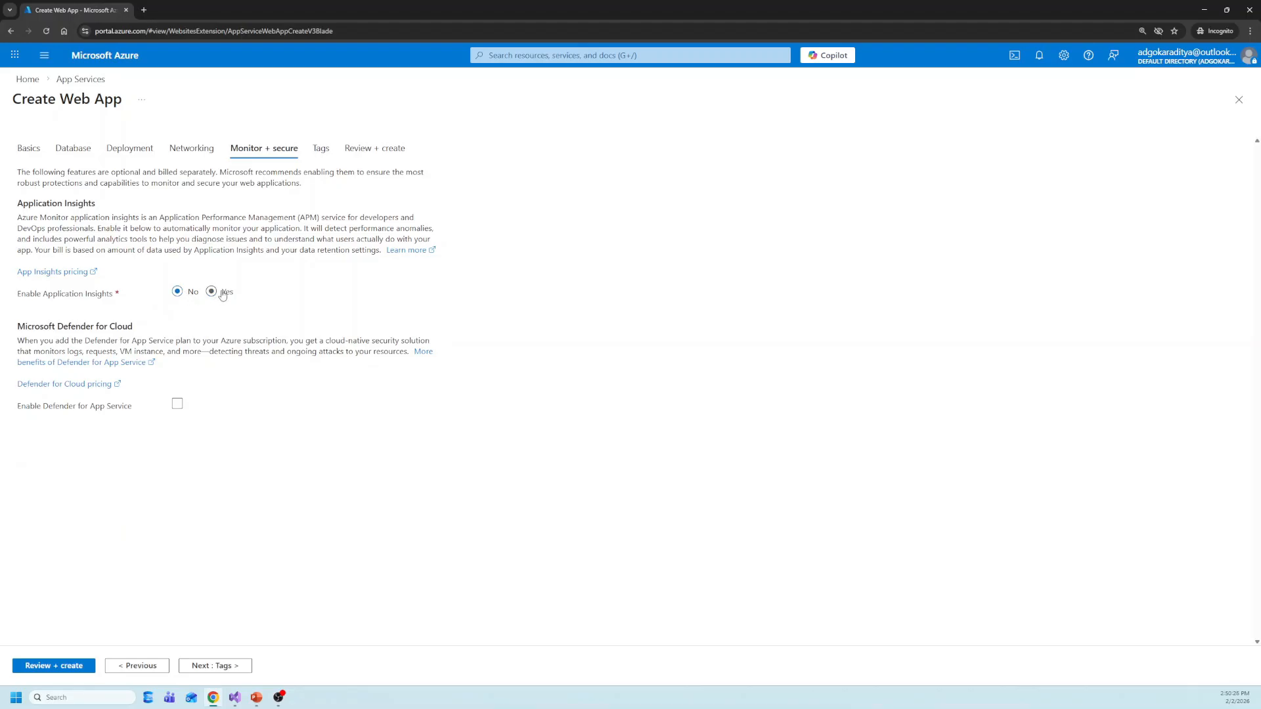
left_click(177, 292)
left_click(209, 666)
Look at the resources tags can apply to, leave the tags empty and proceed to the final review
left_click(348, 242)
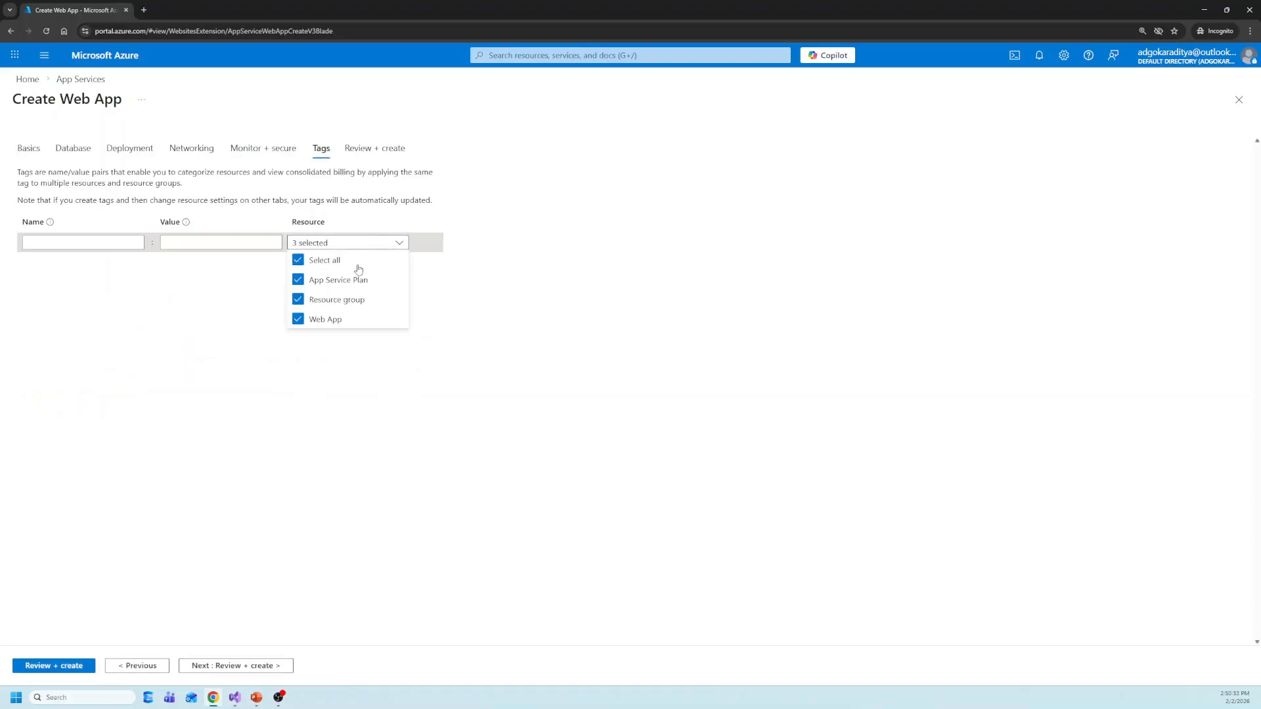
left_click(346, 381)
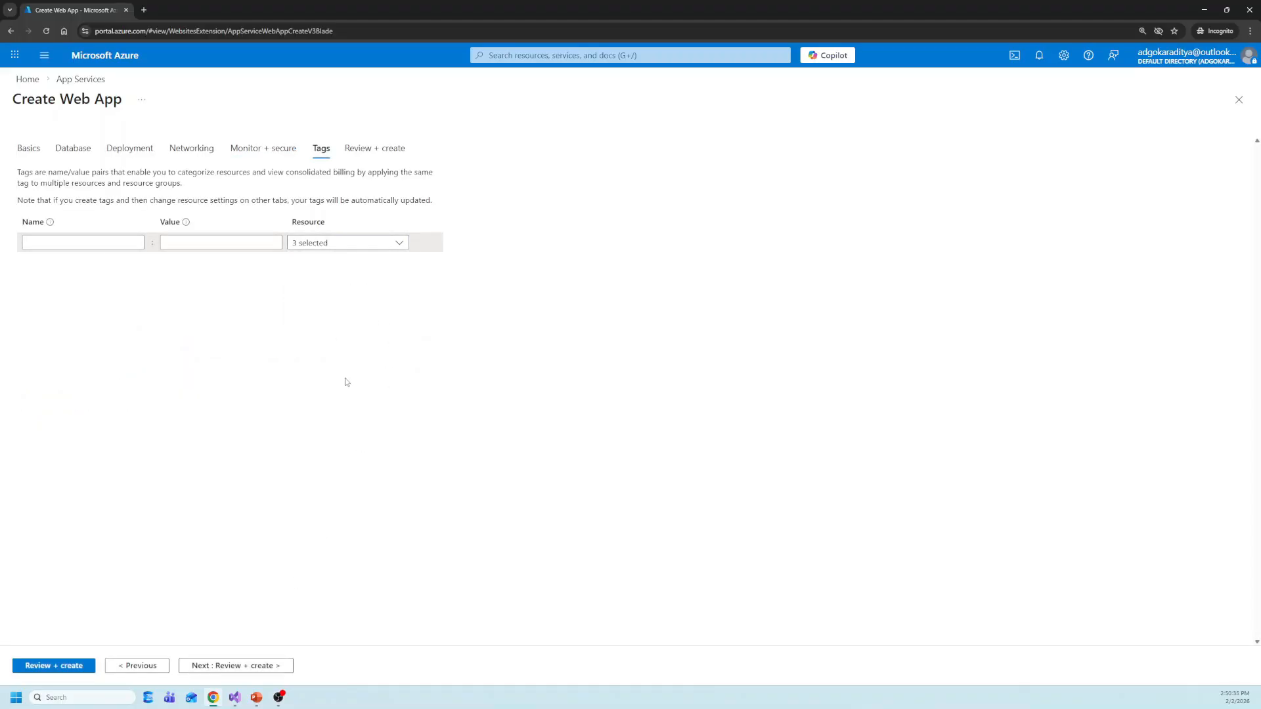
left_click(230, 666)
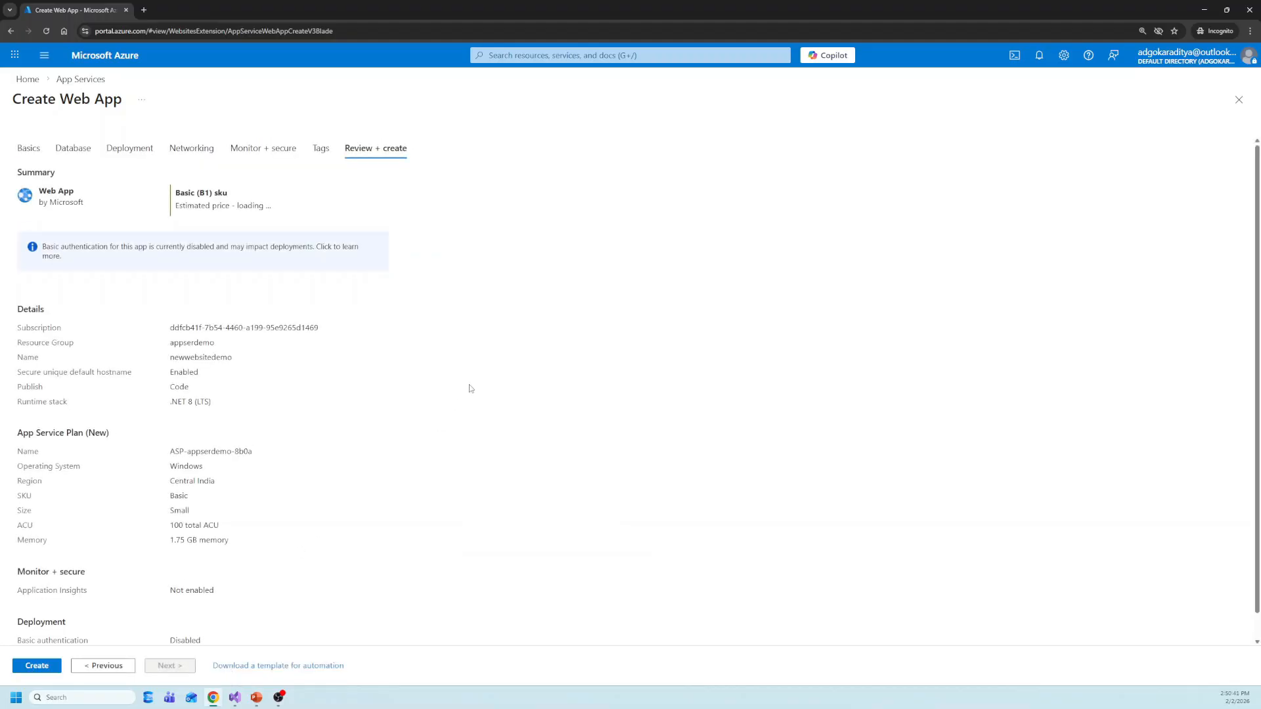
Create the web app from the reviewed configuration and open the notifications to follow its deployment
scroll(470, 388, "down", 1)
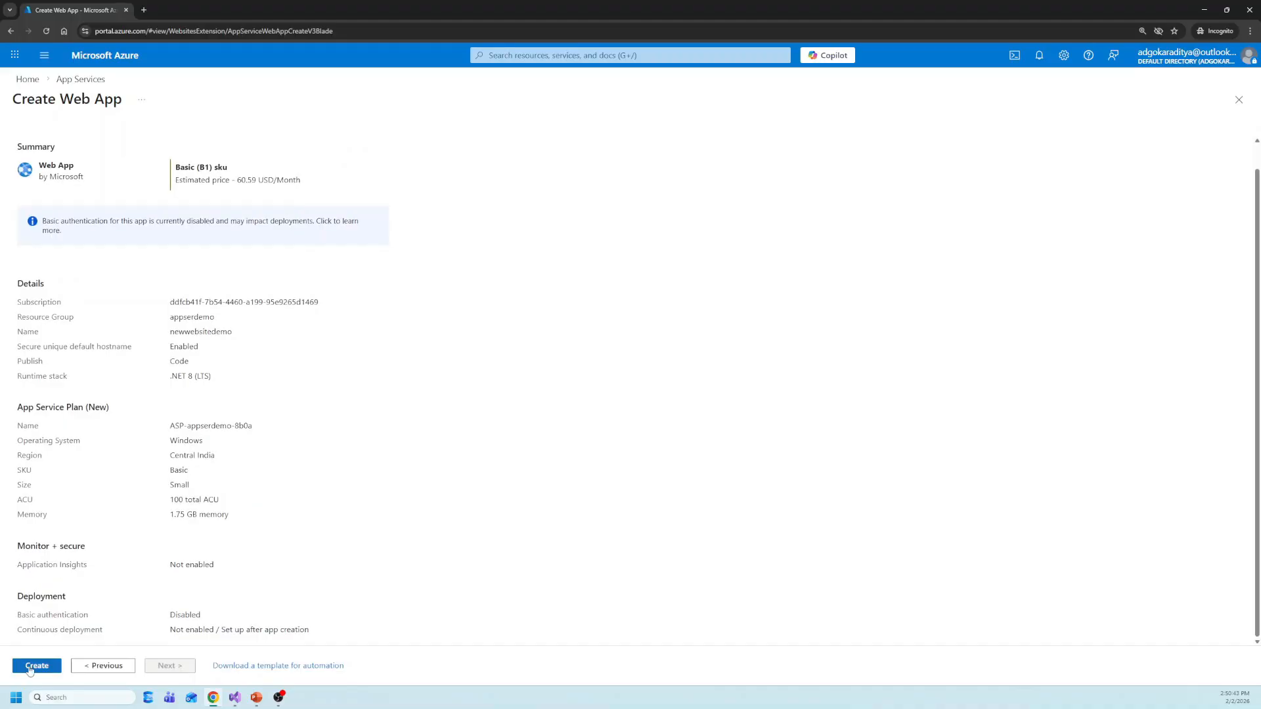
left_click(28, 667)
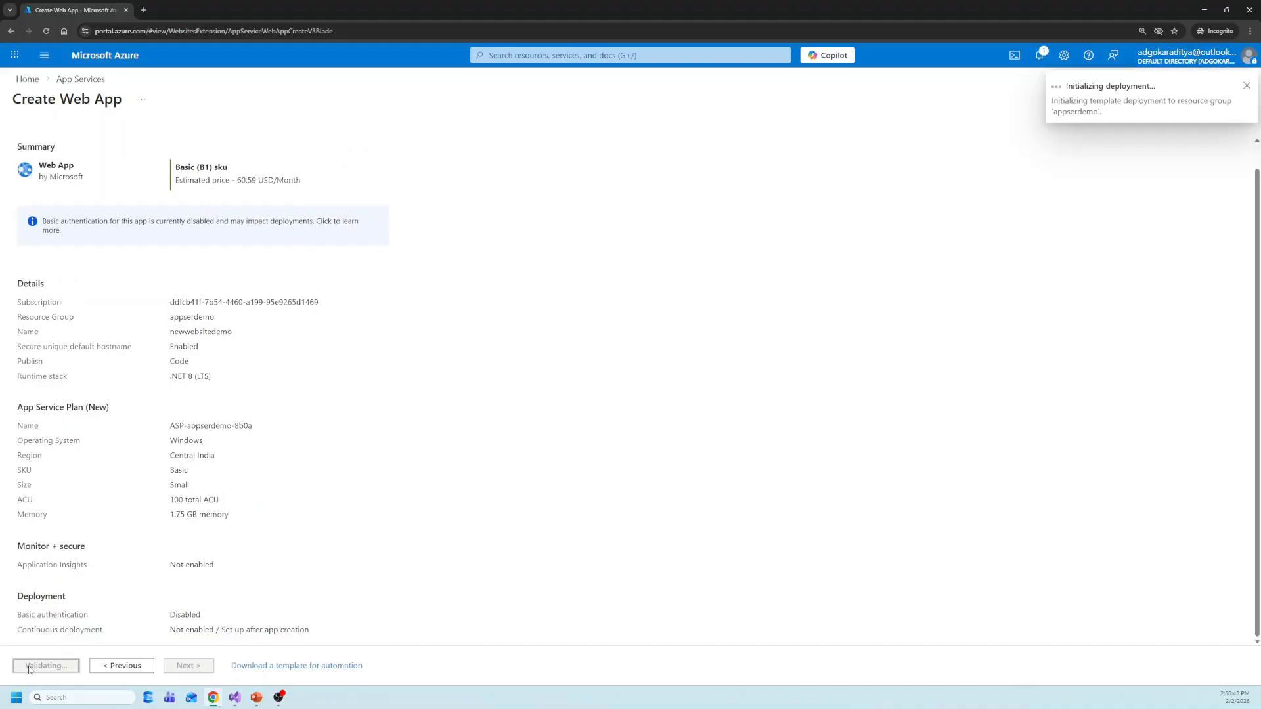
left_click(1054, 56)
left_click(1042, 57)
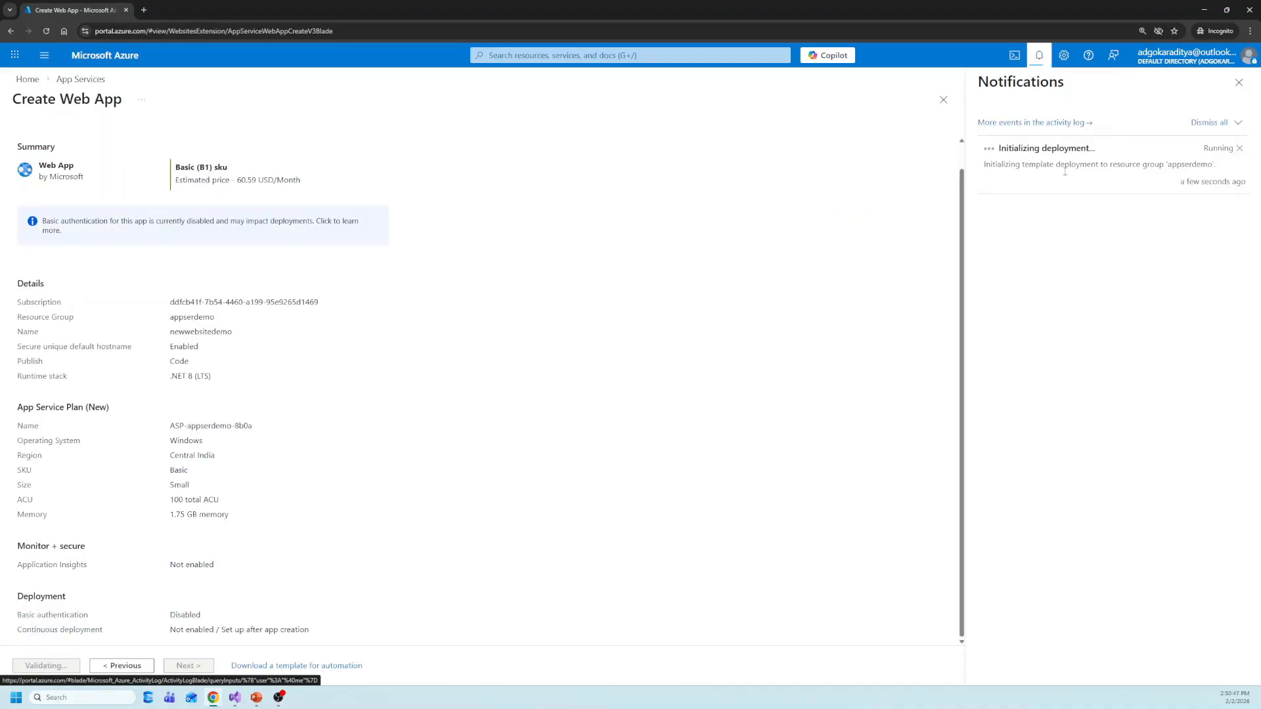
Switch to Visual Studio and set up a new ASP.NET Core Web App (Model-View-Controller) project named DemoAppServiceHosting
left_click(234, 698)
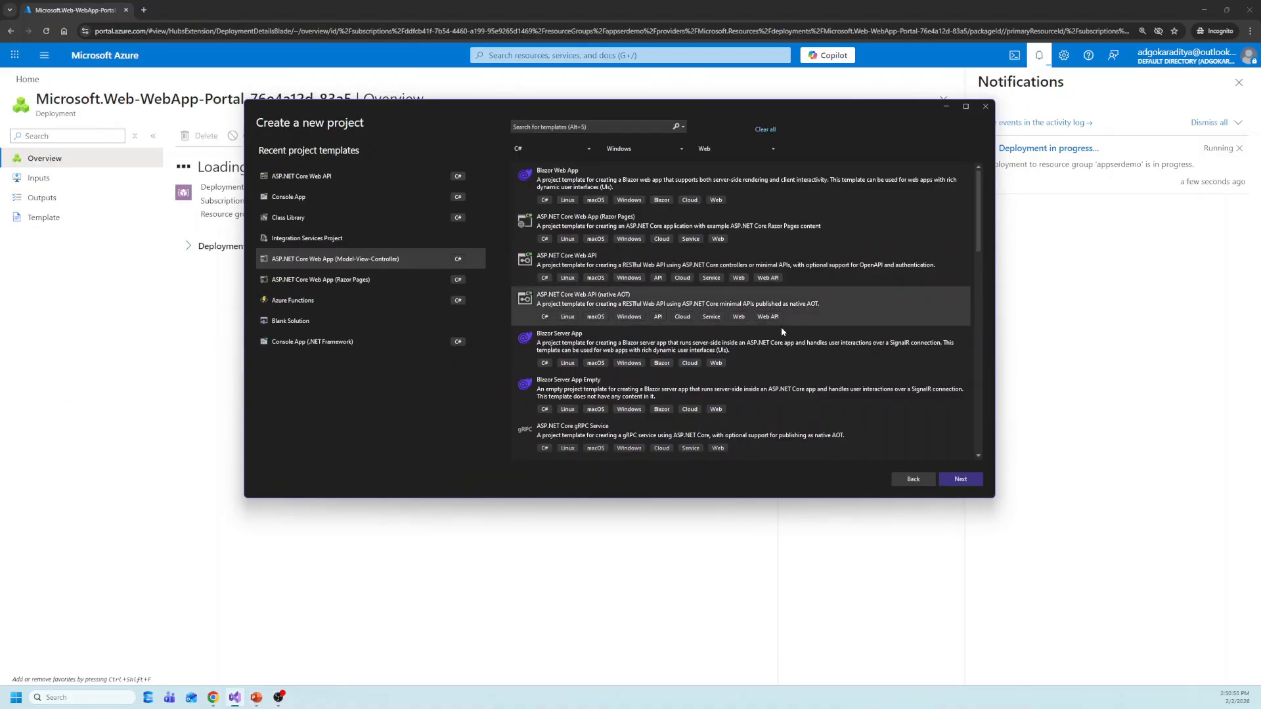
left_click(974, 480)
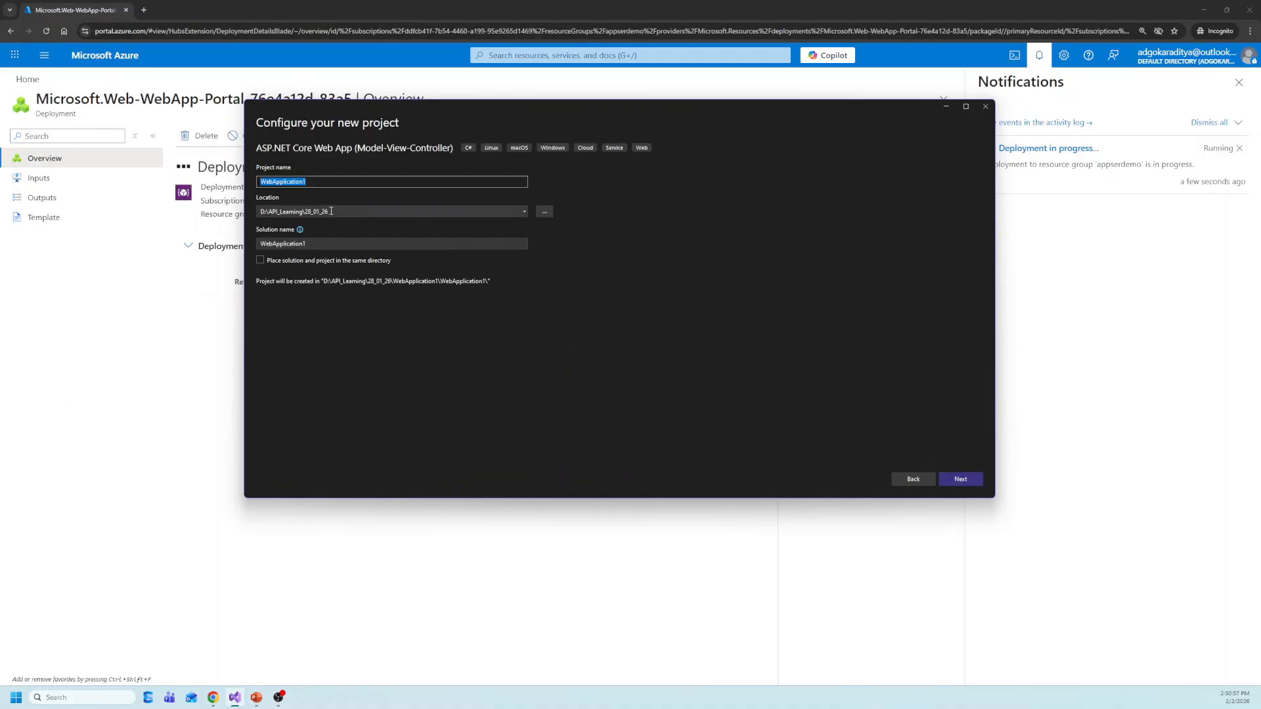
type("DemoWe")
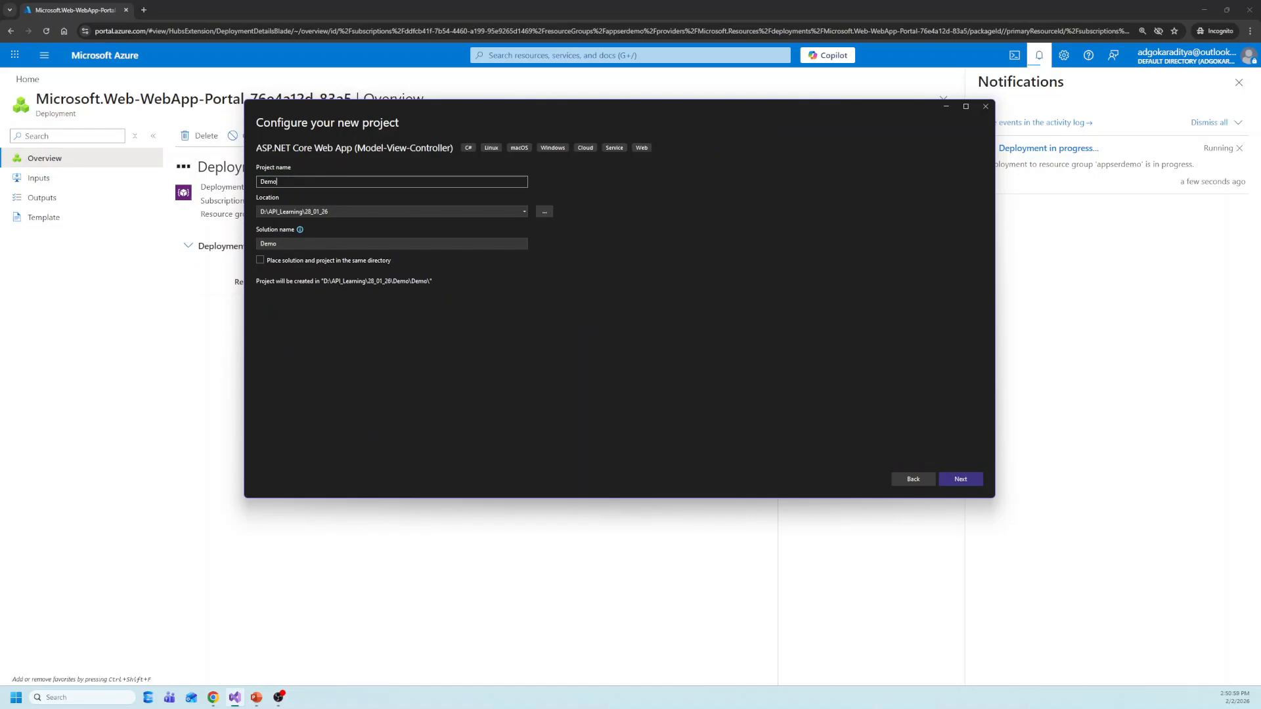
key("BackSpace")
key("BackSpace")
type("AppServiceHosting")
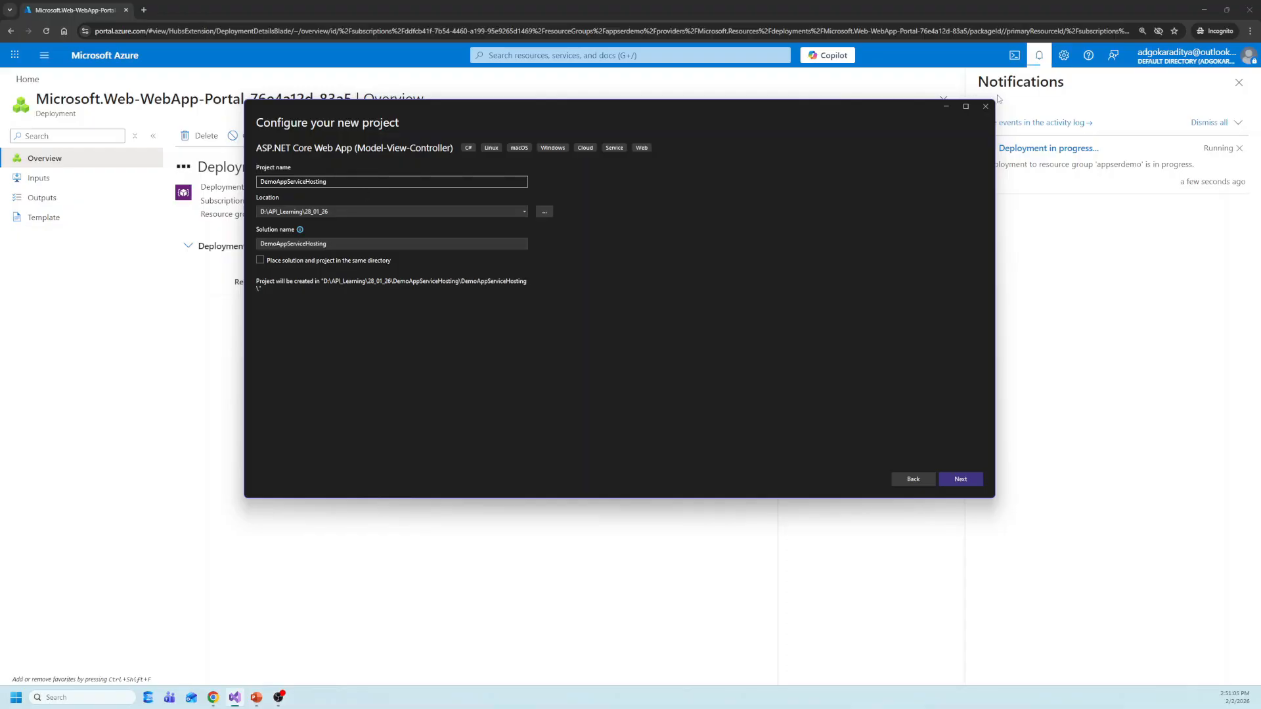
left_click(963, 479)
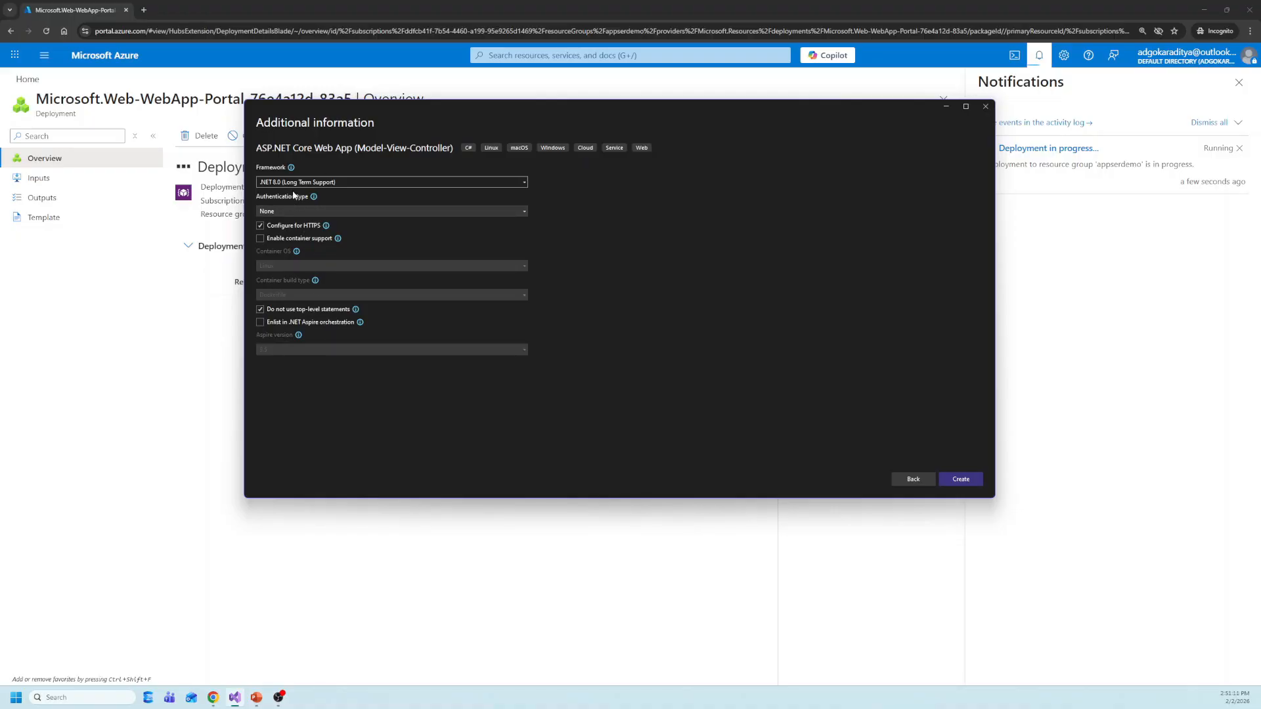
Create the project on .NET 8.0 (Long Term Support) with no authentication, and maximize the opened project window
double_click(514, 111)
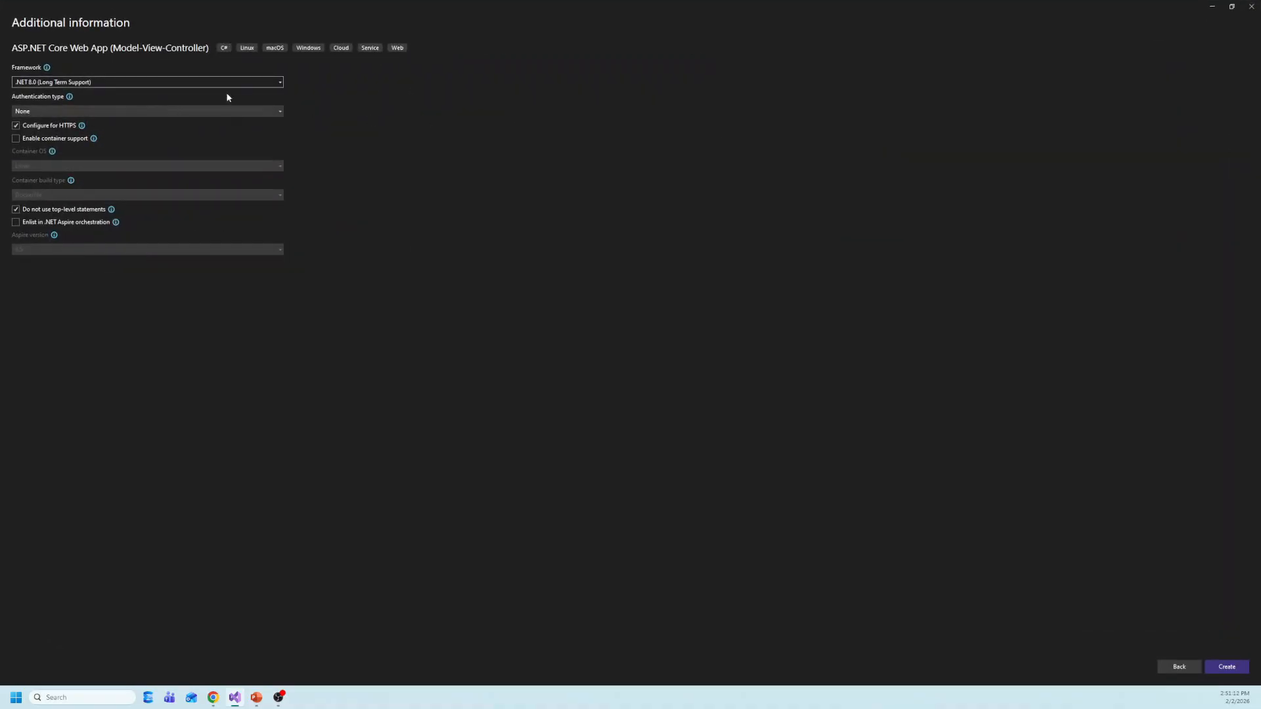
double_click(257, 21)
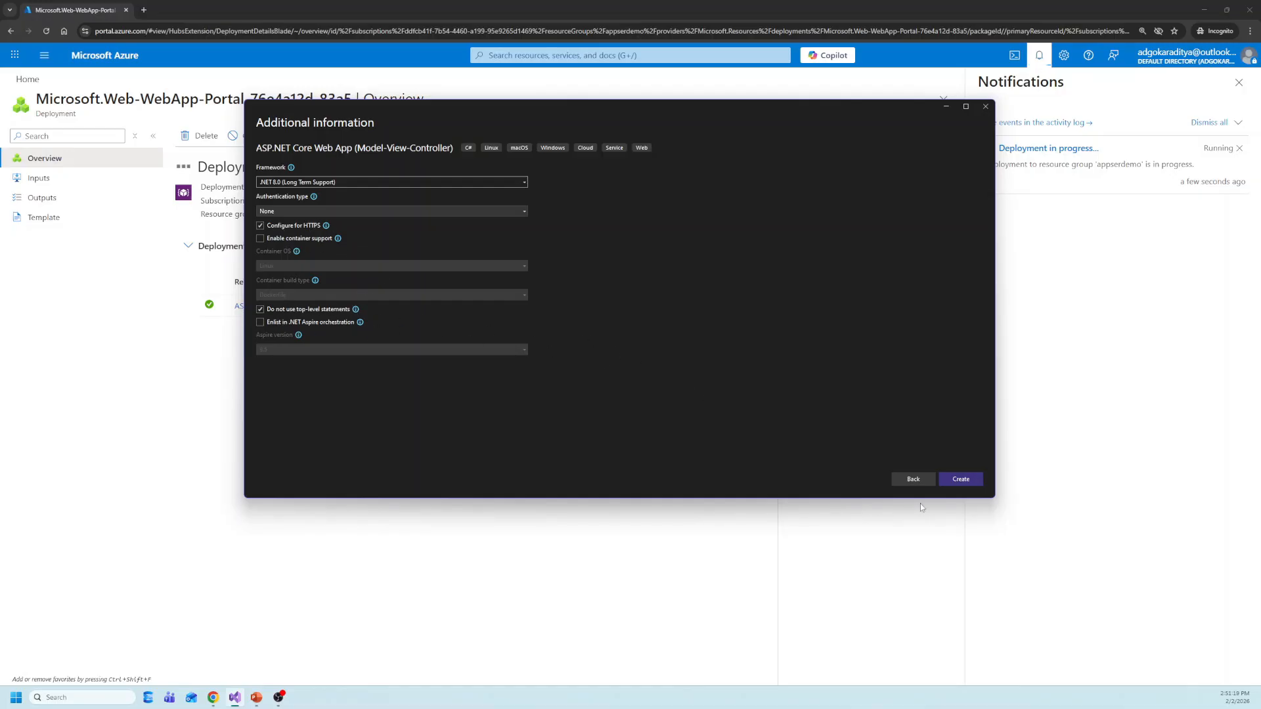
left_click(335, 314)
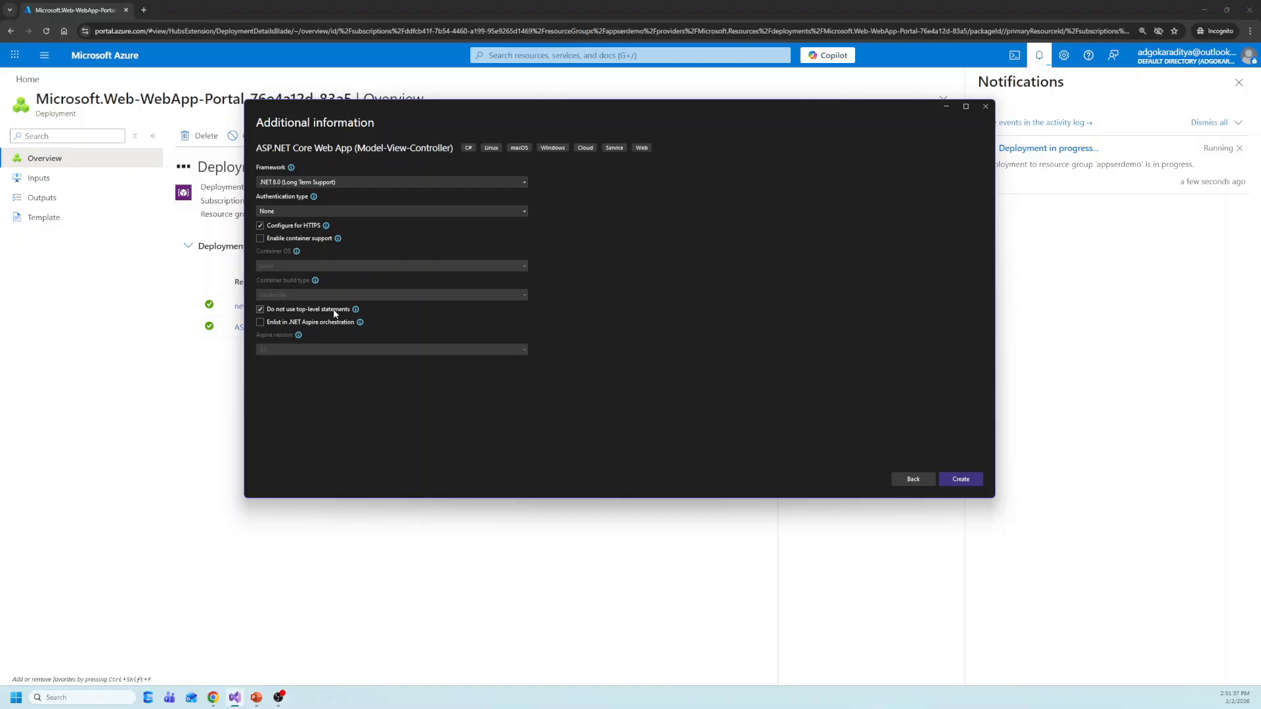
left_click(948, 480)
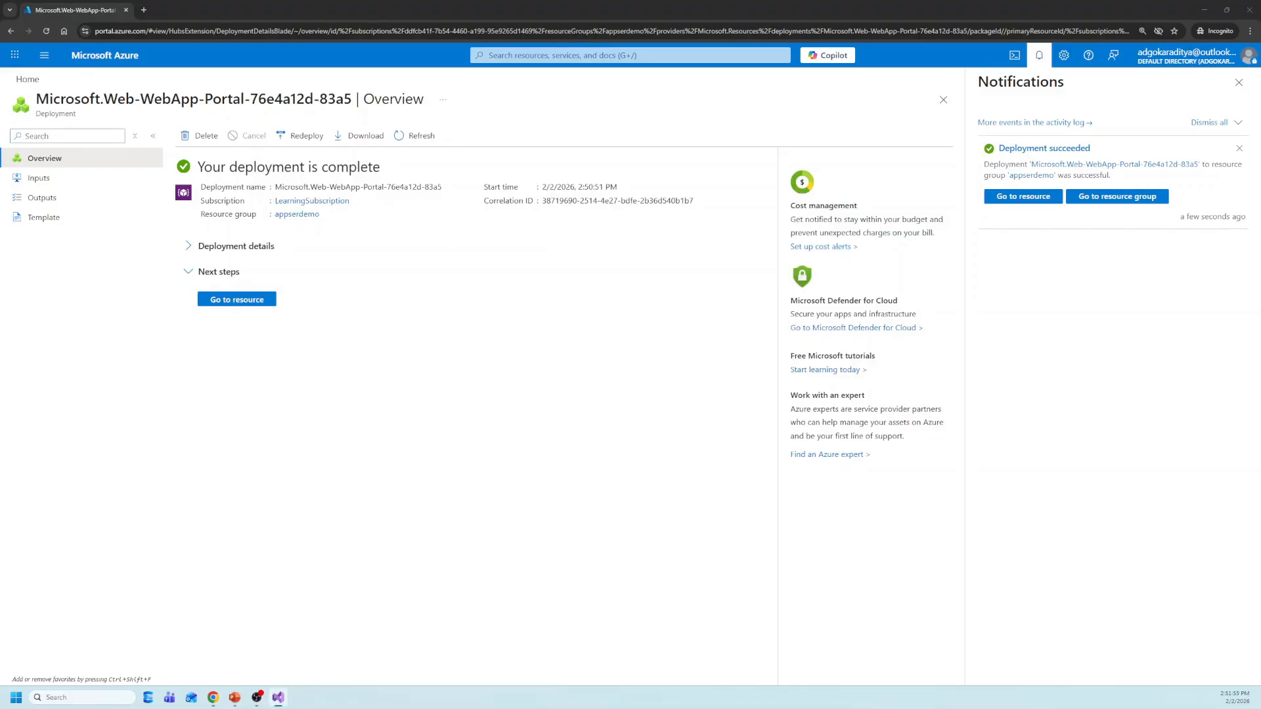
left_click_drag(0, 197, 606, 275)
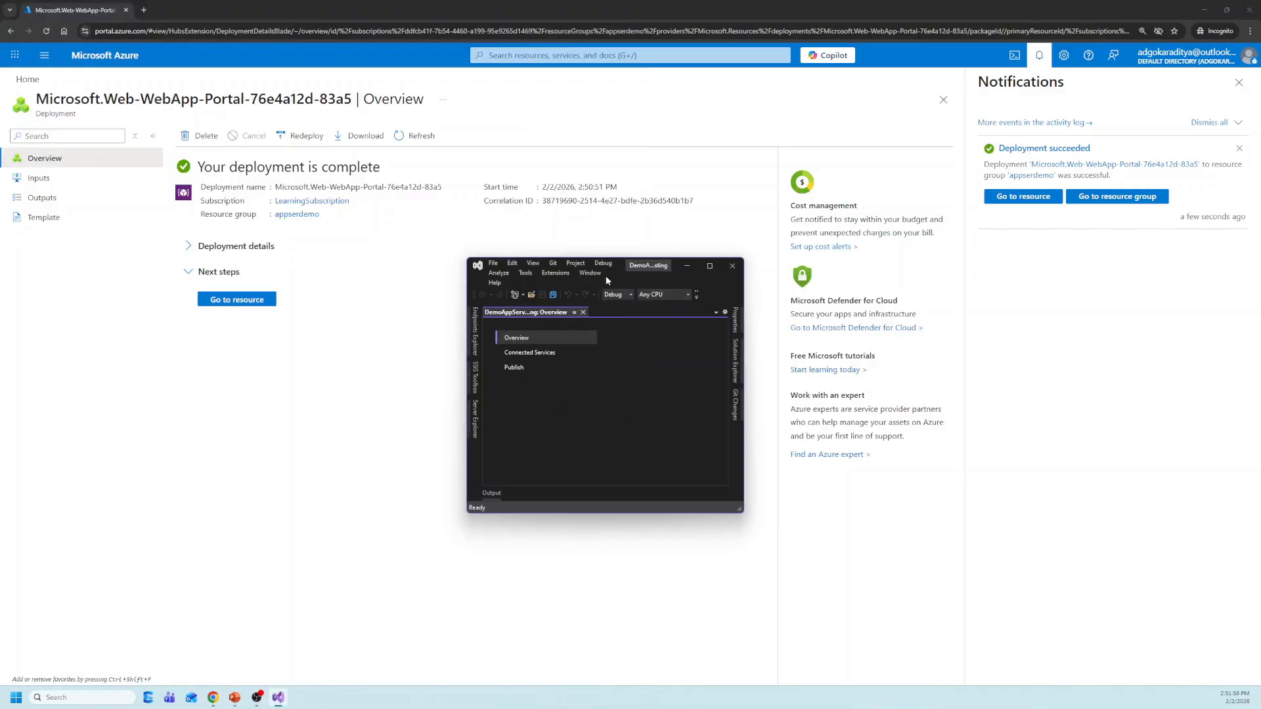
left_click(705, 264)
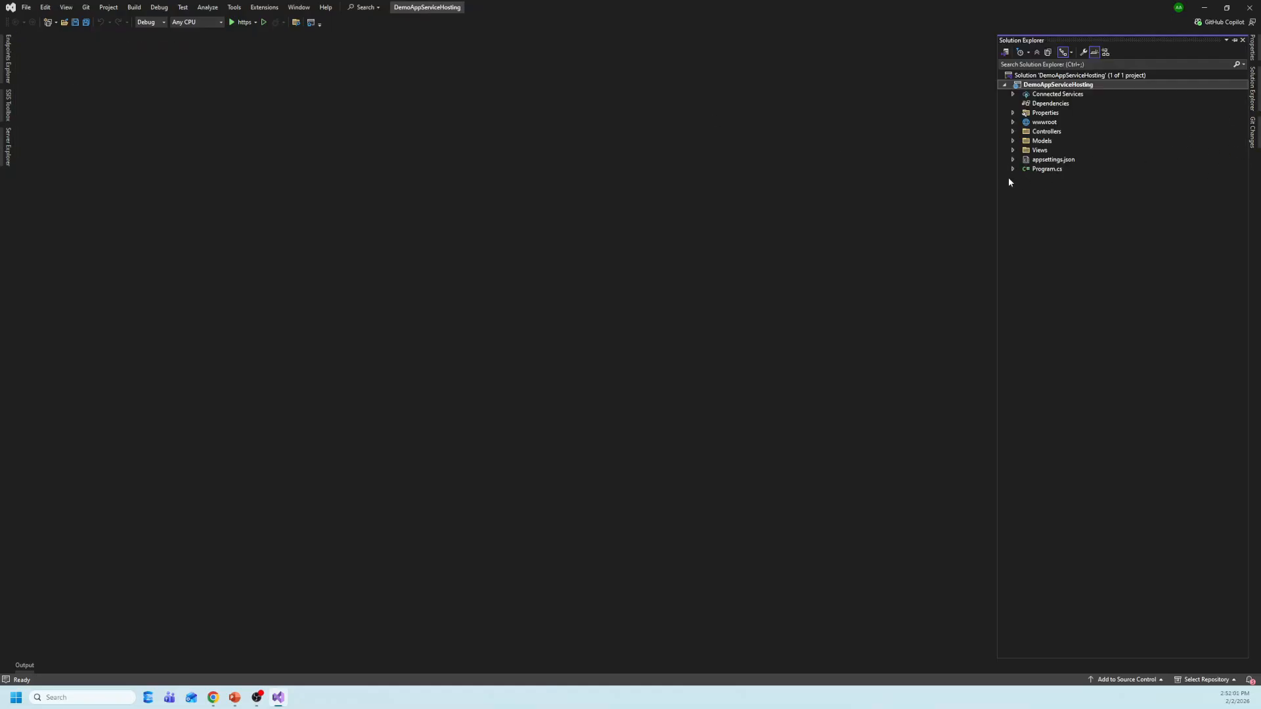
Look into the project's appsettings.json, wwwroot and Controllers nodes, collapse them again and run the project with the https profile
left_click(1014, 159)
left_click(1014, 159)
left_click(1012, 123)
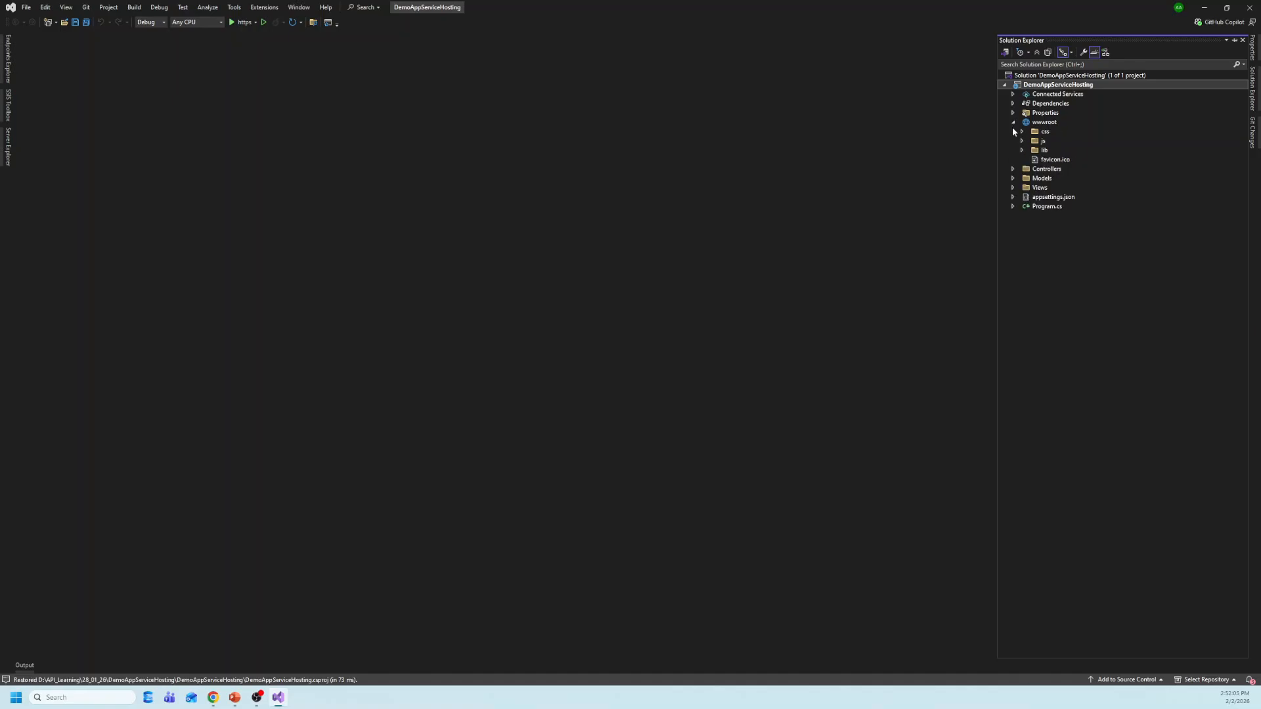
left_click(1012, 123)
left_click(1013, 132)
left_click(1013, 132)
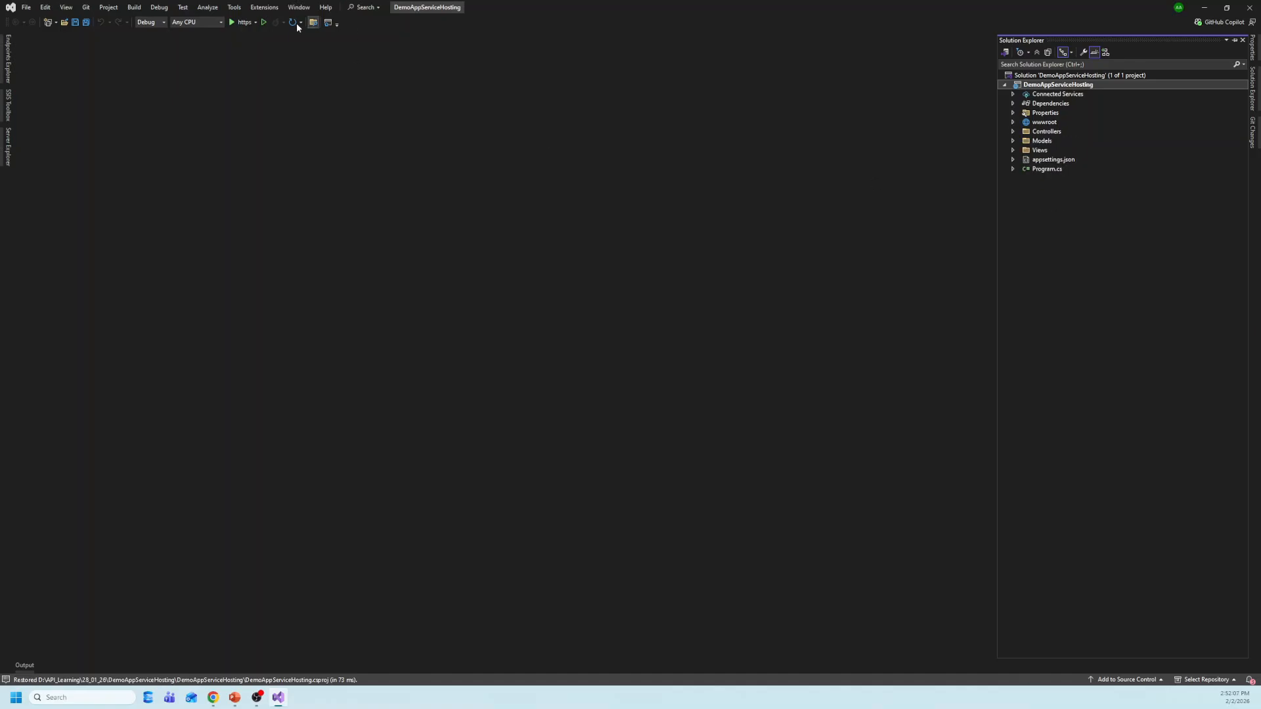
left_click(243, 22)
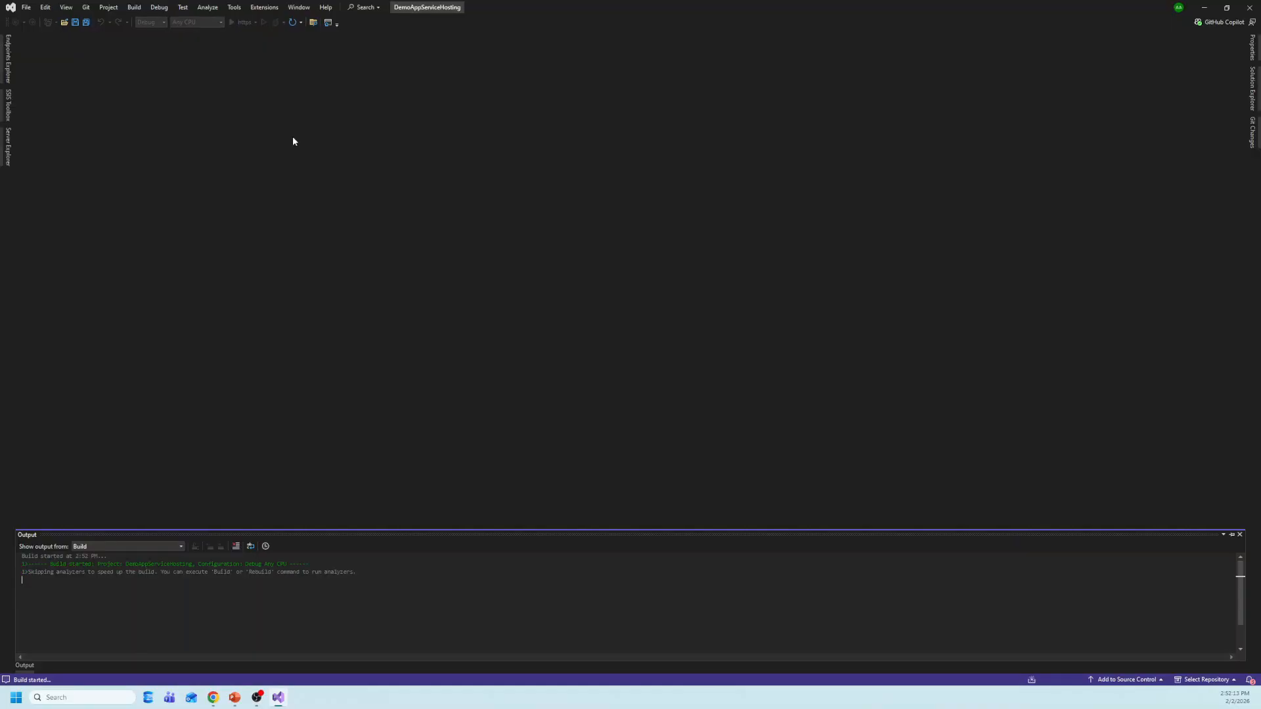
Switch to the Azure portal in Chrome, open the newly deployed newwebsitedemo resource and copy its default domain
left_click(211, 697)
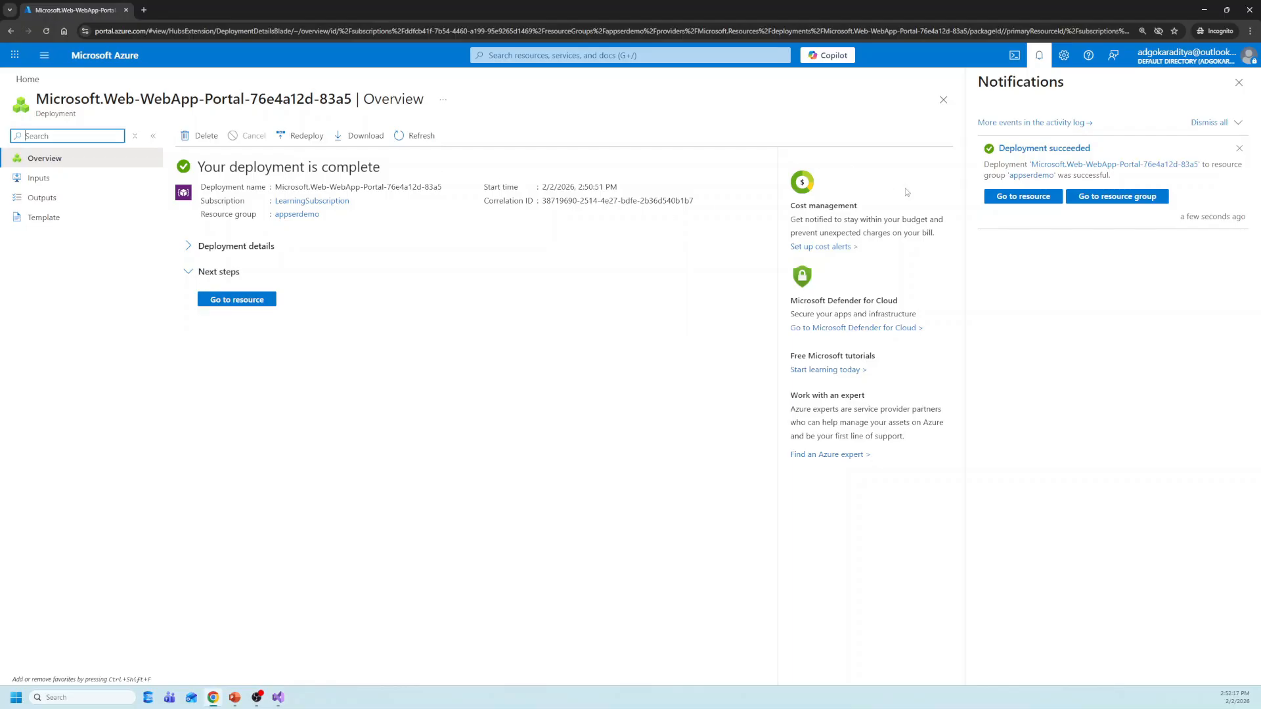
left_click(1001, 196)
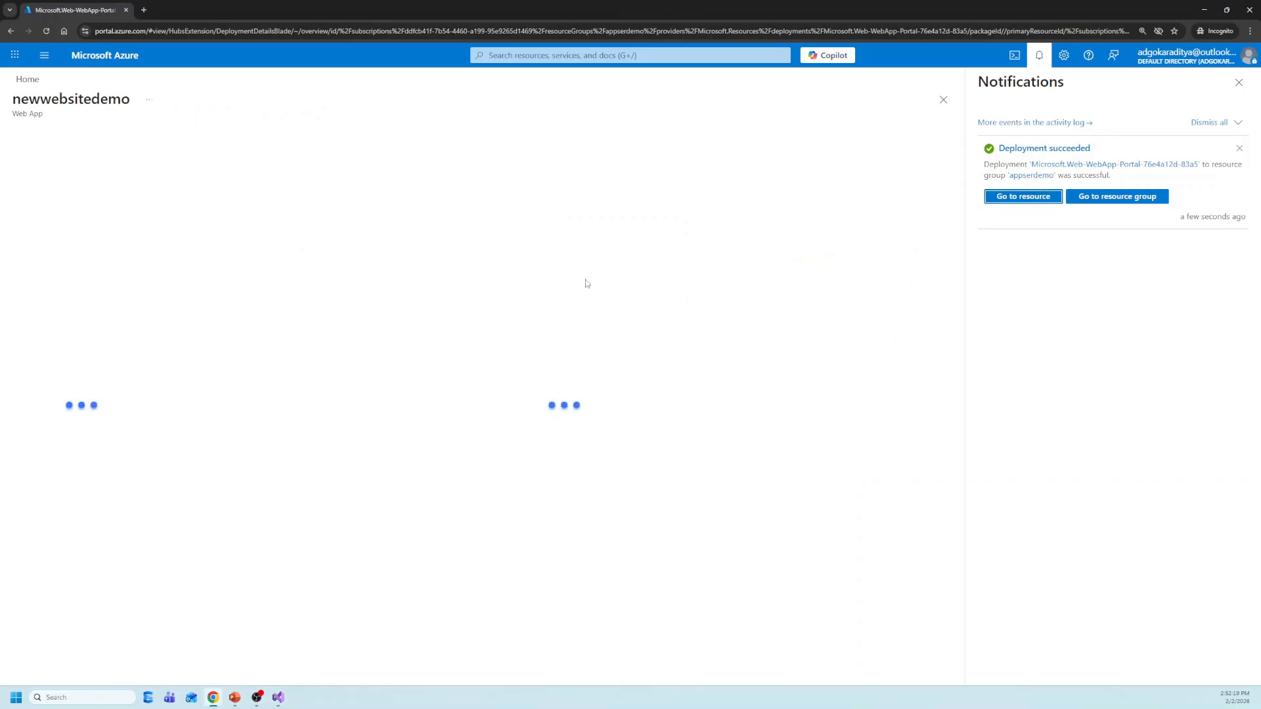
left_click(1041, 56)
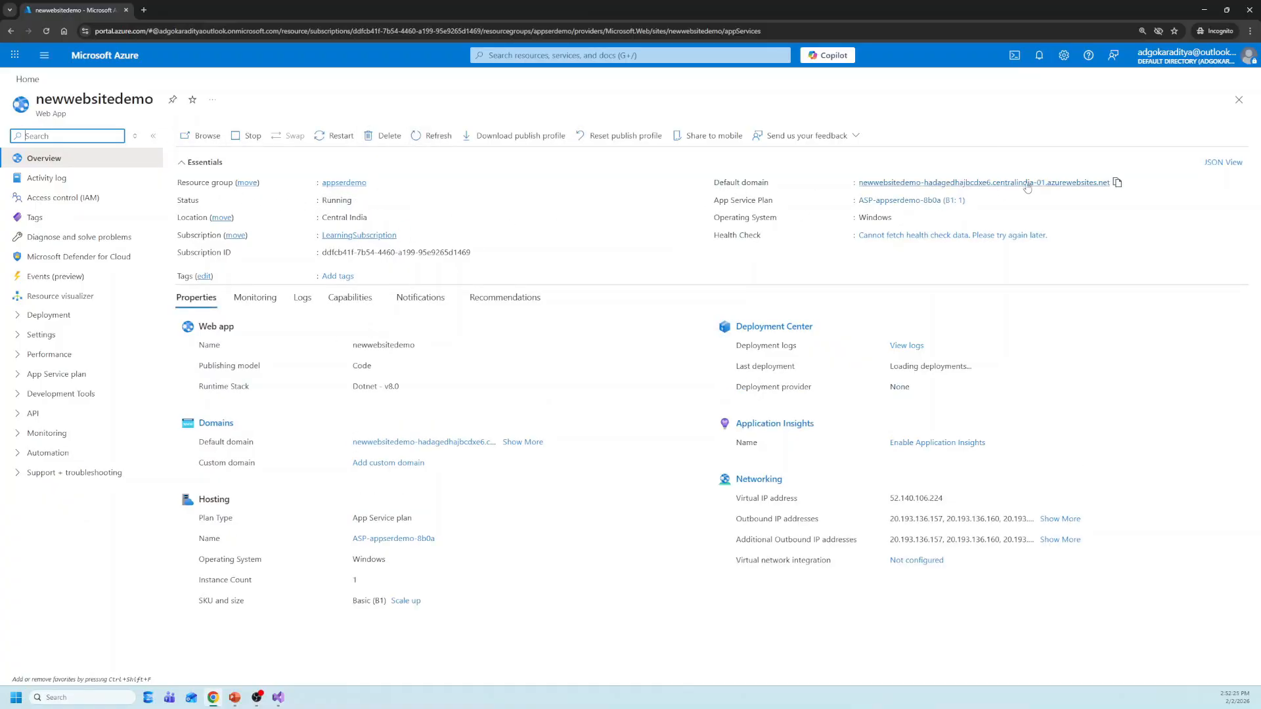
left_click_drag(711, 186, 1164, 203)
left_click(1163, 203)
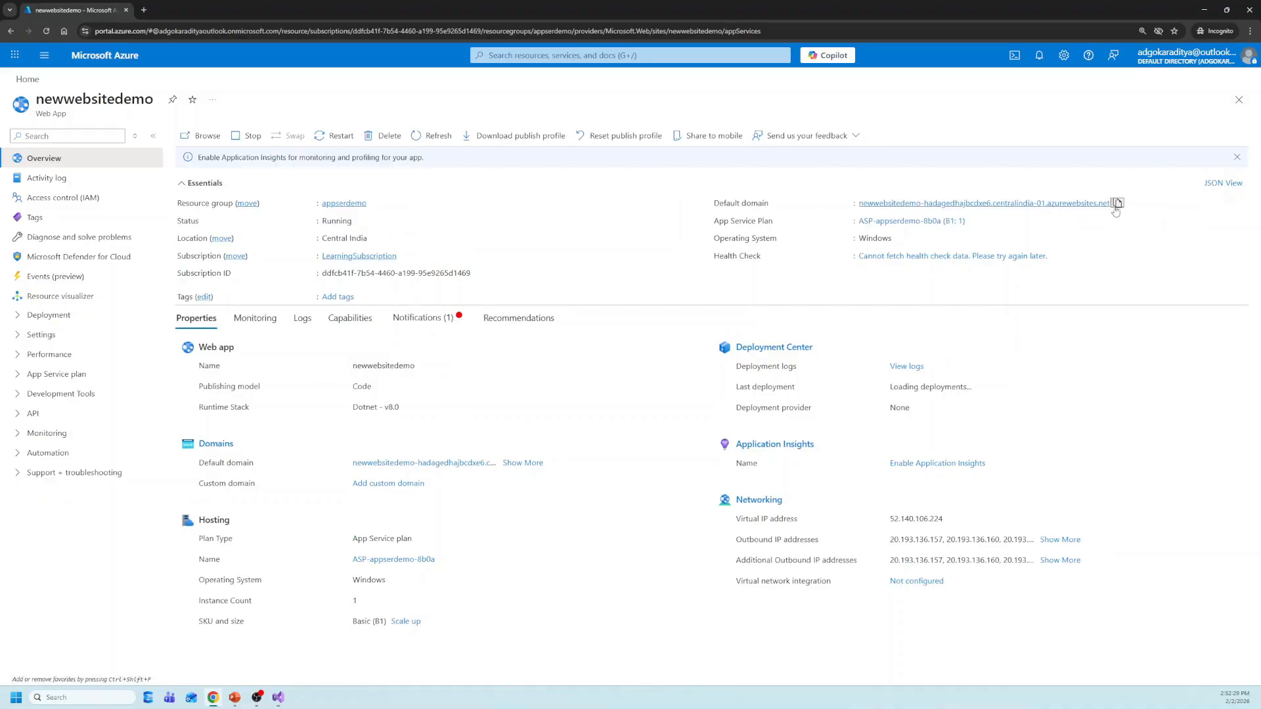
Open newwebsitedemo-hadagedhajbcdxe6.centralindia-01.azurewebsites.net in a new tab, continue past the insecure connection warning and view the page at 125% zoom
left_click(144, 9)
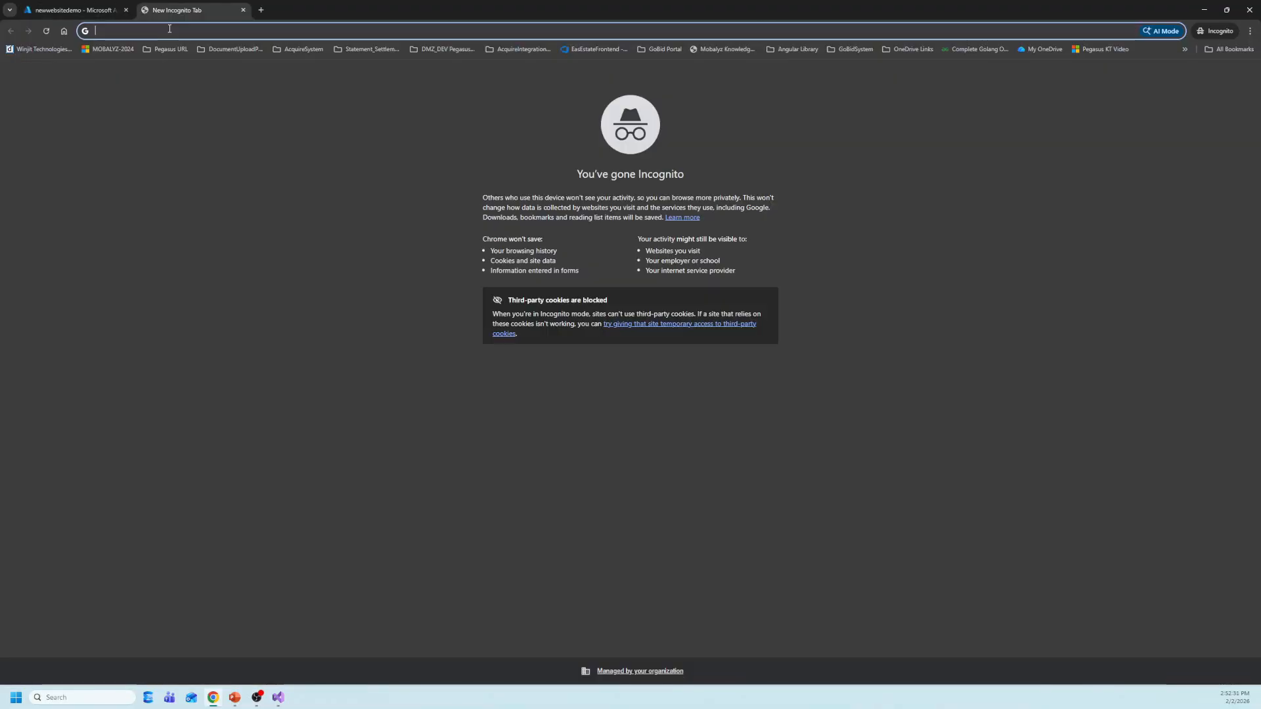
type("newwebsitedemo-hadagedhajbcdxe6.centralindia-01.azurewebsites.net")
key("Return")
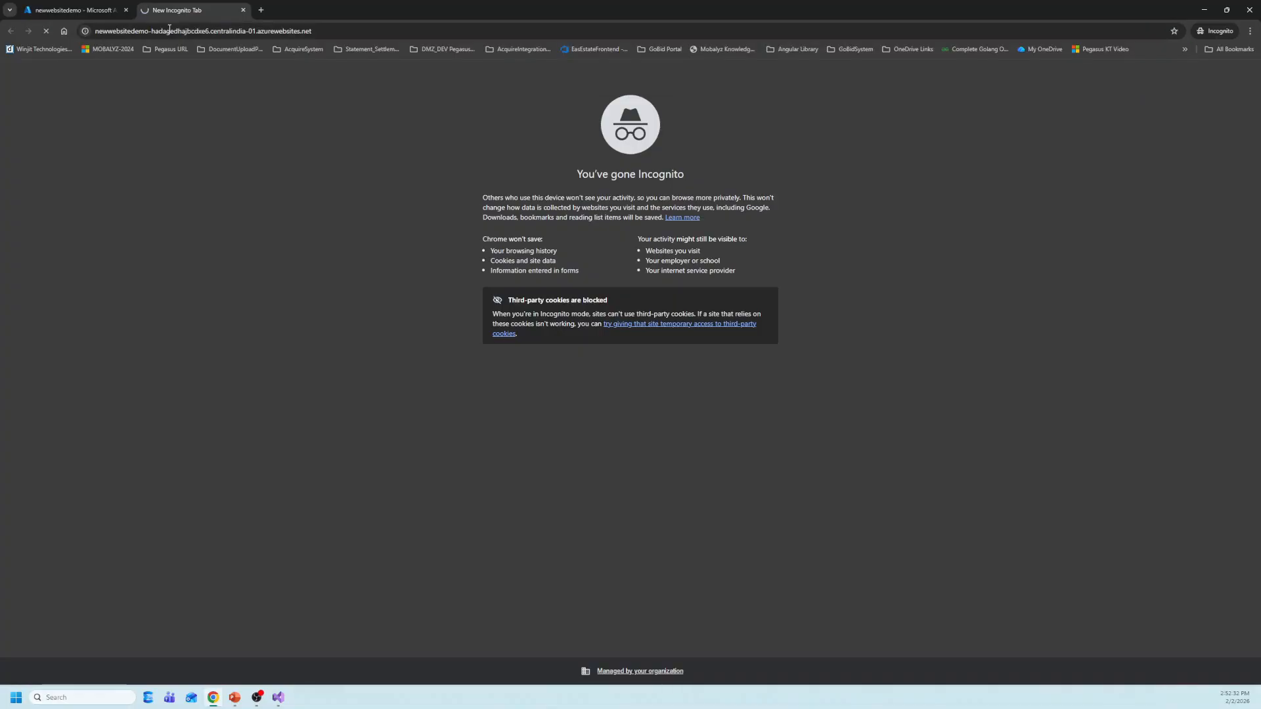
left_click(35, 6)
left_click(191, 10)
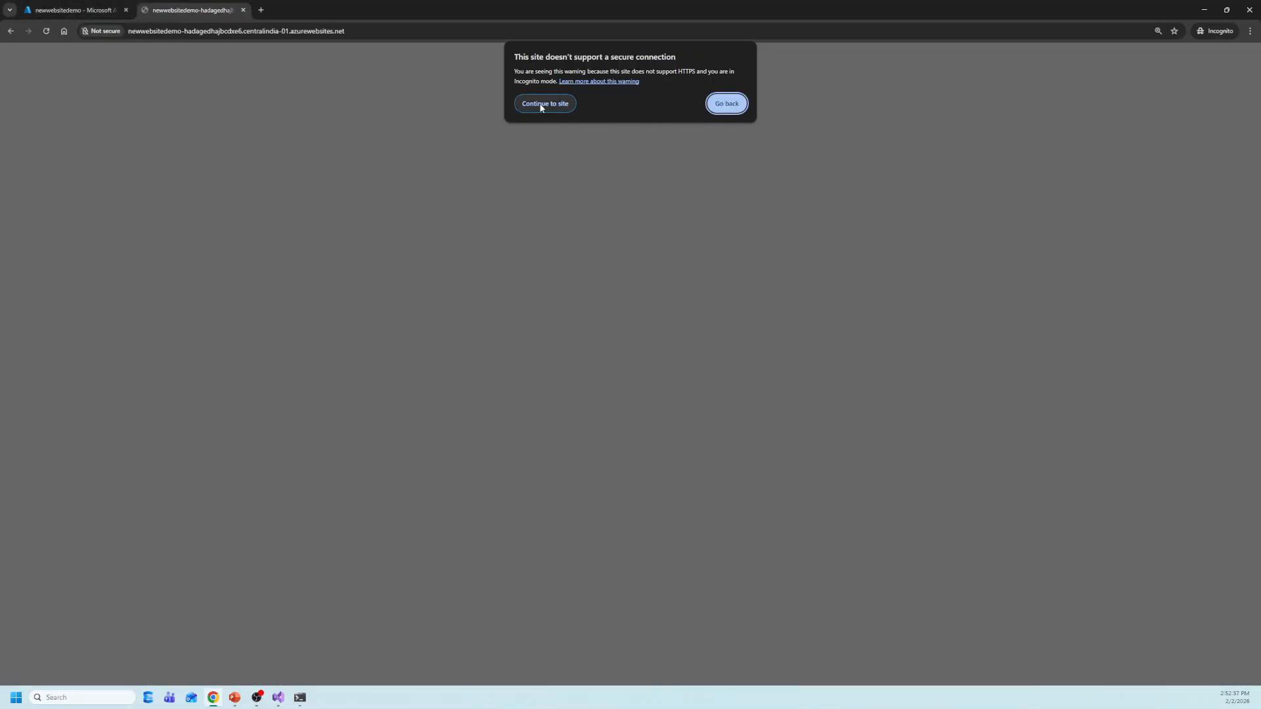
left_click(542, 105)
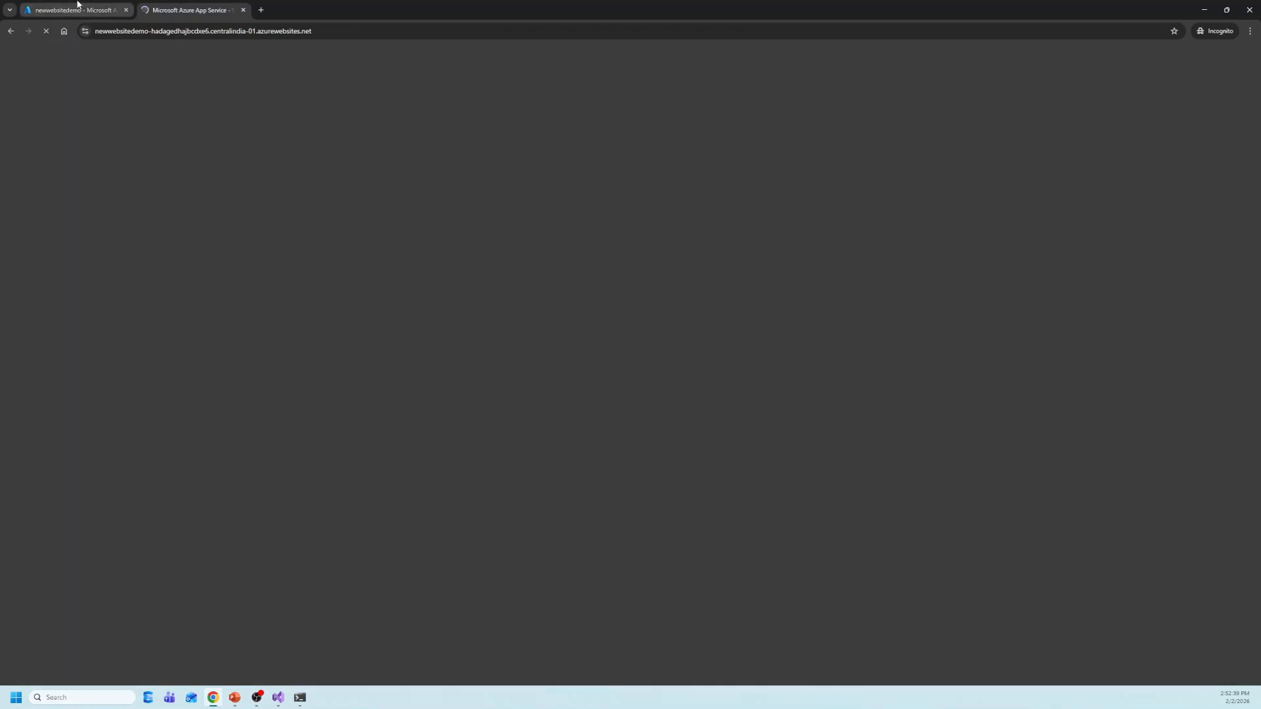
key("ctrl+plus")
key("ctrl+plus")
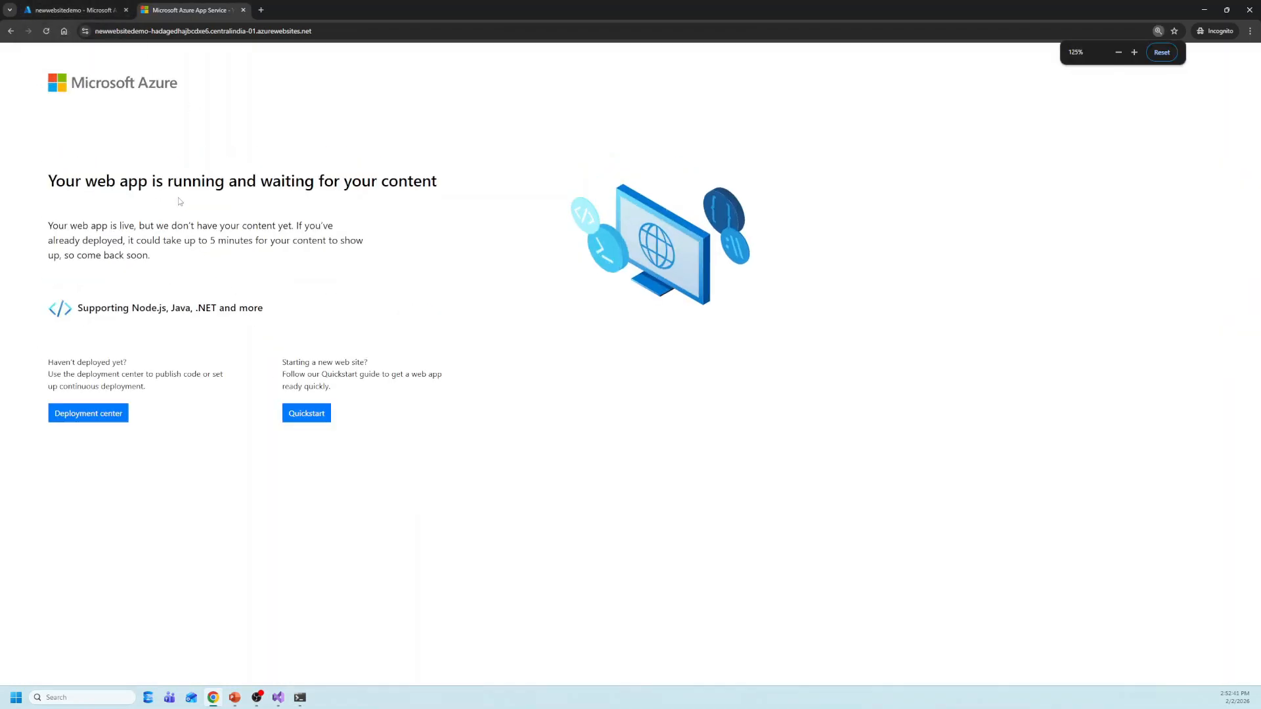
left_click_drag(61, 181, 503, 194)
left_click(184, 100)
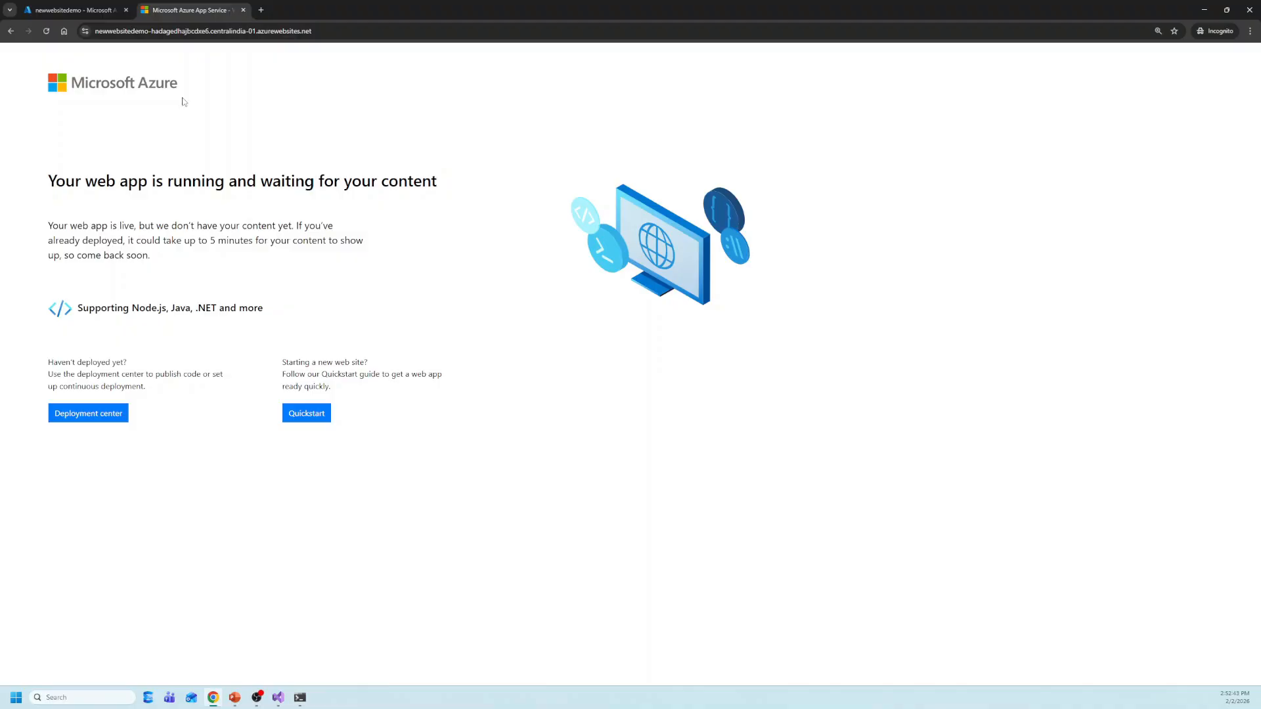
Look again at the hosted site and the web app's overview, and view the project's home page at localhost:7229
left_click(83, 4)
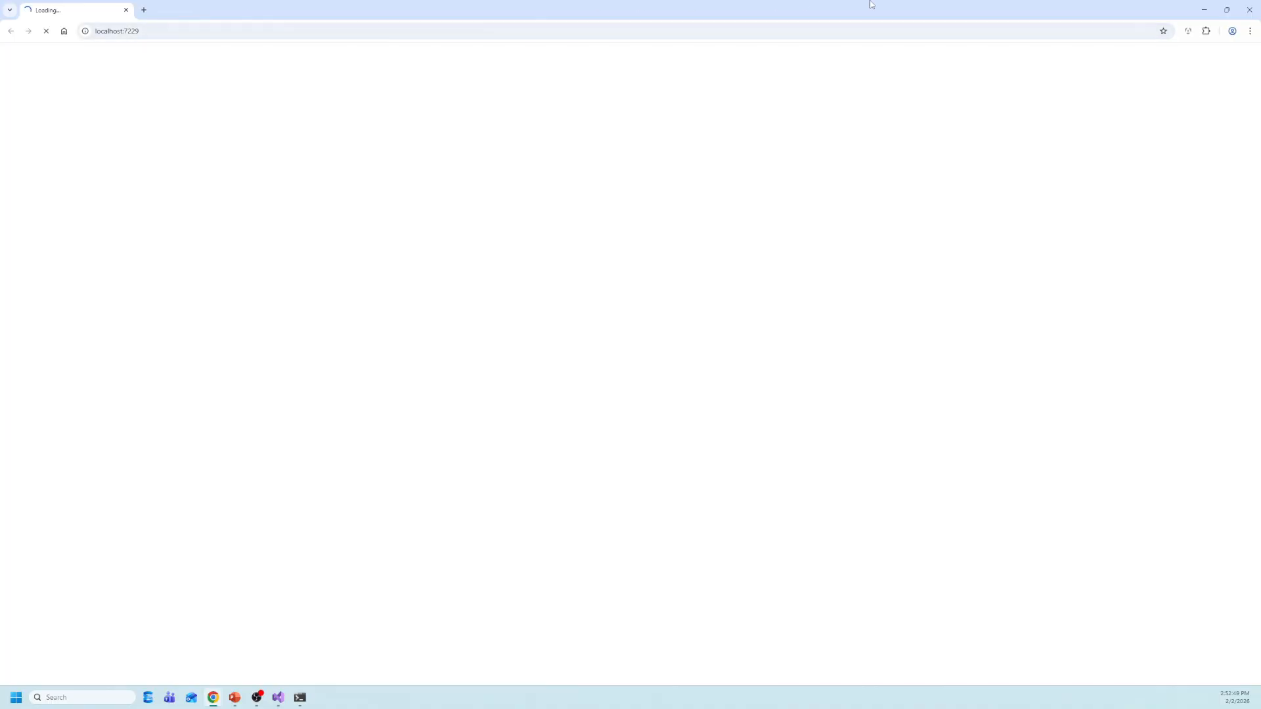
left_click(1212, 12)
left_click(186, 5)
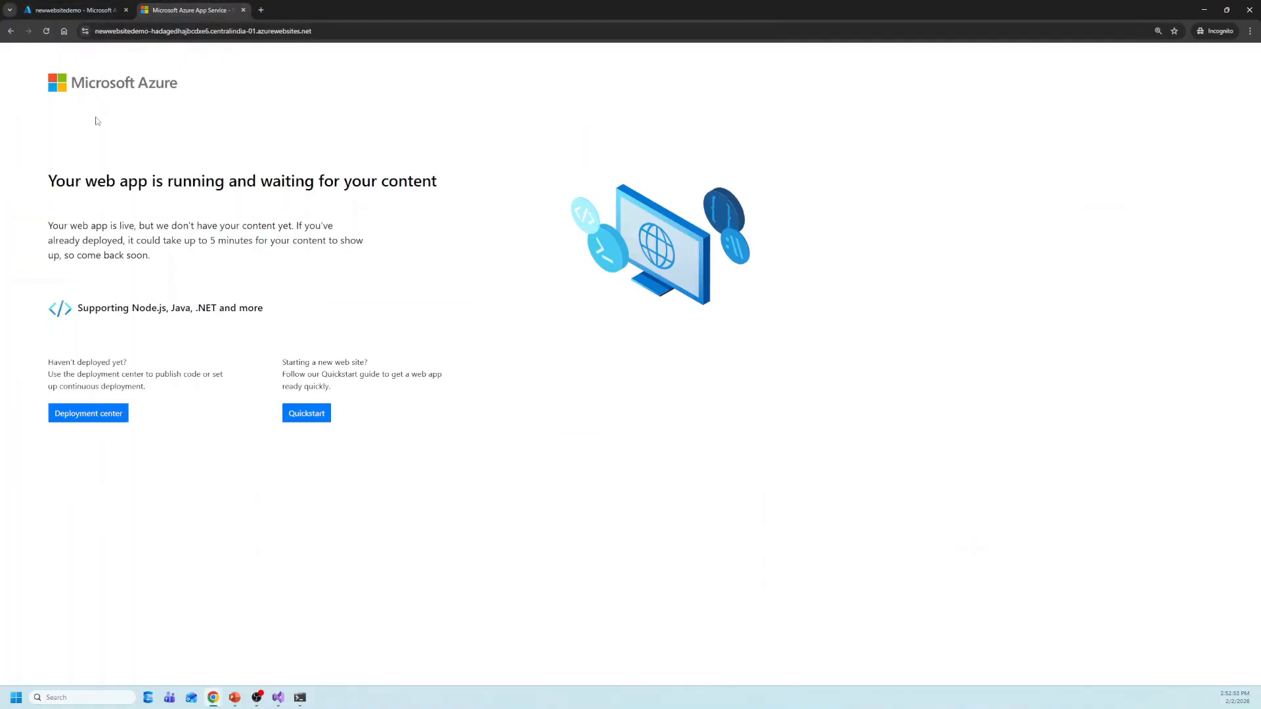
left_click(72, 10)
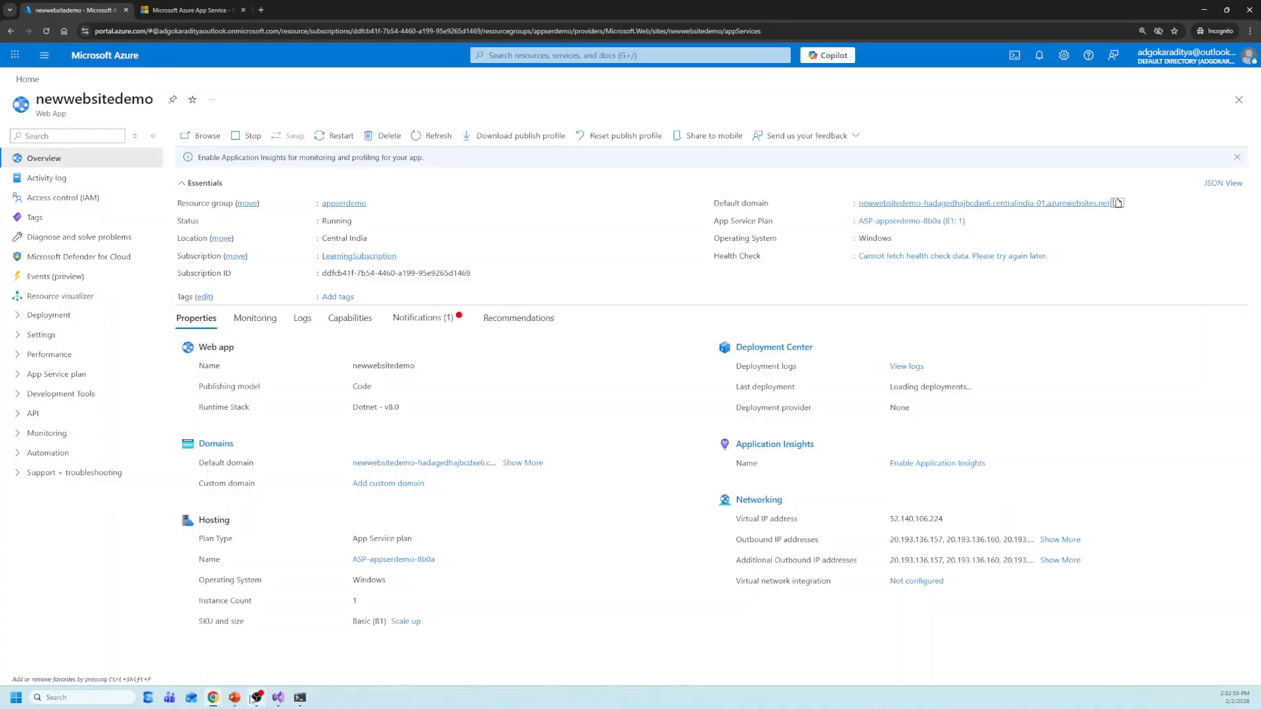
mouse_move(213, 698)
left_click(255, 642)
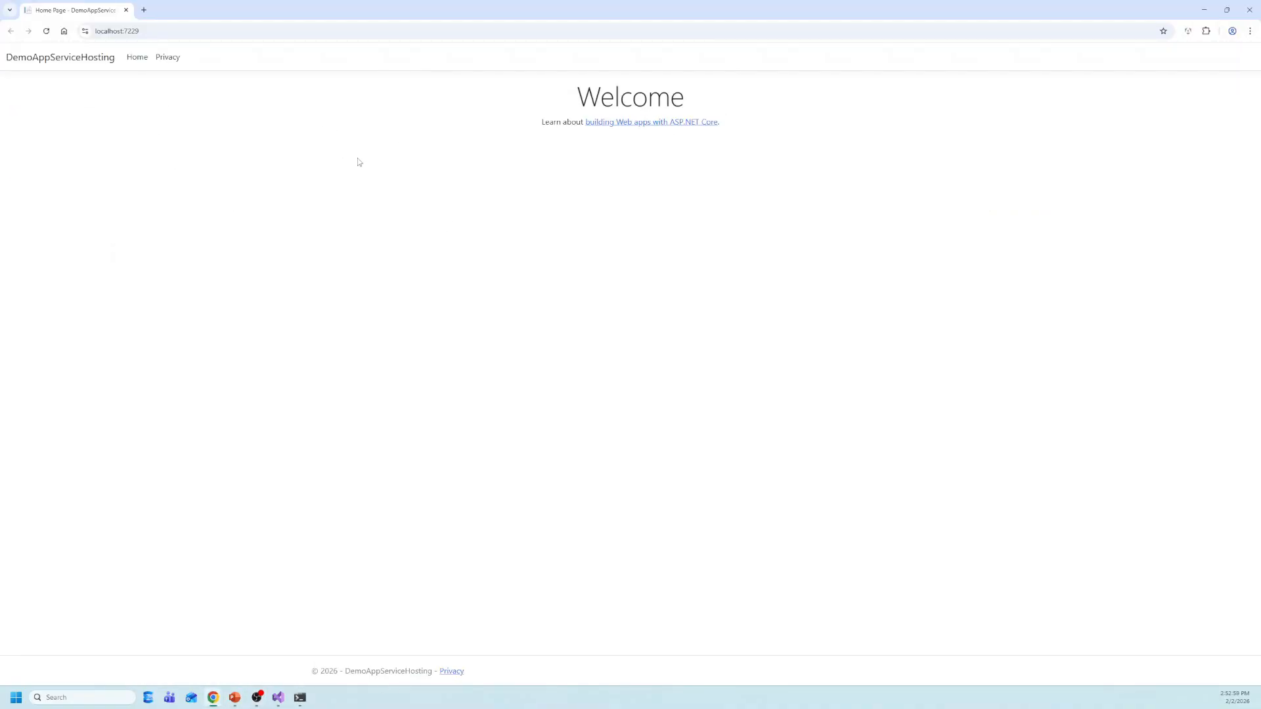
Switch to Visual Studio, stop the debugging session and open Index.cshtml from the Home views folder
left_click(278, 698)
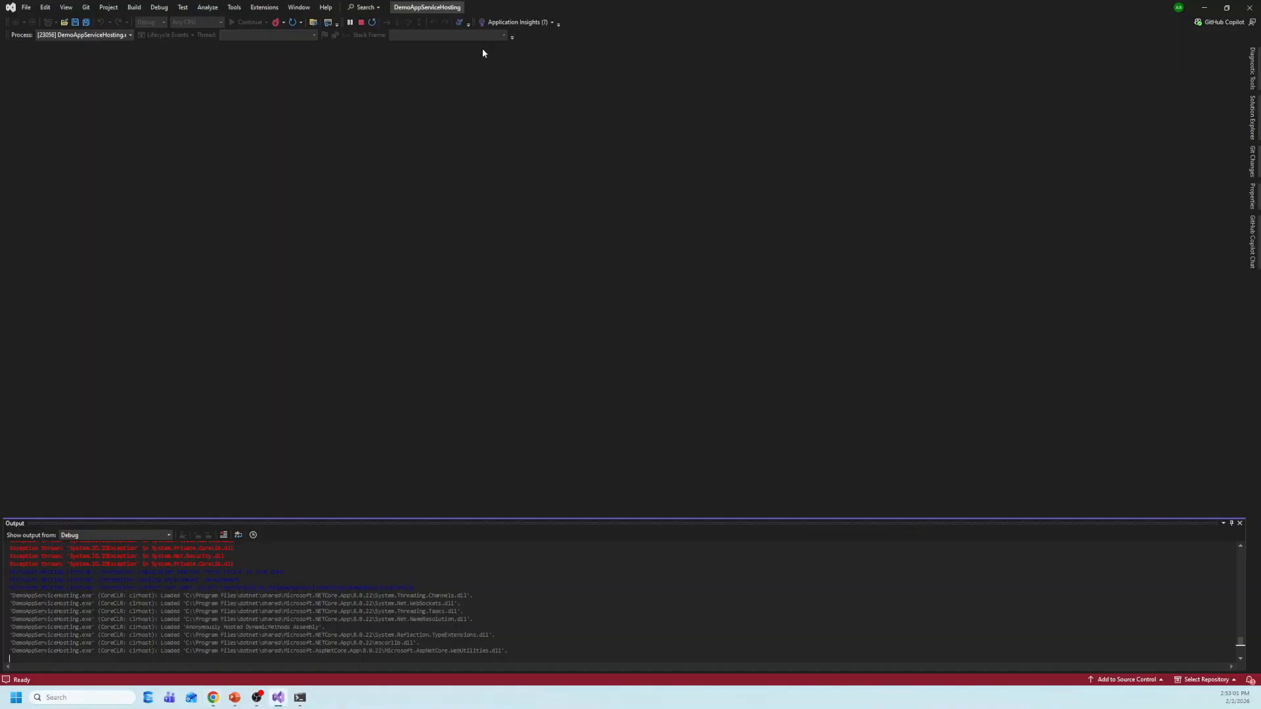
left_click(358, 23)
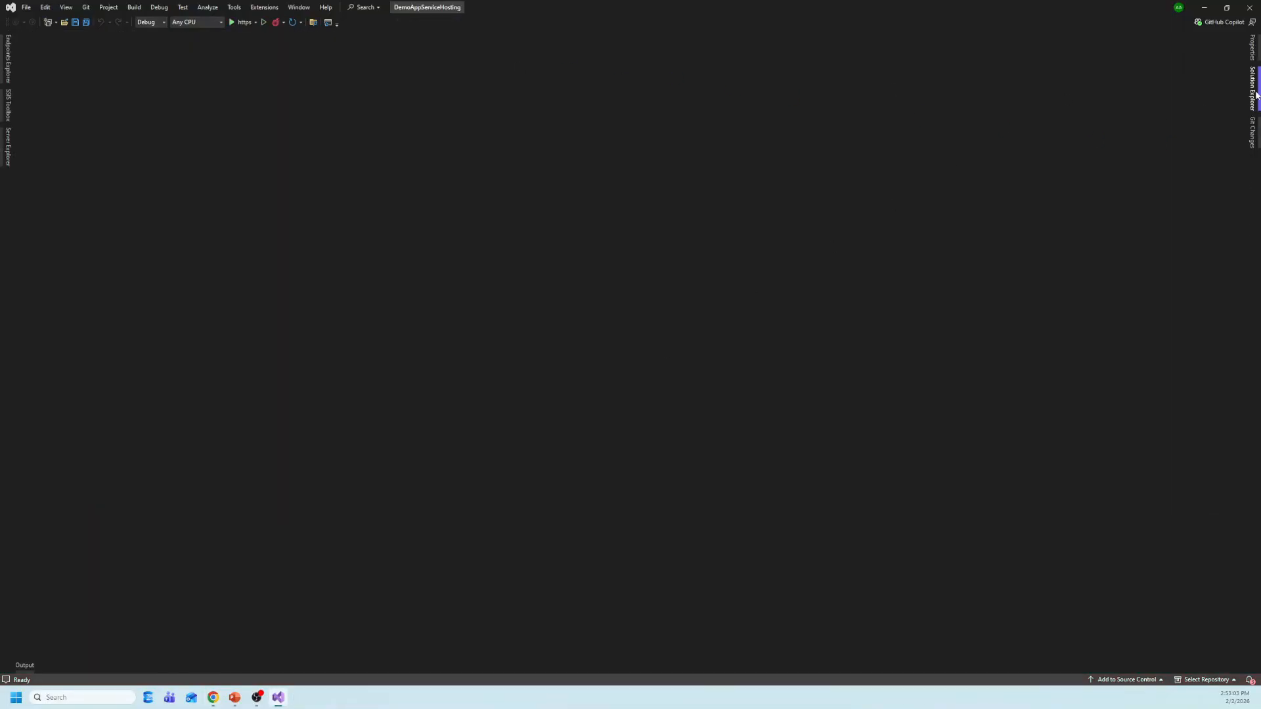
left_click(1013, 151)
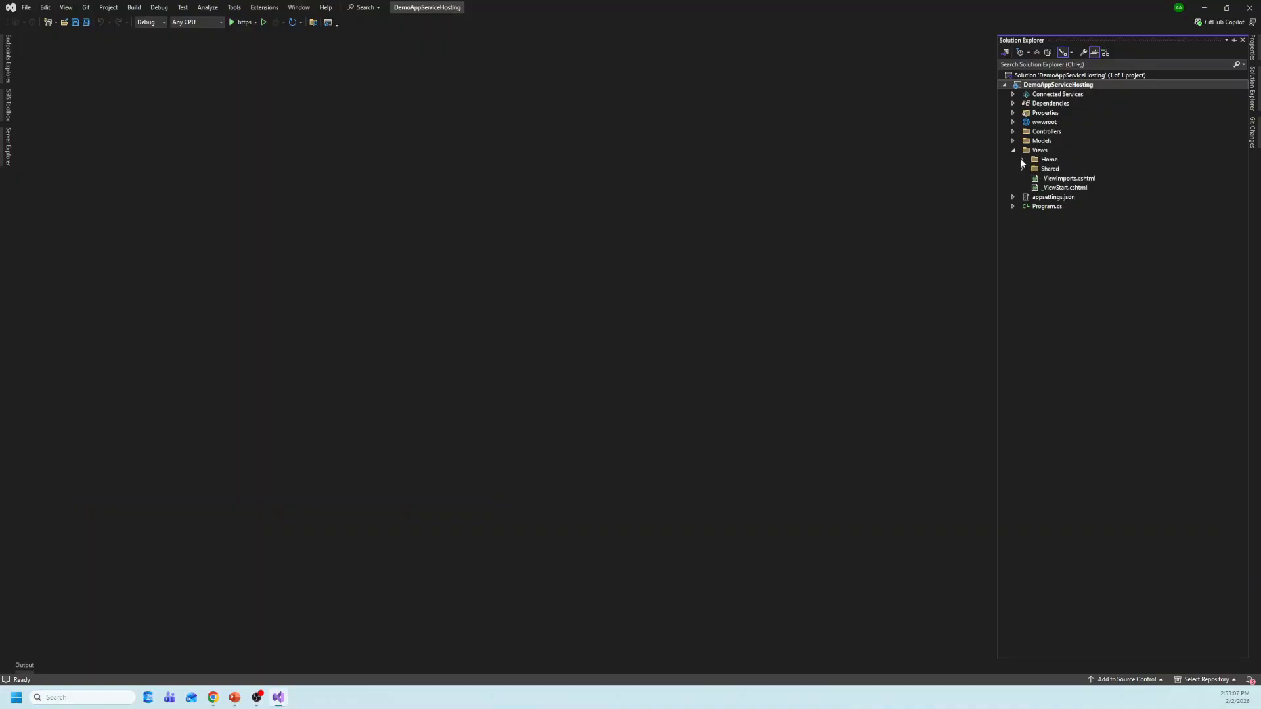
left_click(1021, 160)
left_click(1059, 170)
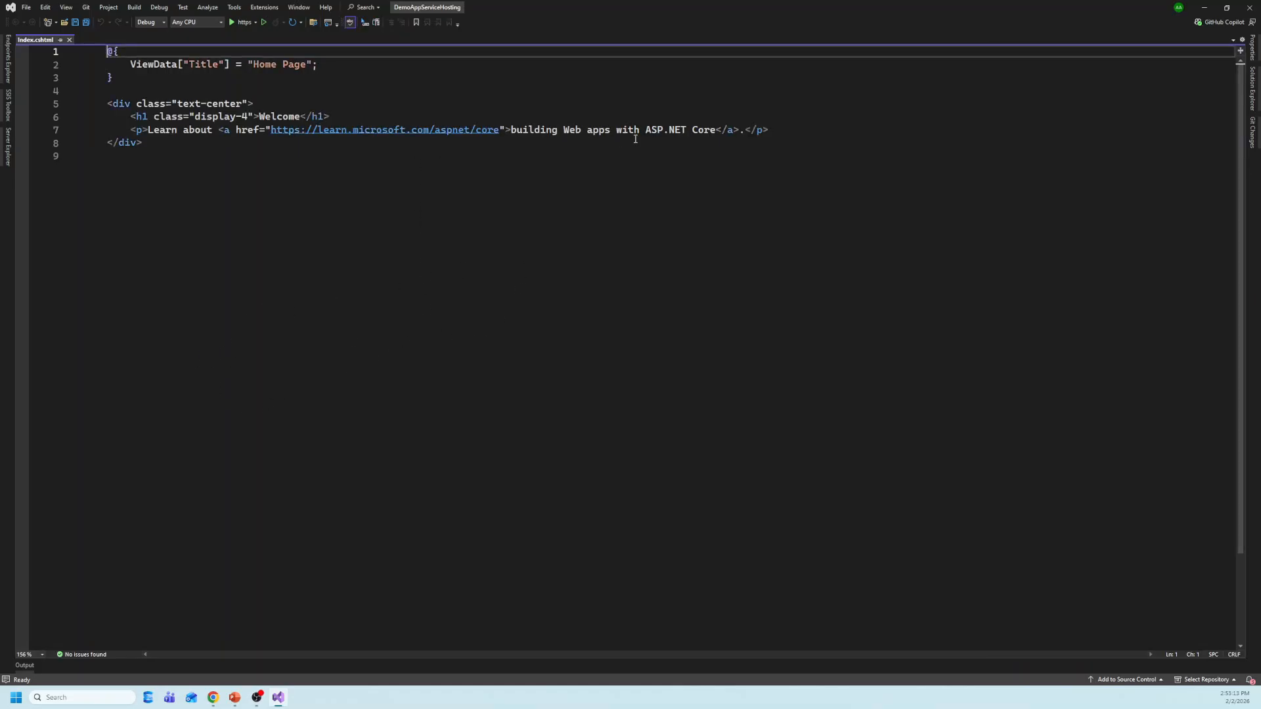
Change the h1 heading in Index.cshtml to "Welcome to App Service Demo", save the file and run the project again
scroll(296, 132, "up", 2)
left_click(361, 131)
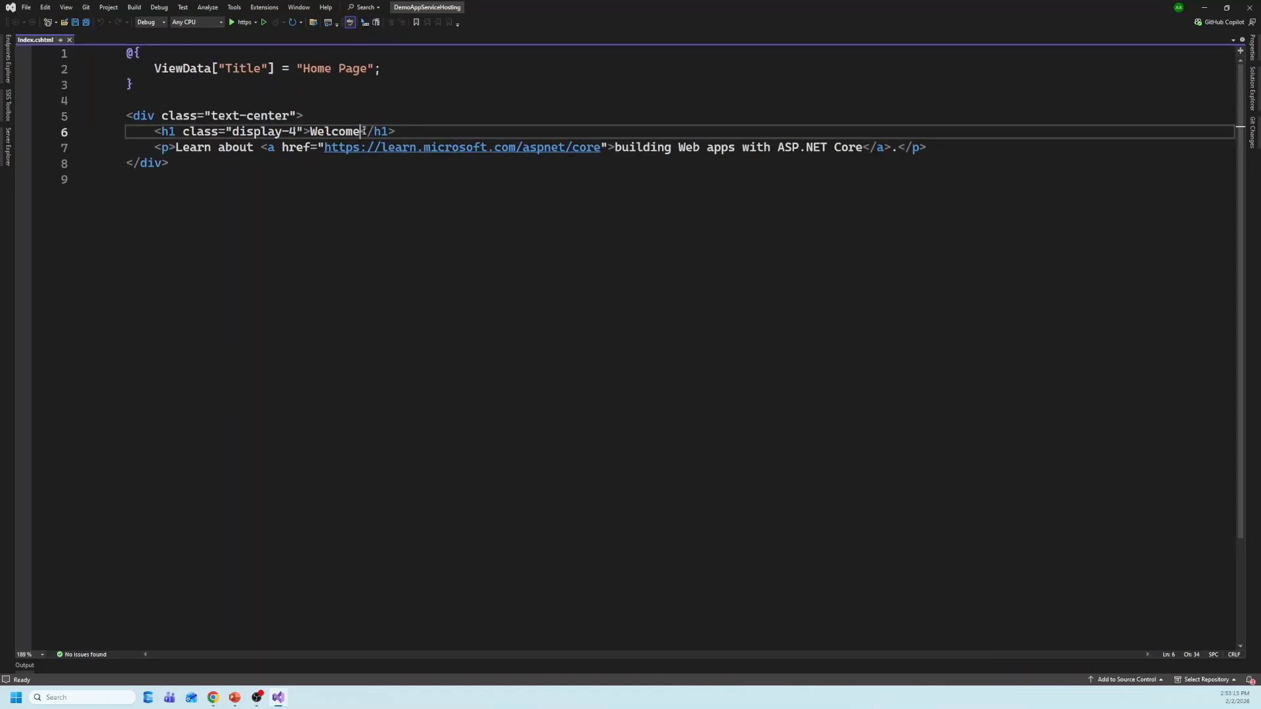
type("to App S")
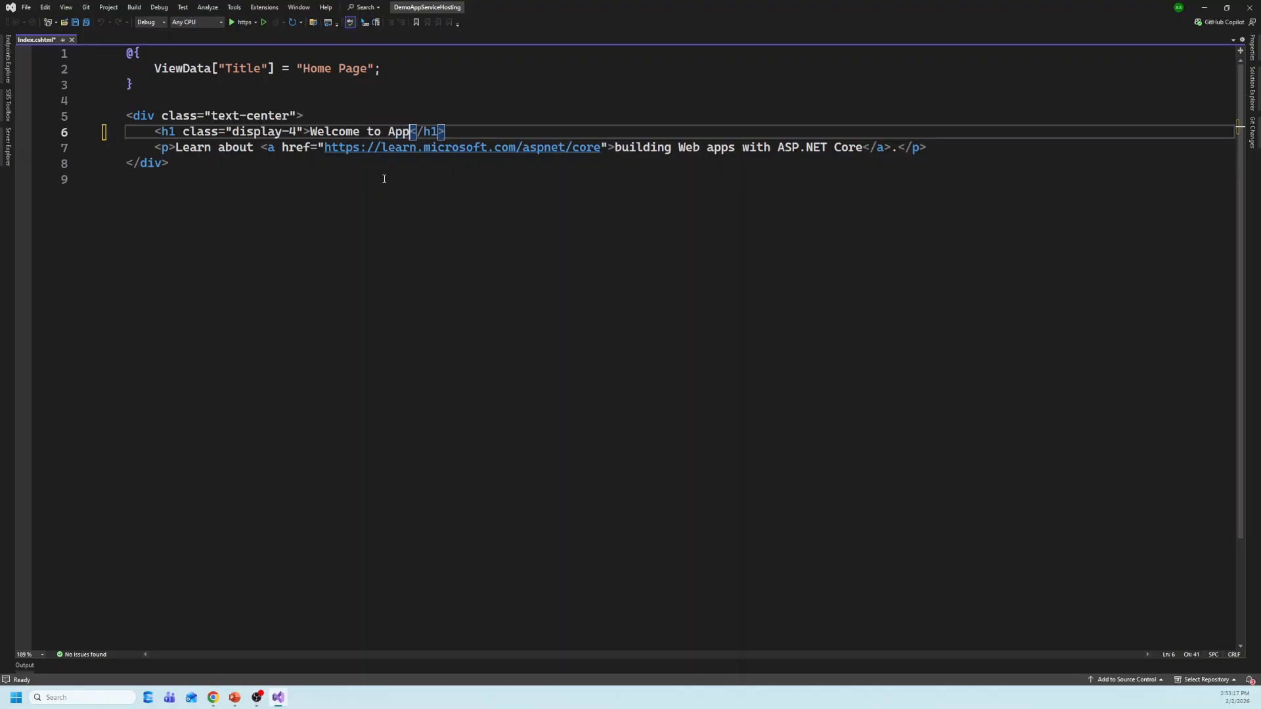
type("ervuce")
key("BackSpace")
key("BackSpace")
key("BackSpace")
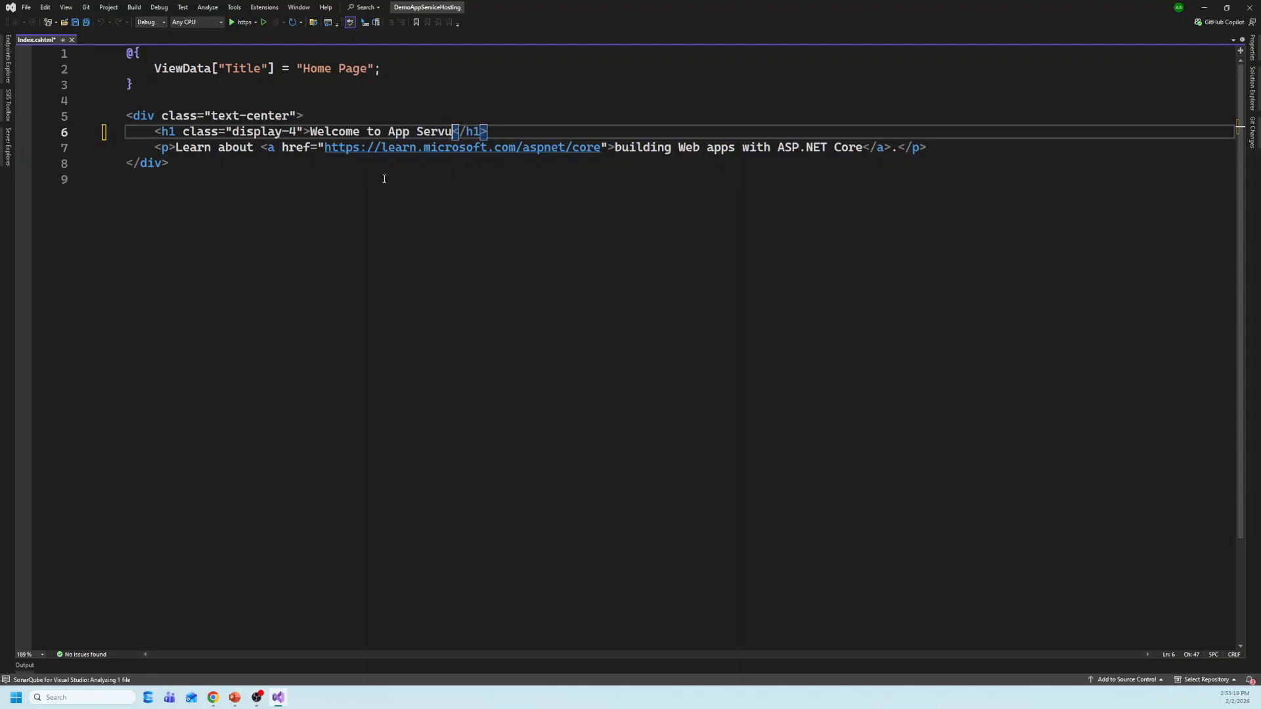
type("ice Demo")
key("ctrl+s")
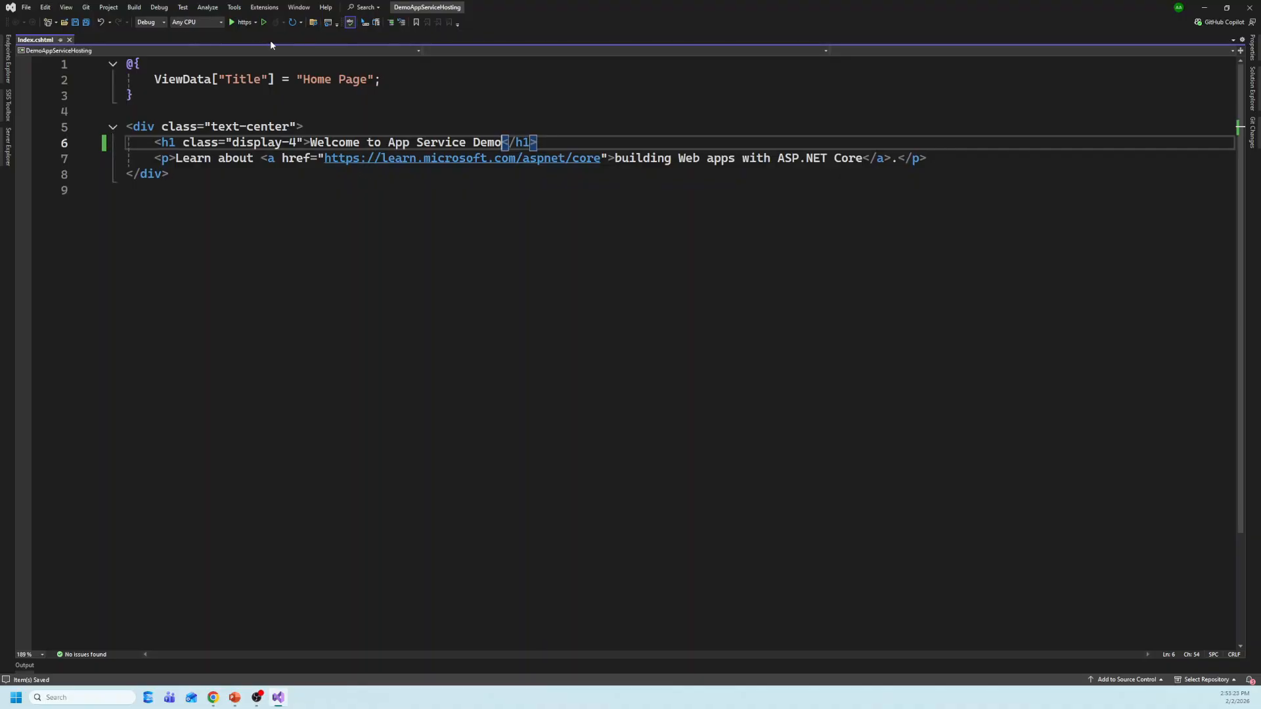
left_click(244, 27)
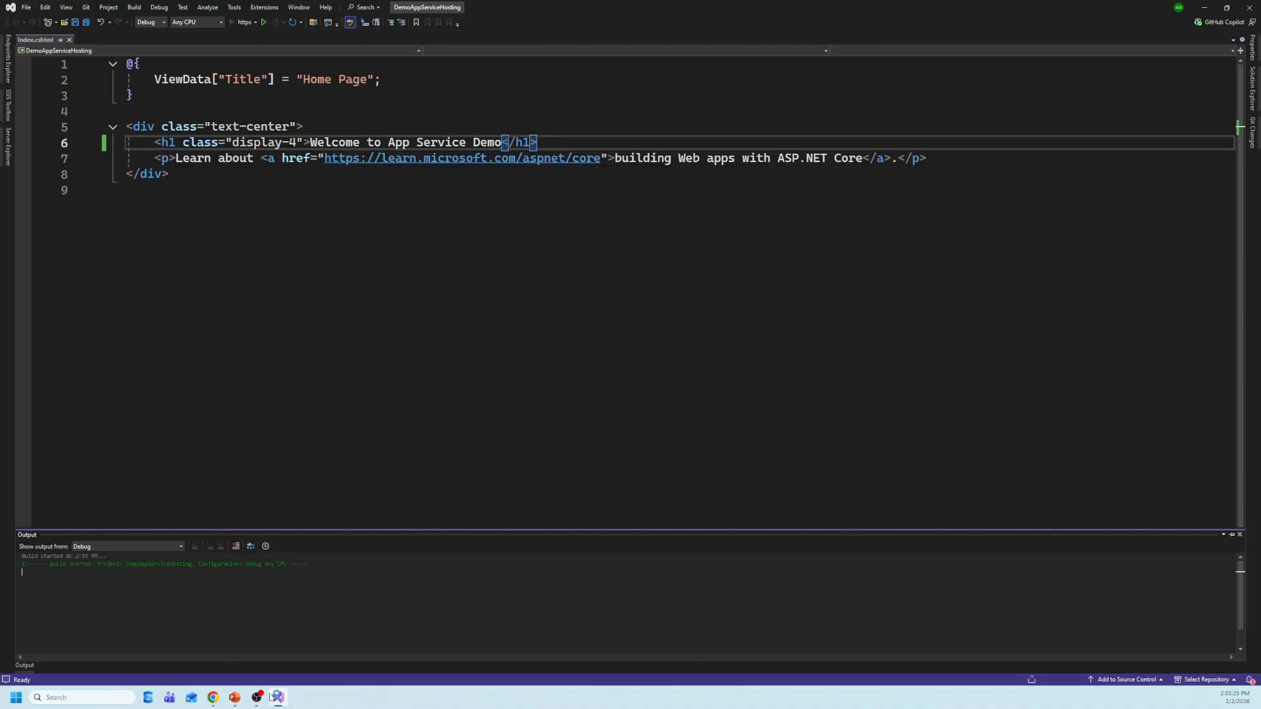
Switch to the Azure portal and examine the web app's Deployment, Settings, Performance, App Service plan and Development Tools options
left_click(213, 698)
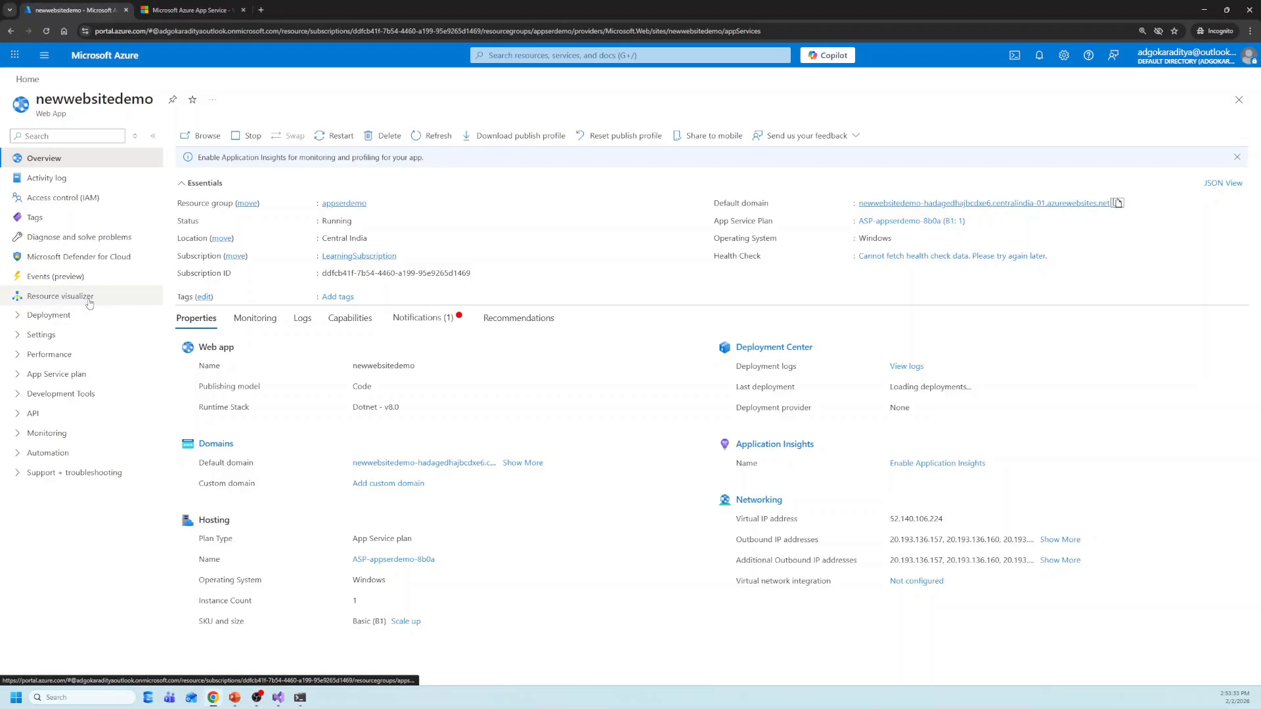
left_click(40, 315)
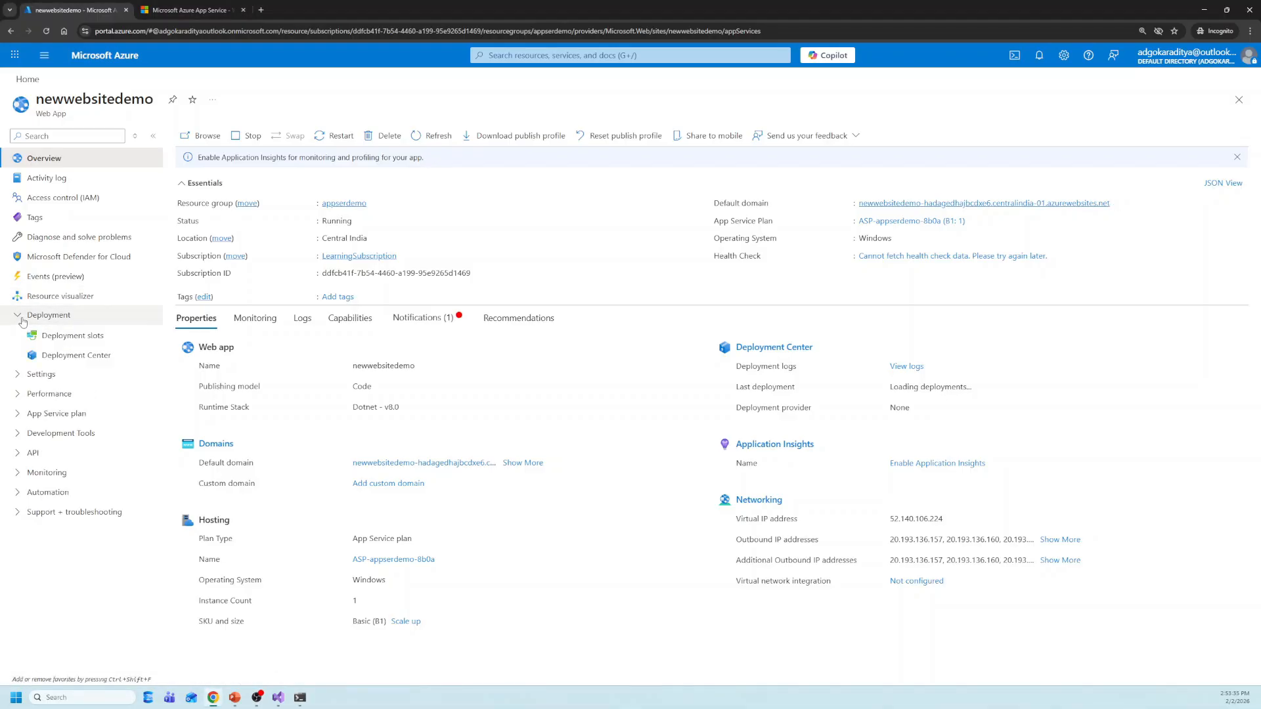
left_click(26, 373)
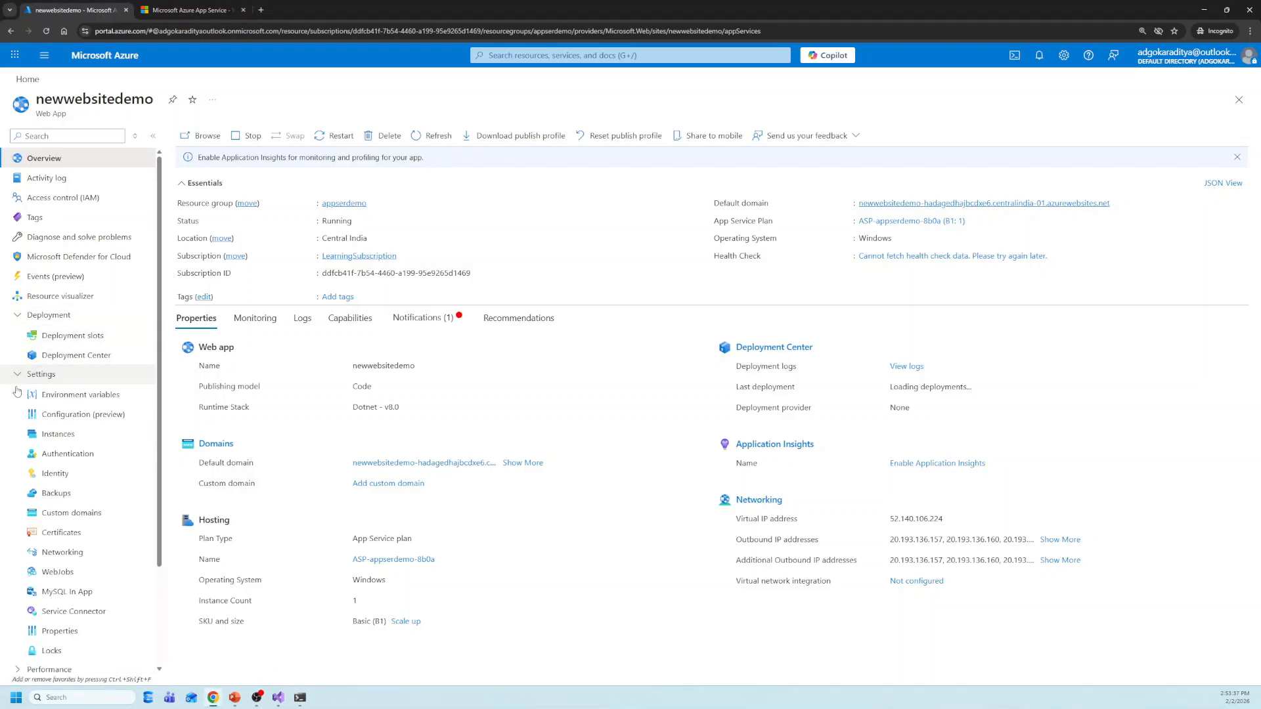
scroll(56, 556, "down", 3)
left_click(17, 547)
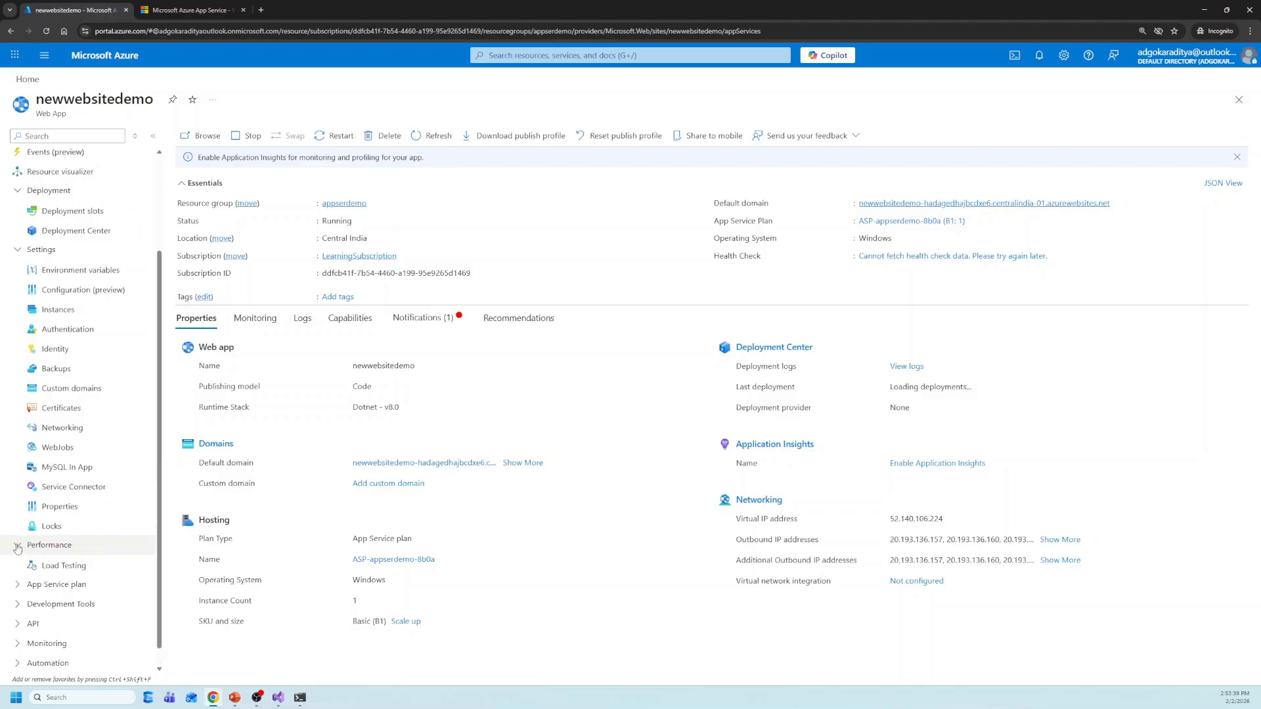
scroll(25, 565, "down", 1)
left_click(17, 577)
scroll(16, 581, "down", 1)
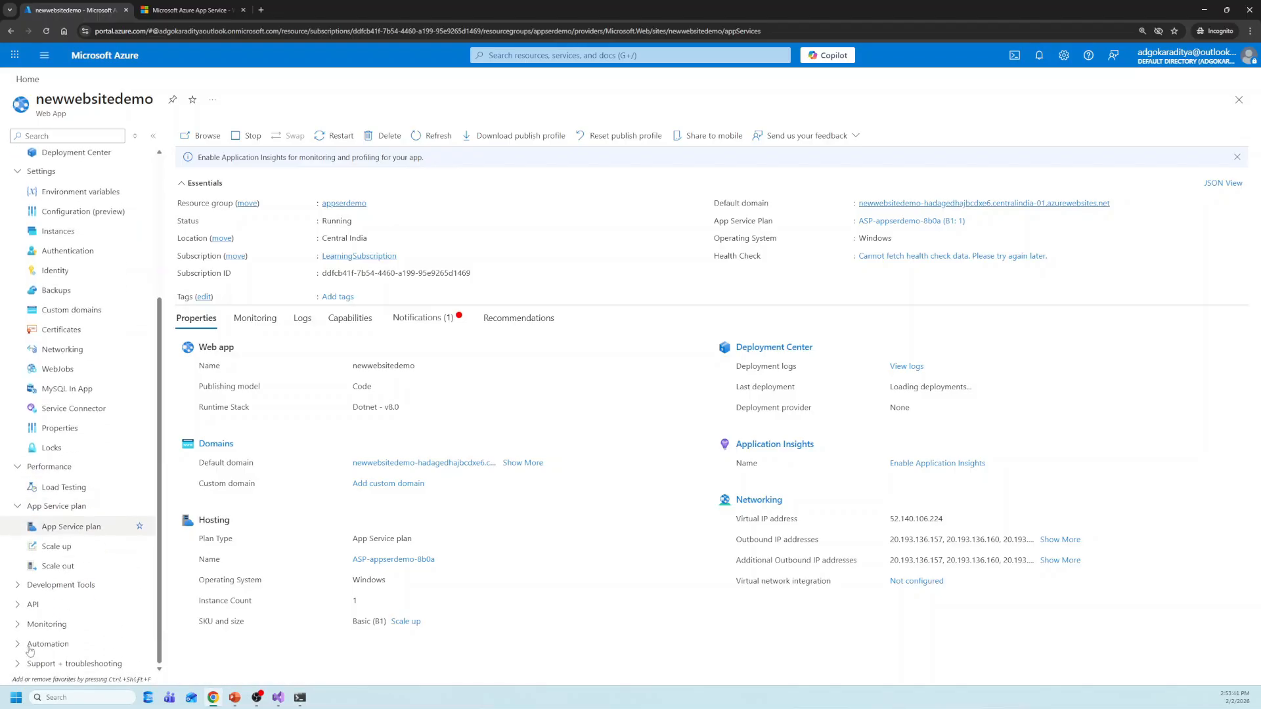
left_click(15, 587)
scroll(15, 558, "down", 2)
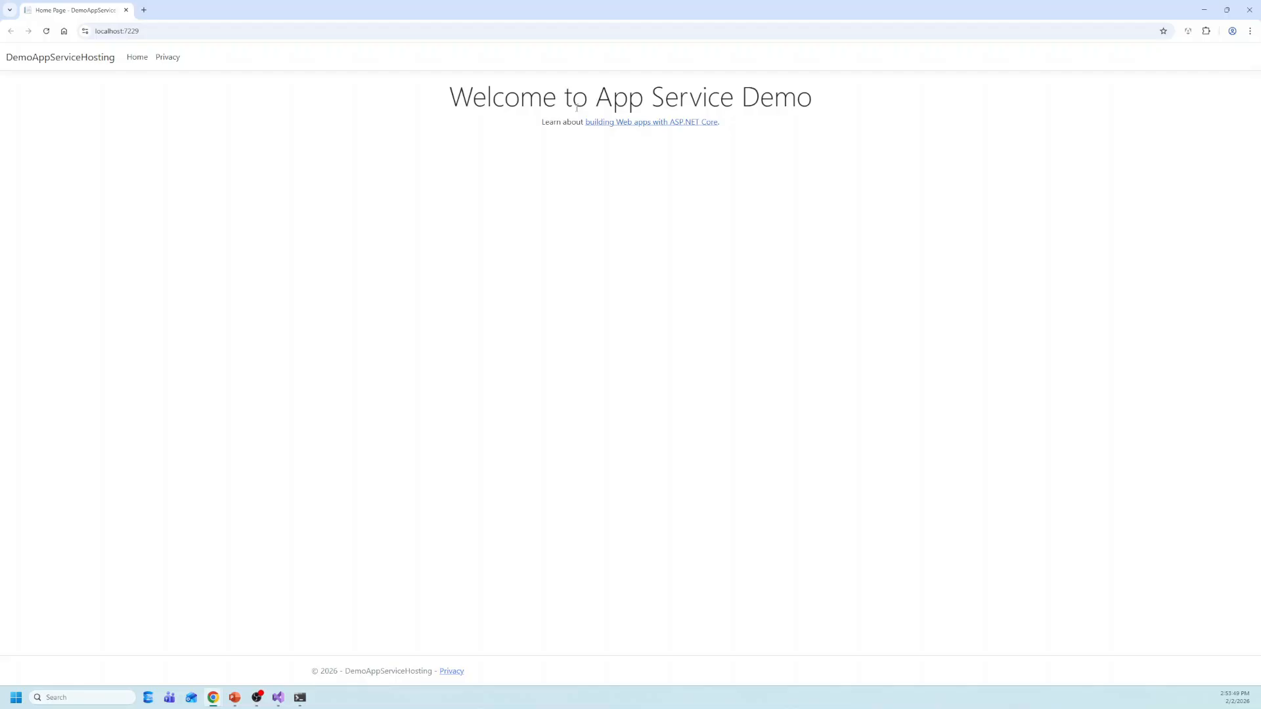
Check the heading on the local home page, minimize that browser window and switch back to Index.cshtml in Visual Studio
triple_click(841, 107)
left_click(904, 144)
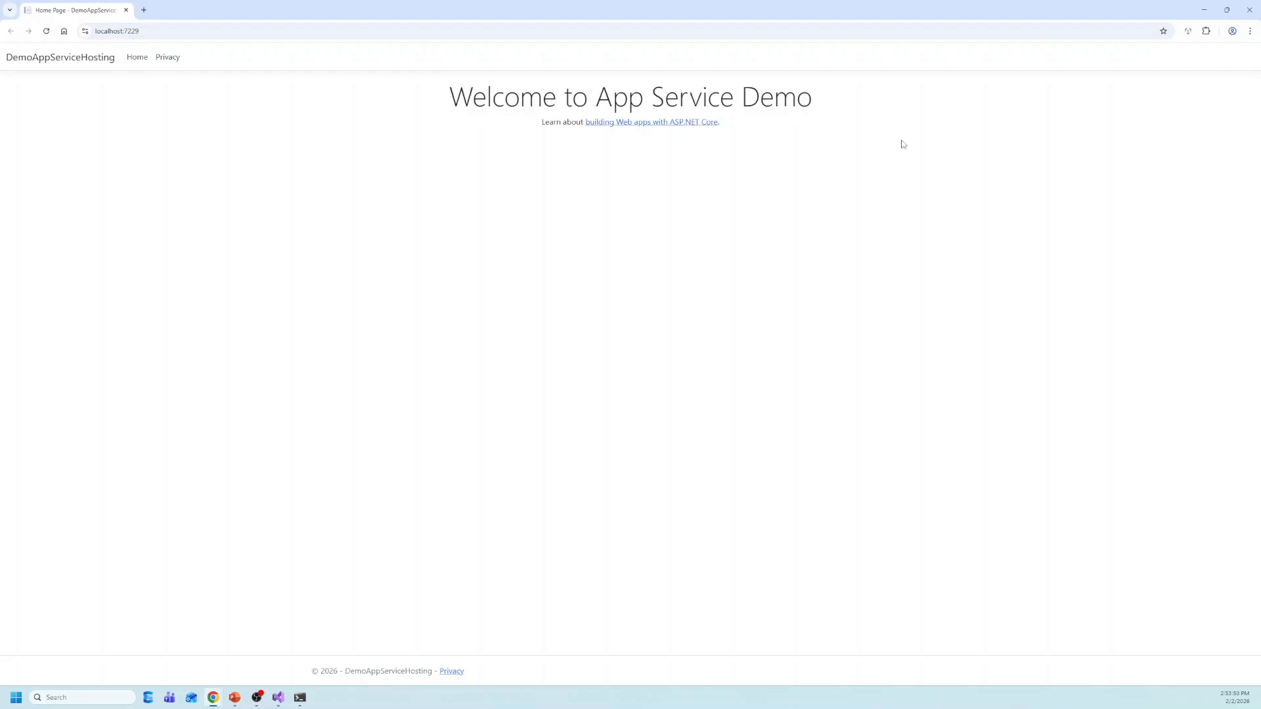
left_click(1205, 10)
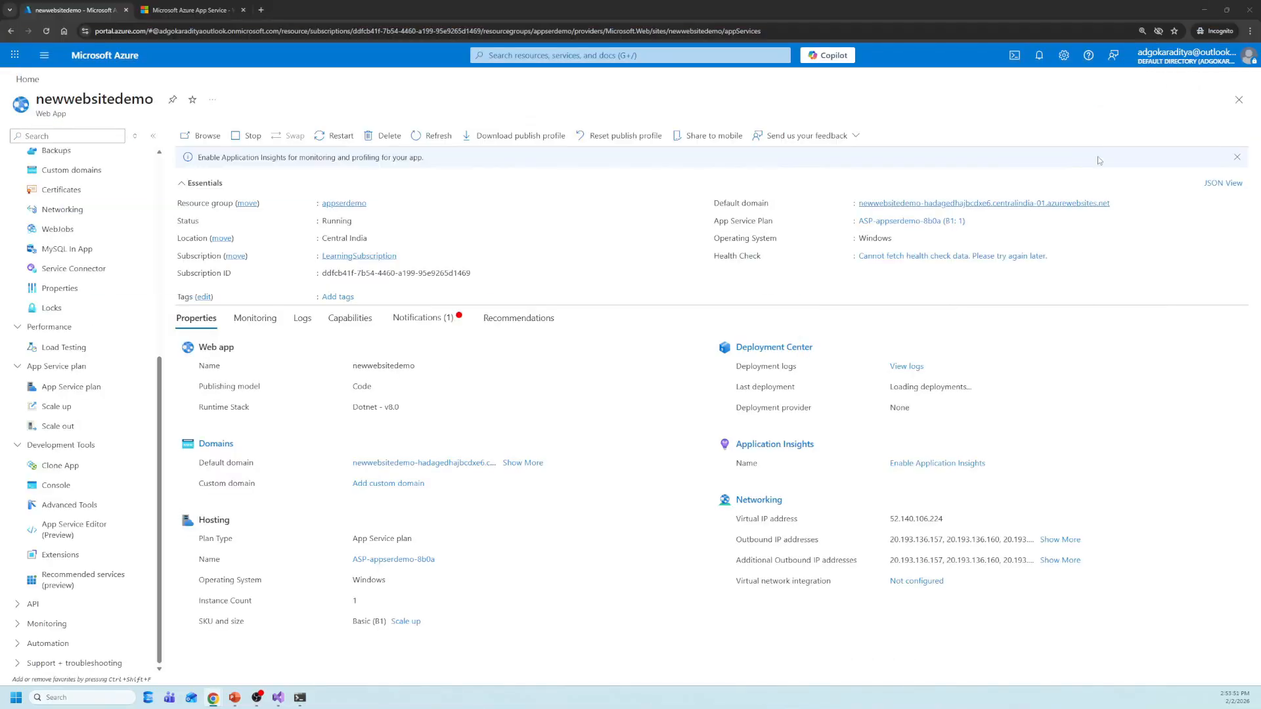
left_click(283, 697)
left_click(576, 206)
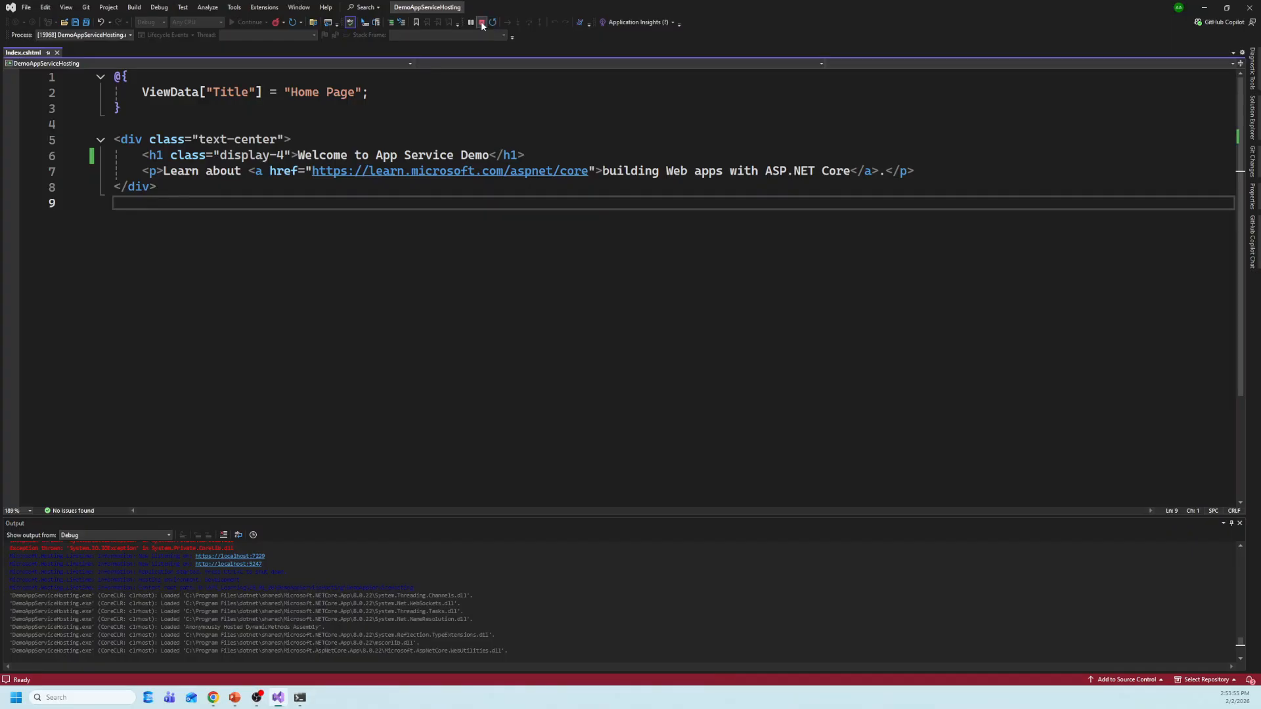
Stop the debugging session and start publishing the DemoAppServiceHosting project
left_click(482, 23)
left_click(1252, 91)
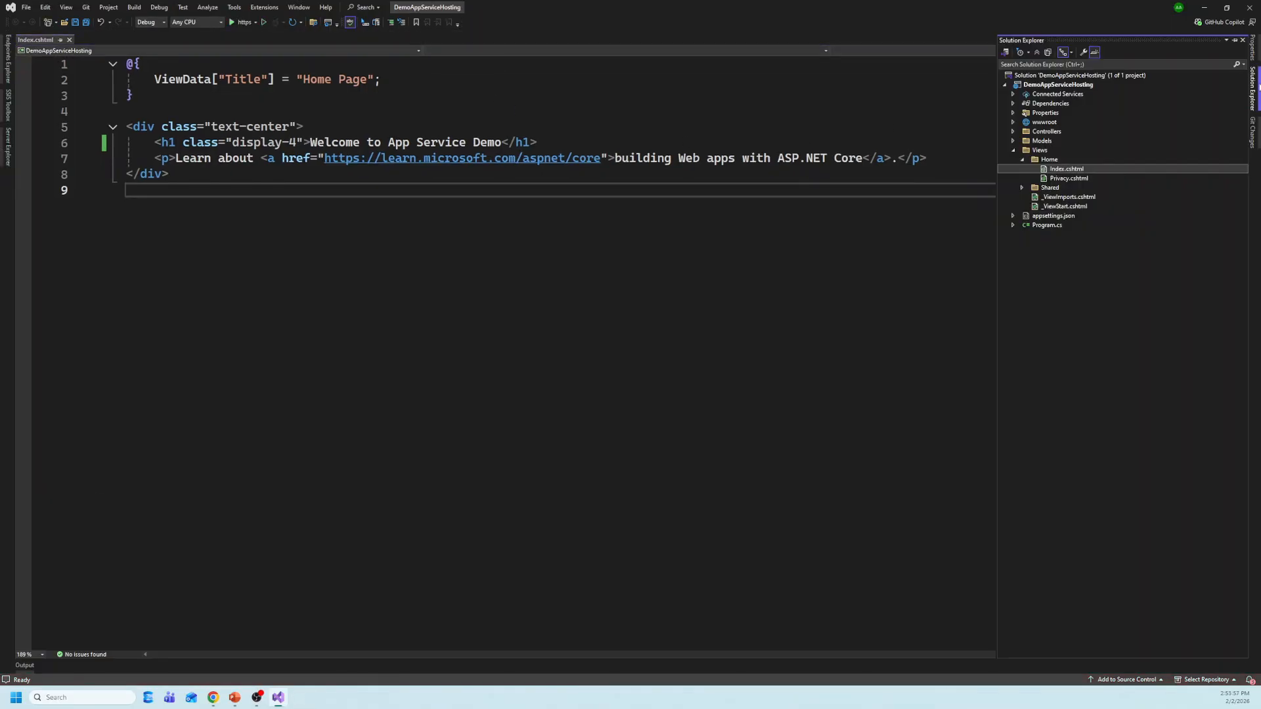
left_click(1067, 88)
right_click(1067, 89)
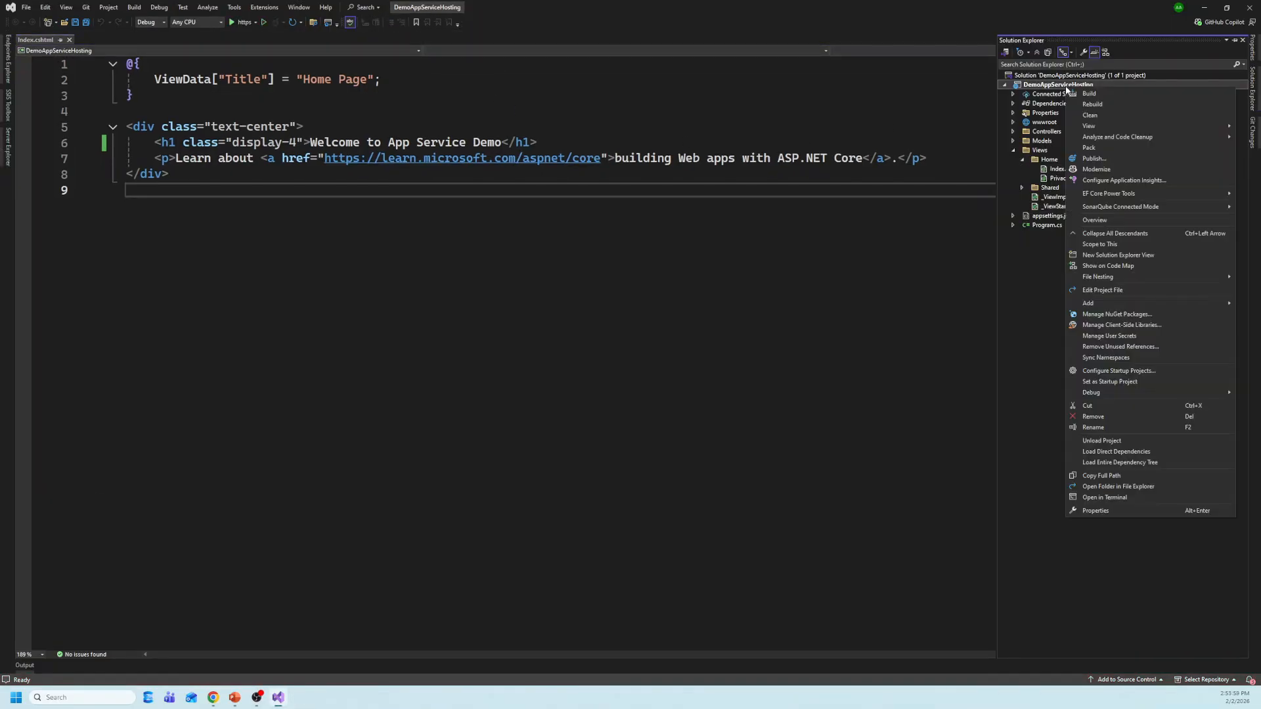
left_click(1101, 158)
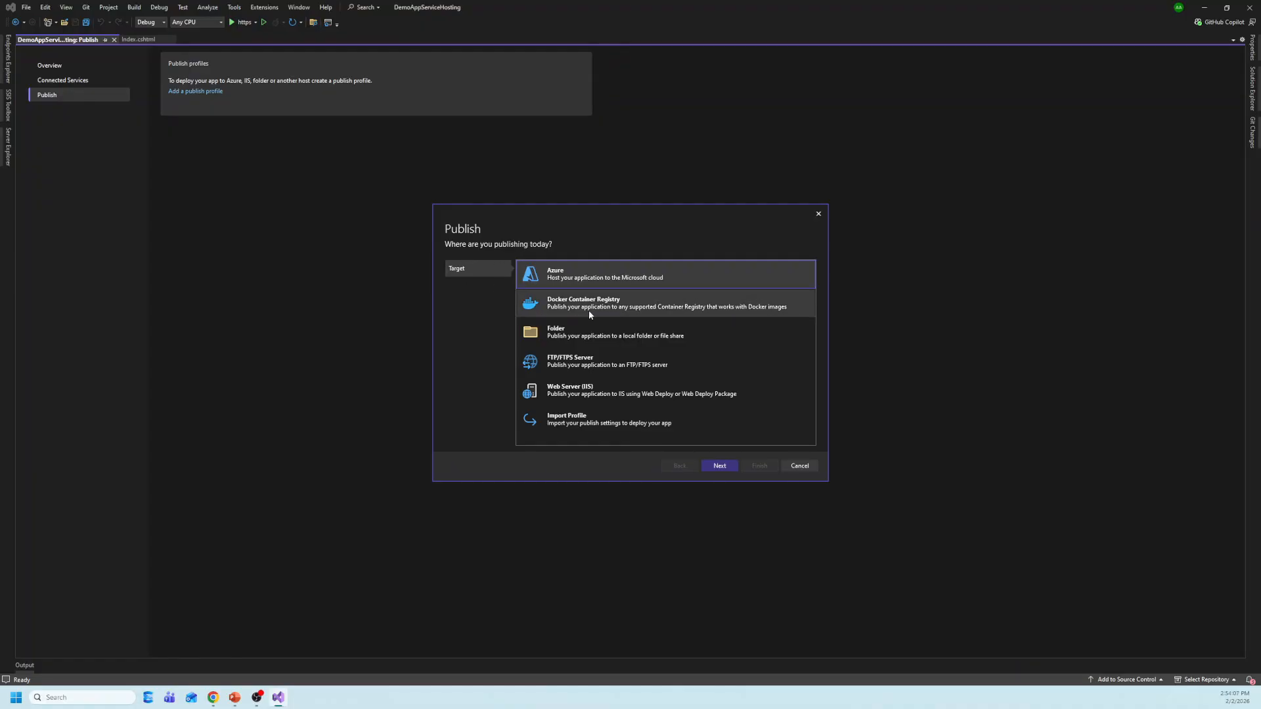
Choose Azure as the publish target and Azure App Service (Windows) as the specific target
left_click(560, 338)
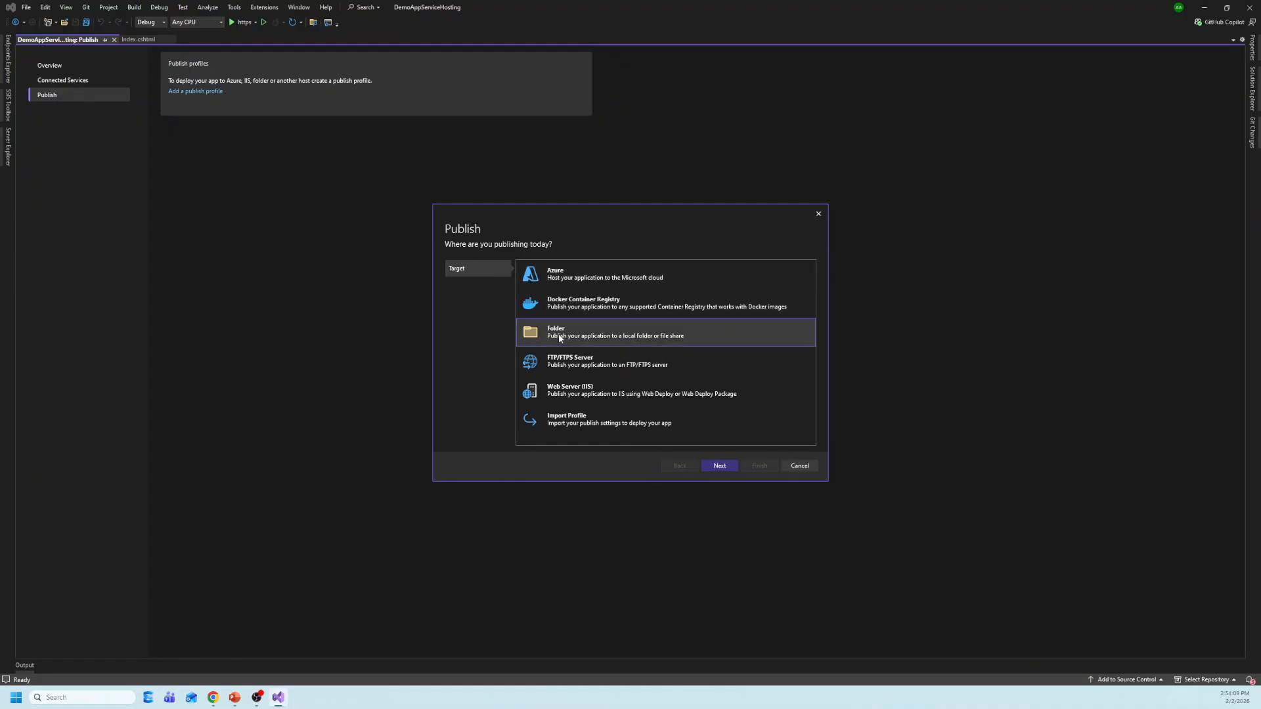
left_click(597, 280)
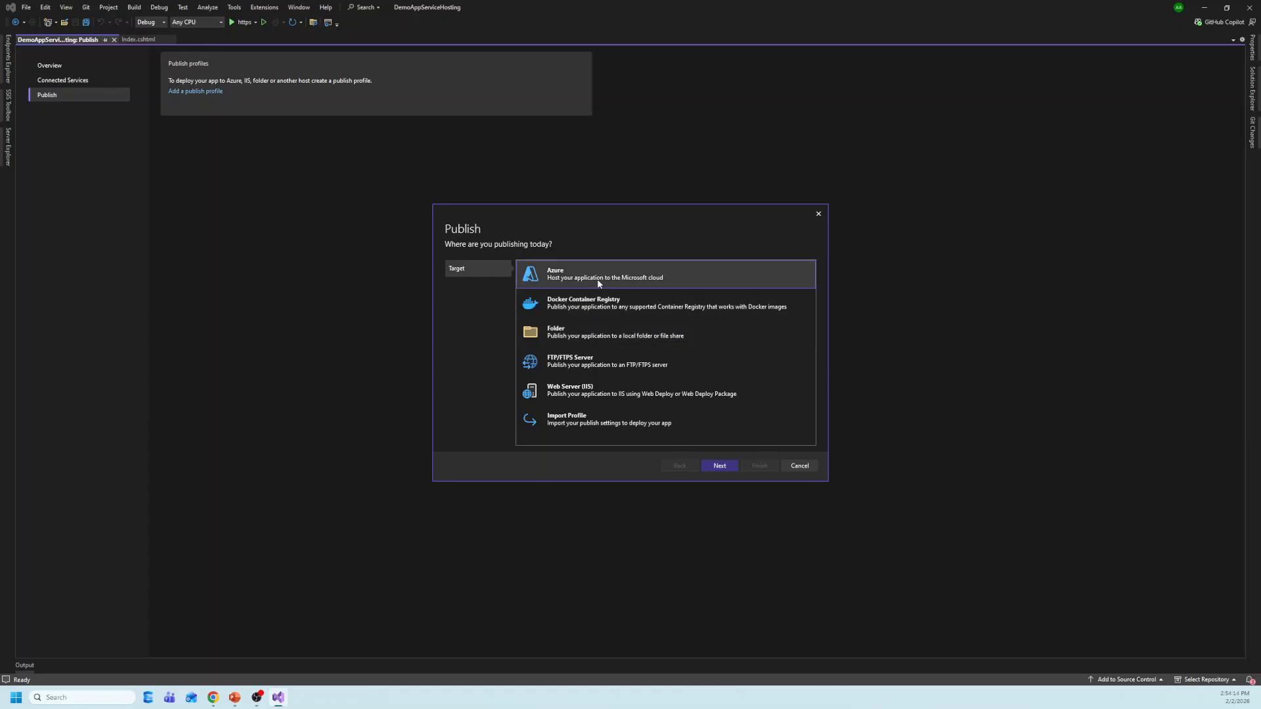
left_click(722, 466)
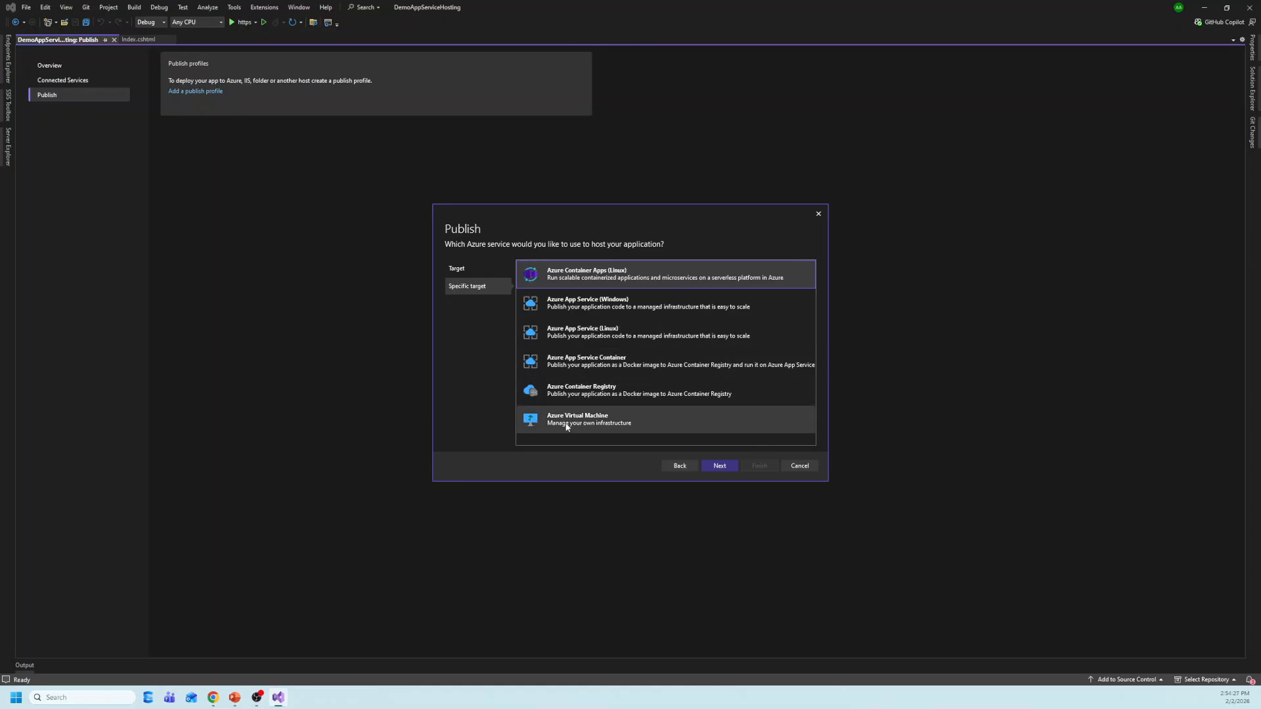
left_click(618, 310)
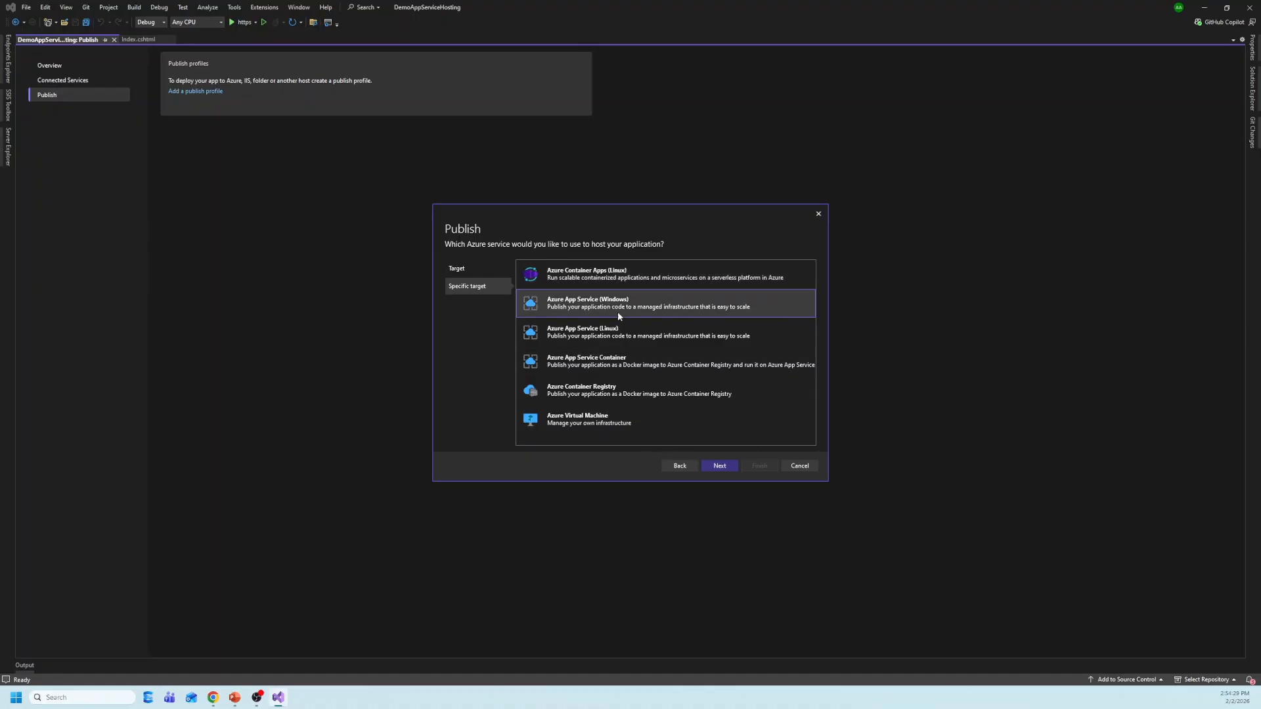
left_click(719, 465)
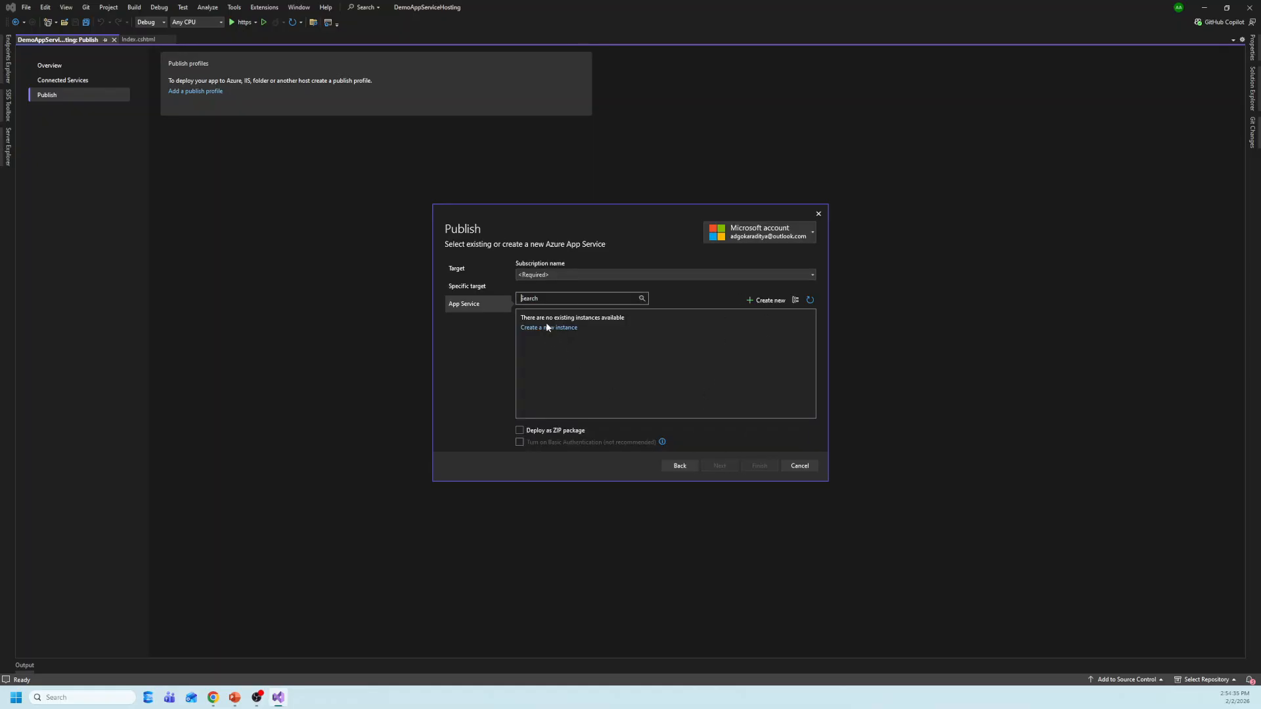
Select the personal Microsoft account and the newwebsitedemo instance under appserdemo, and finish creating the publish profile
left_click(810, 235)
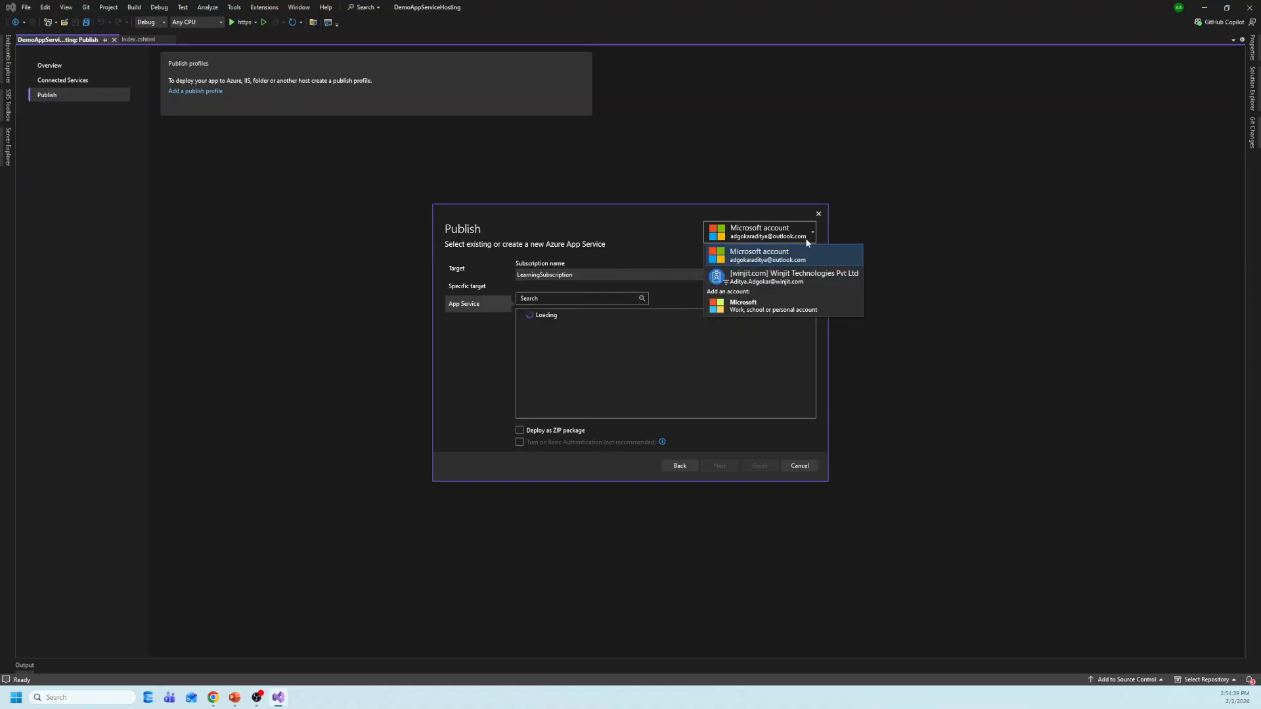
left_click(786, 252)
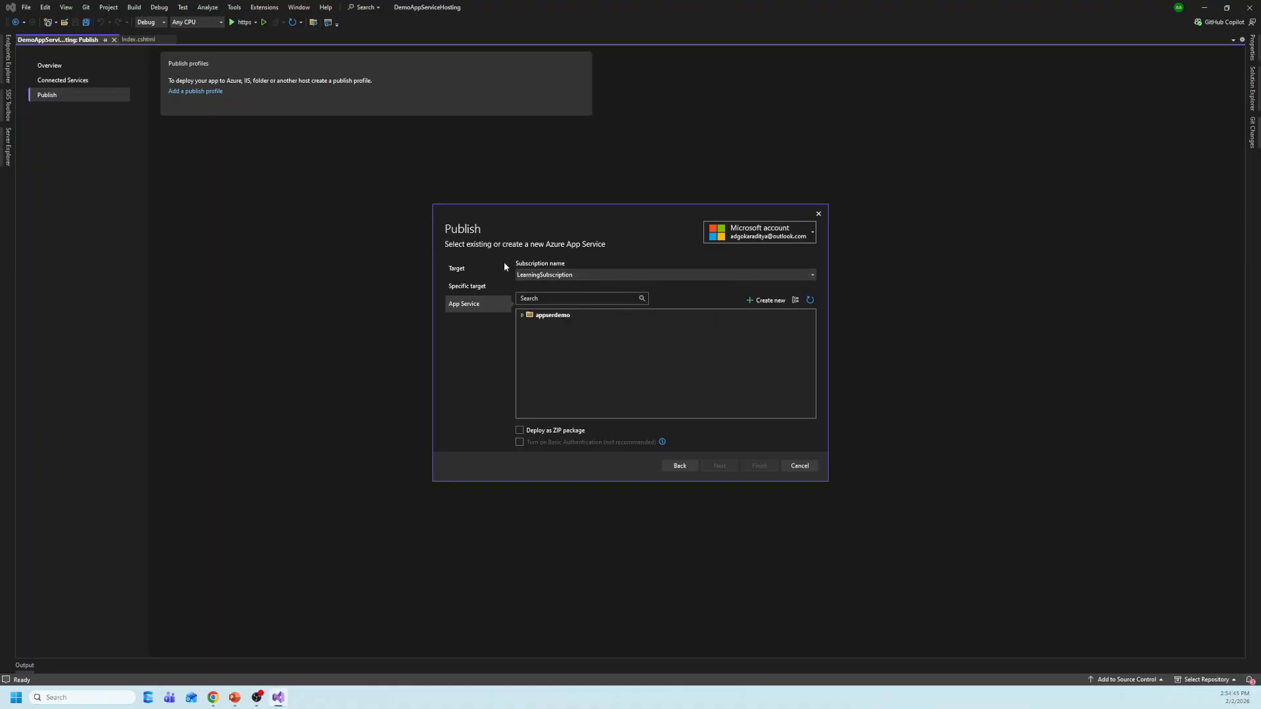
left_click(522, 316)
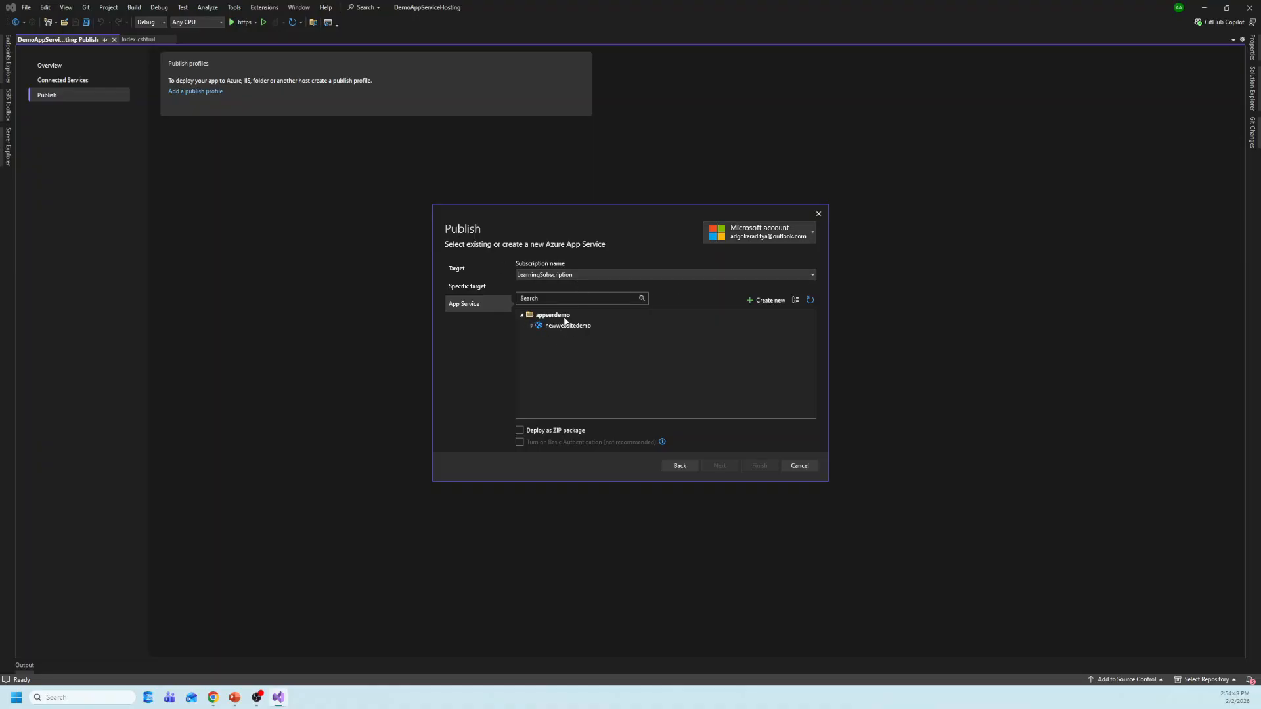
left_click(531, 326)
left_click(540, 336)
left_click(576, 326)
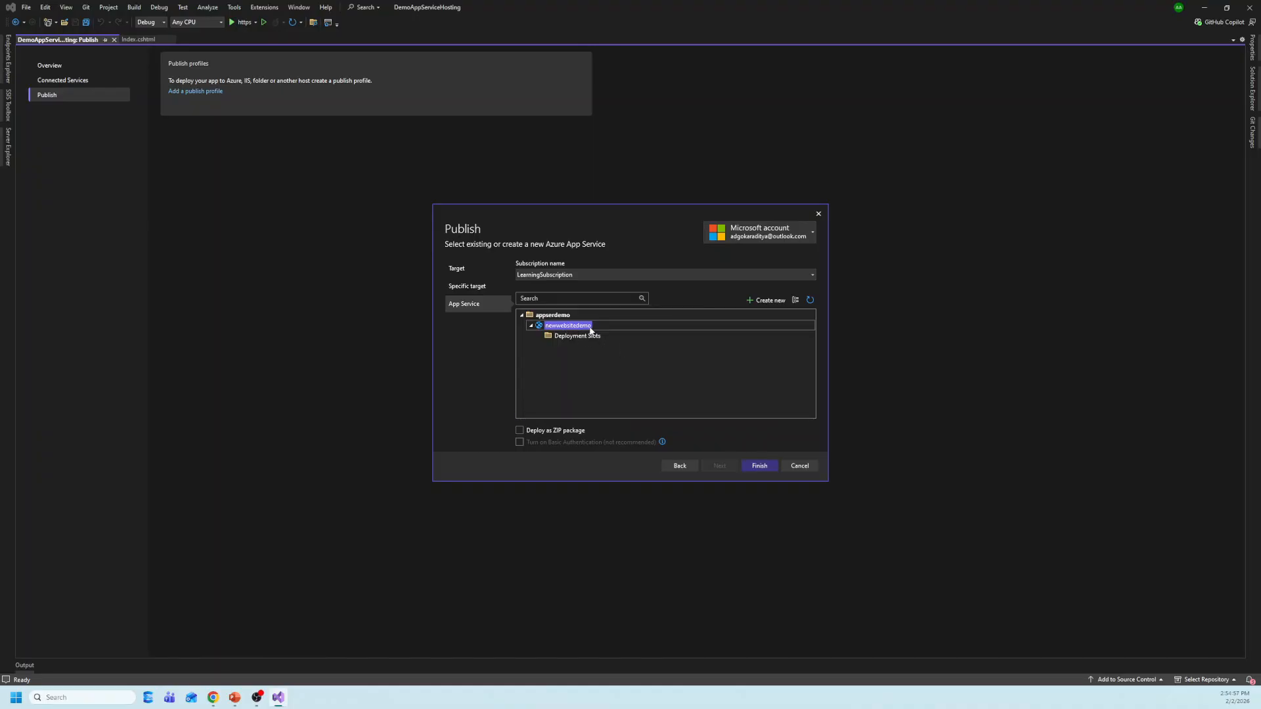
left_click(766, 467)
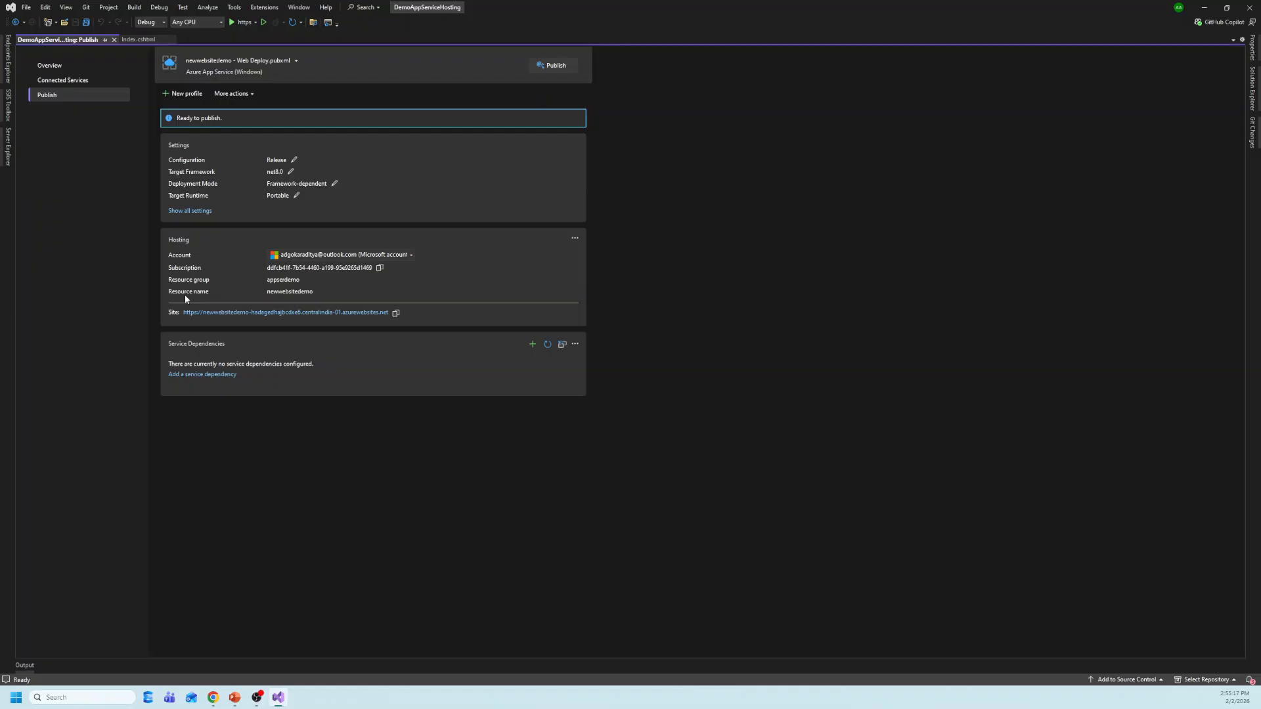
Try to publish the project to newwebsitedemo and show the build output in an enlarged pane
left_click(556, 66)
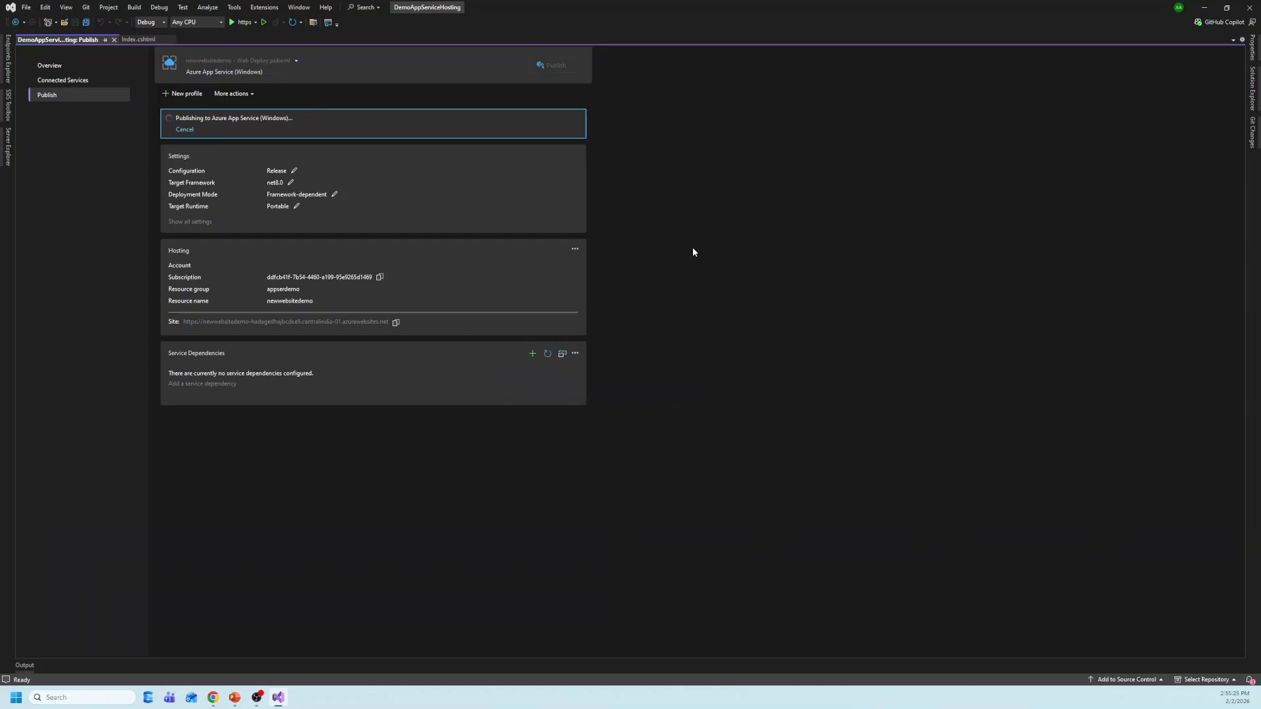
left_click(25, 665)
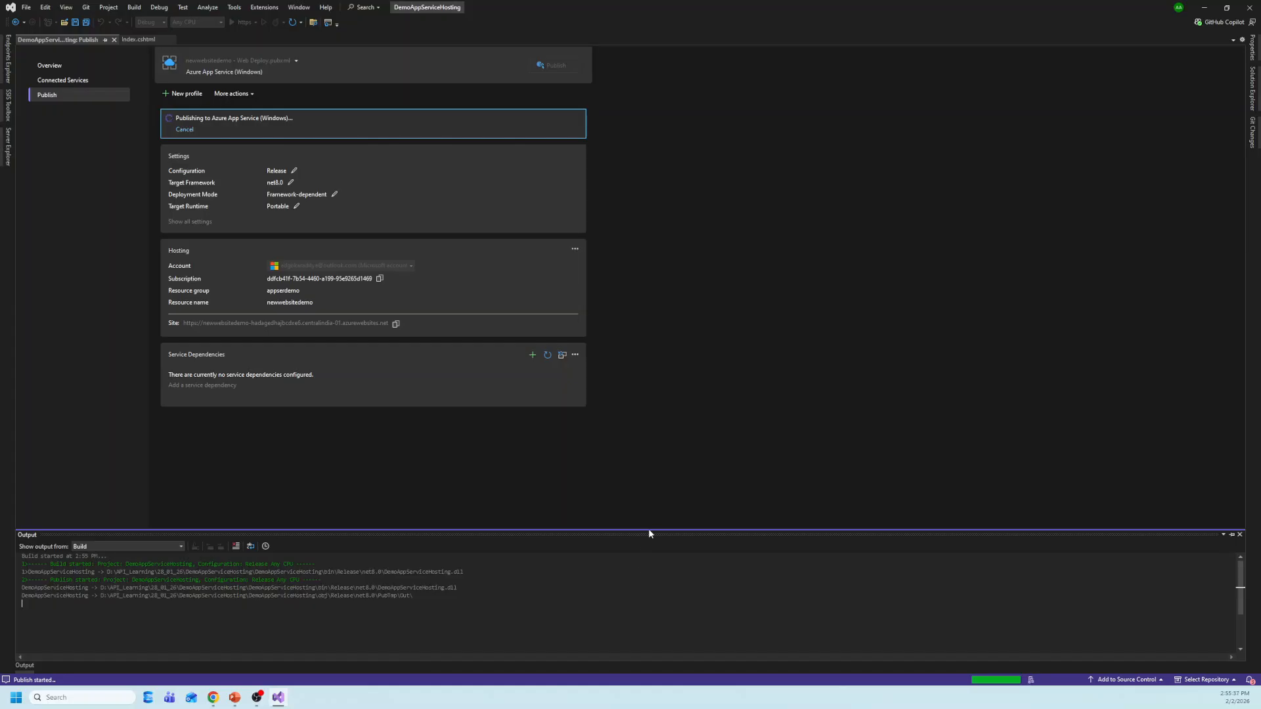
left_click_drag(649, 532, 656, 374)
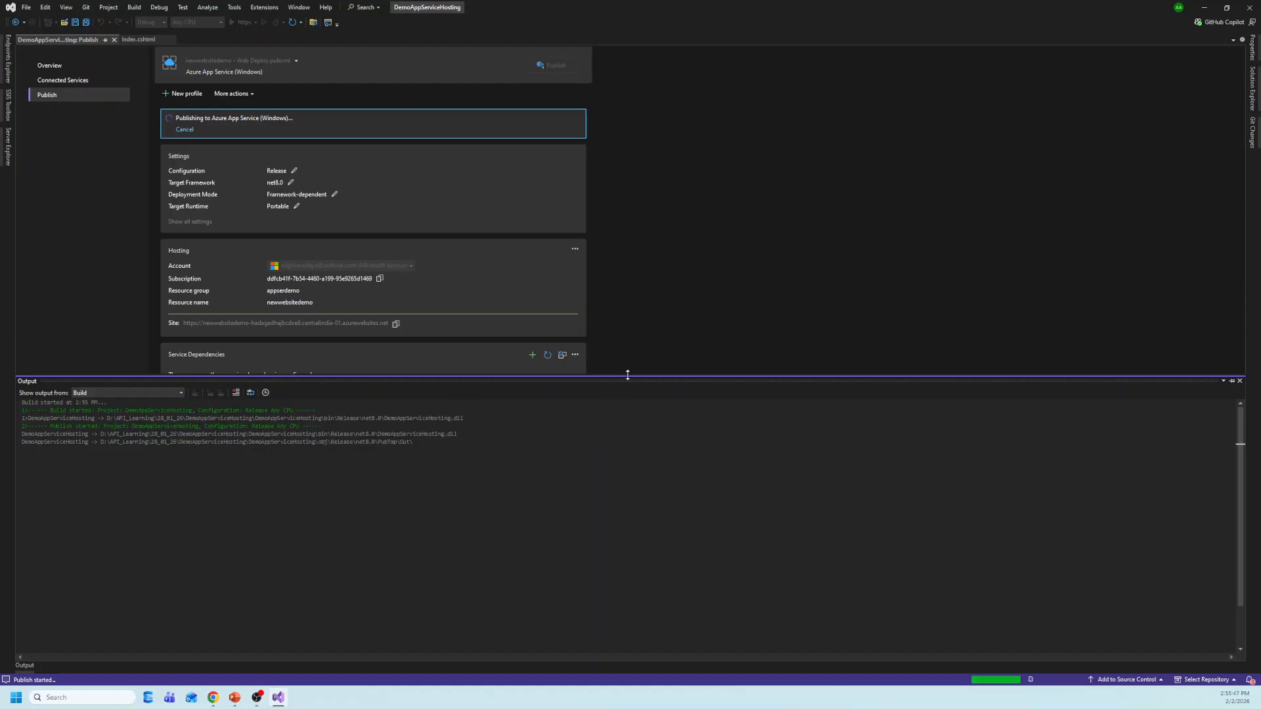
left_click_drag(628, 375, 622, 420)
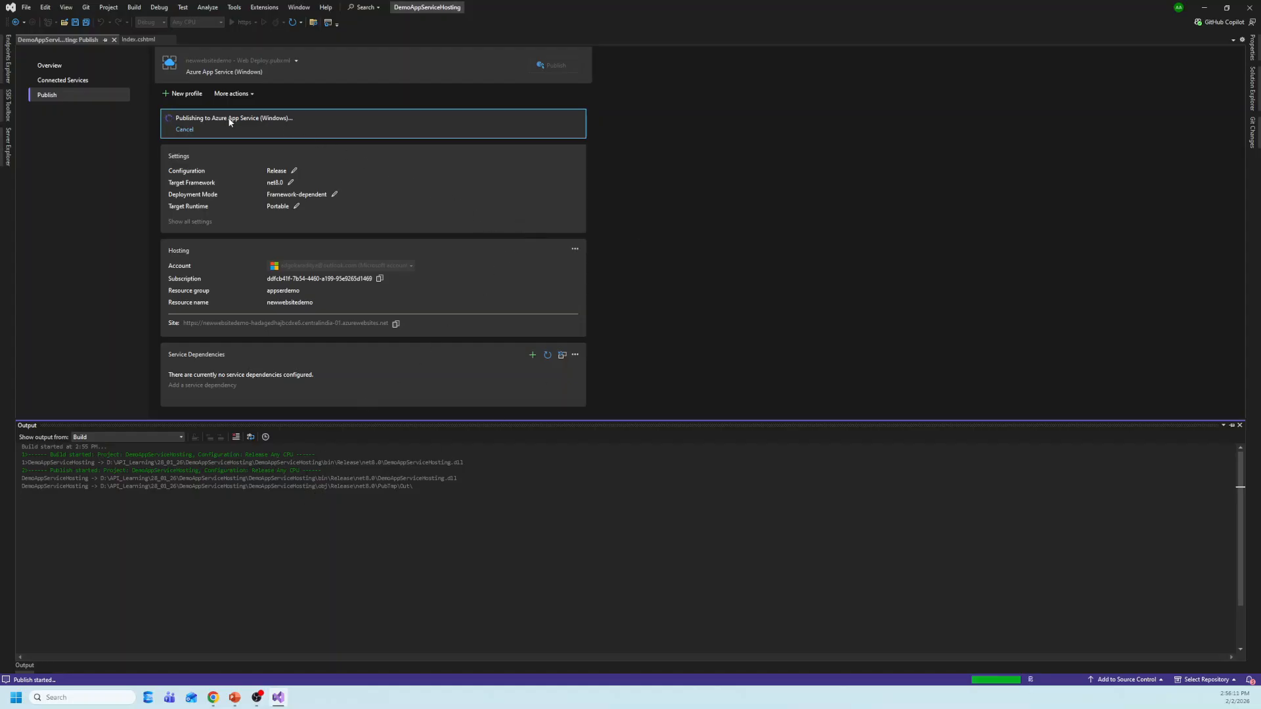
Switch to the Azure portal, check the web app's notifications and properties, and return to Visual Studio
left_click(217, 697)
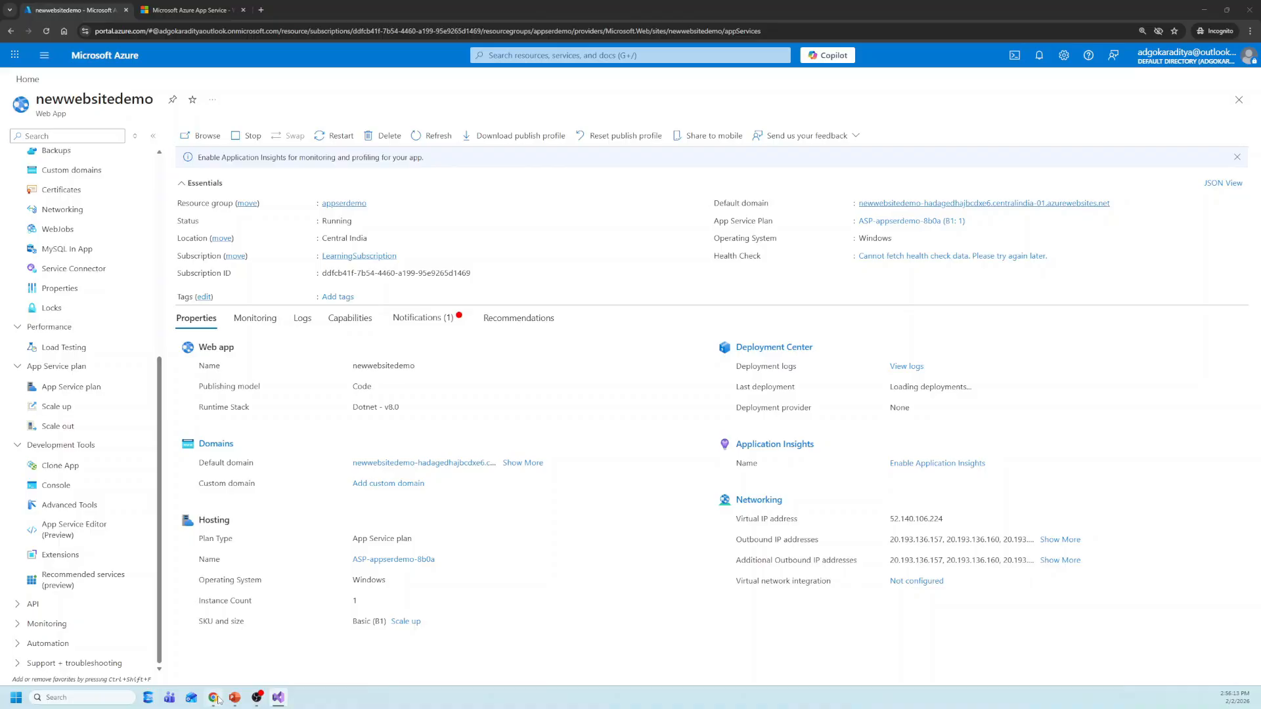
left_click(427, 322)
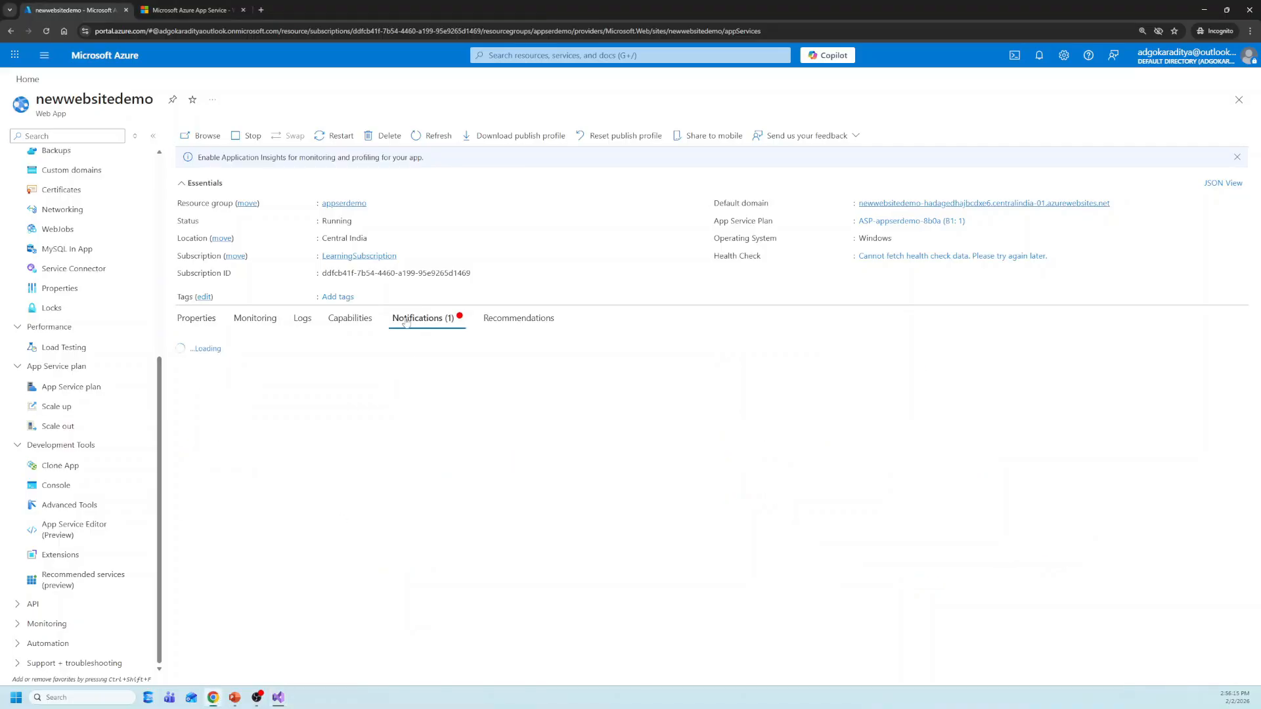
left_click(198, 321)
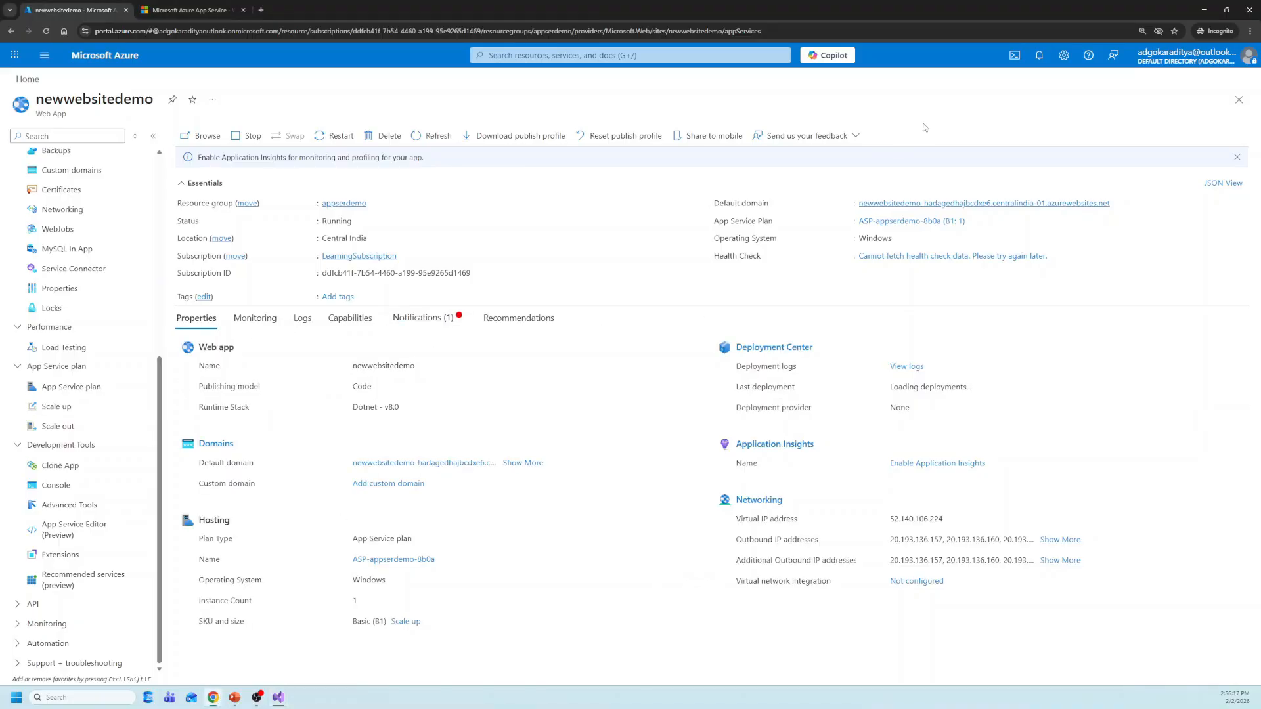
left_click(1200, 14)
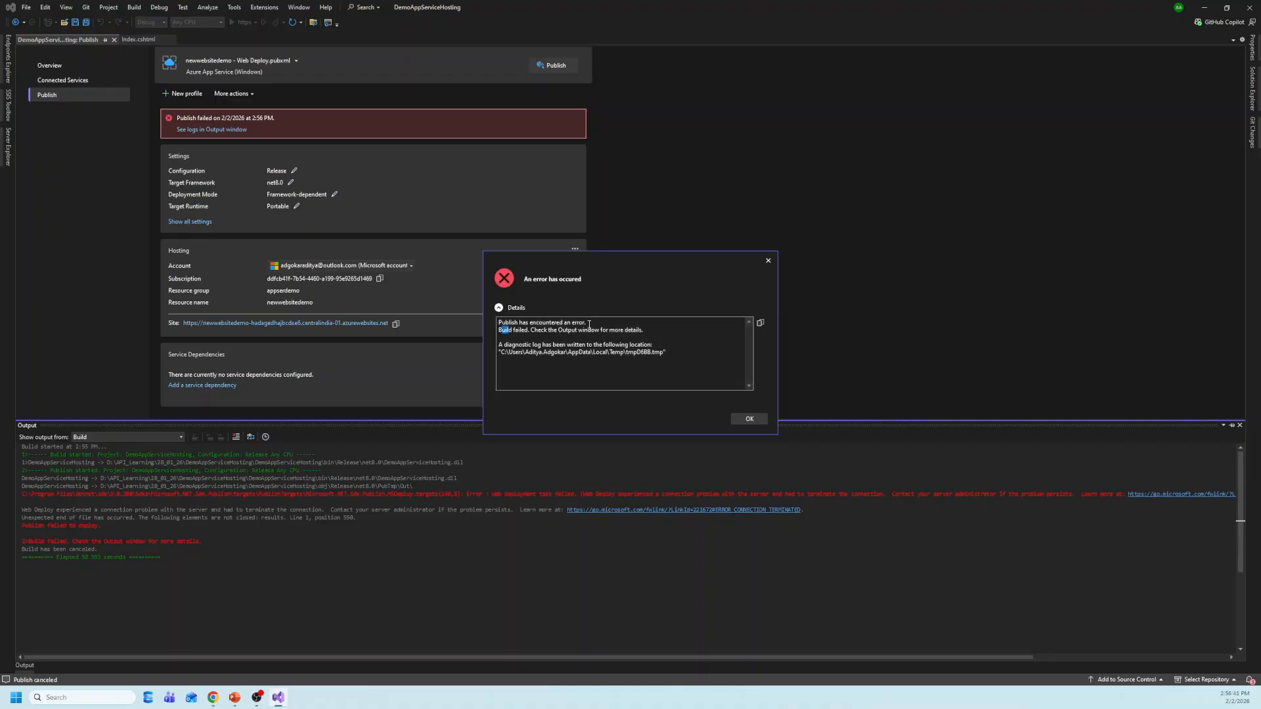
Read the publish error details, dismiss the error dialog and examine the Web Deploy error lines in the build output
left_click_drag(501, 331, 662, 333)
left_click_drag(502, 353, 683, 353)
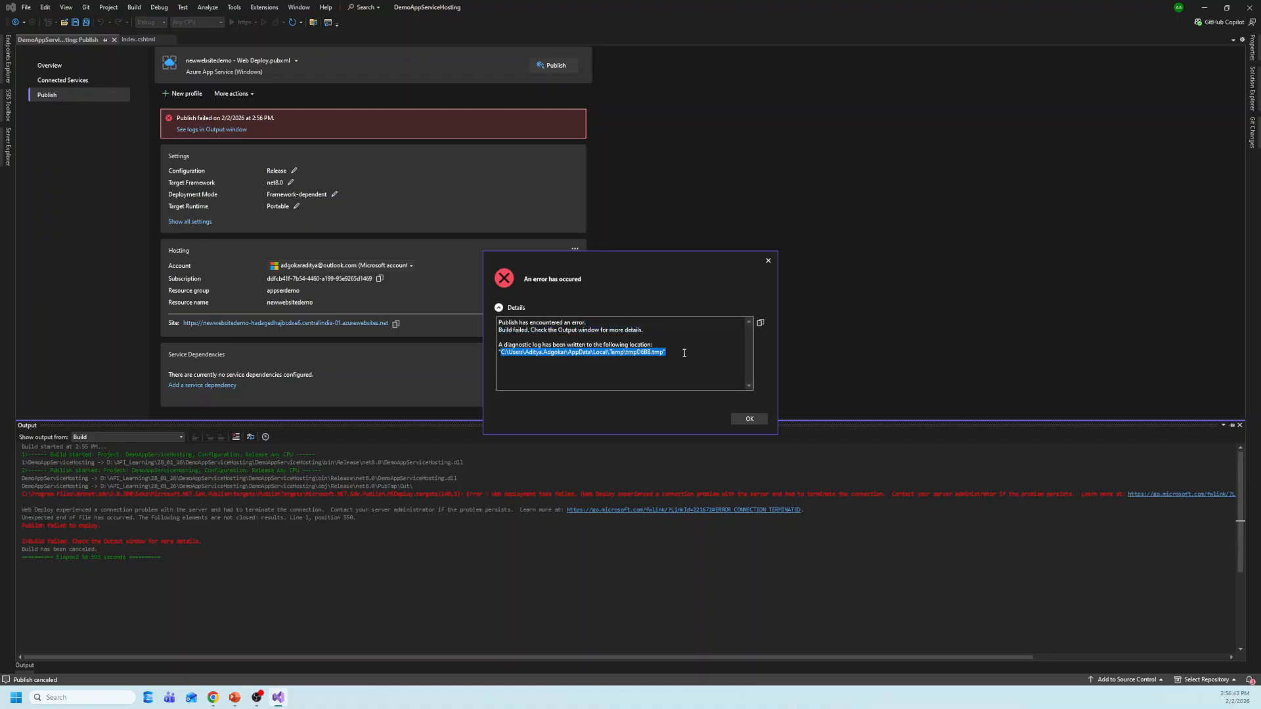
left_click(749, 419)
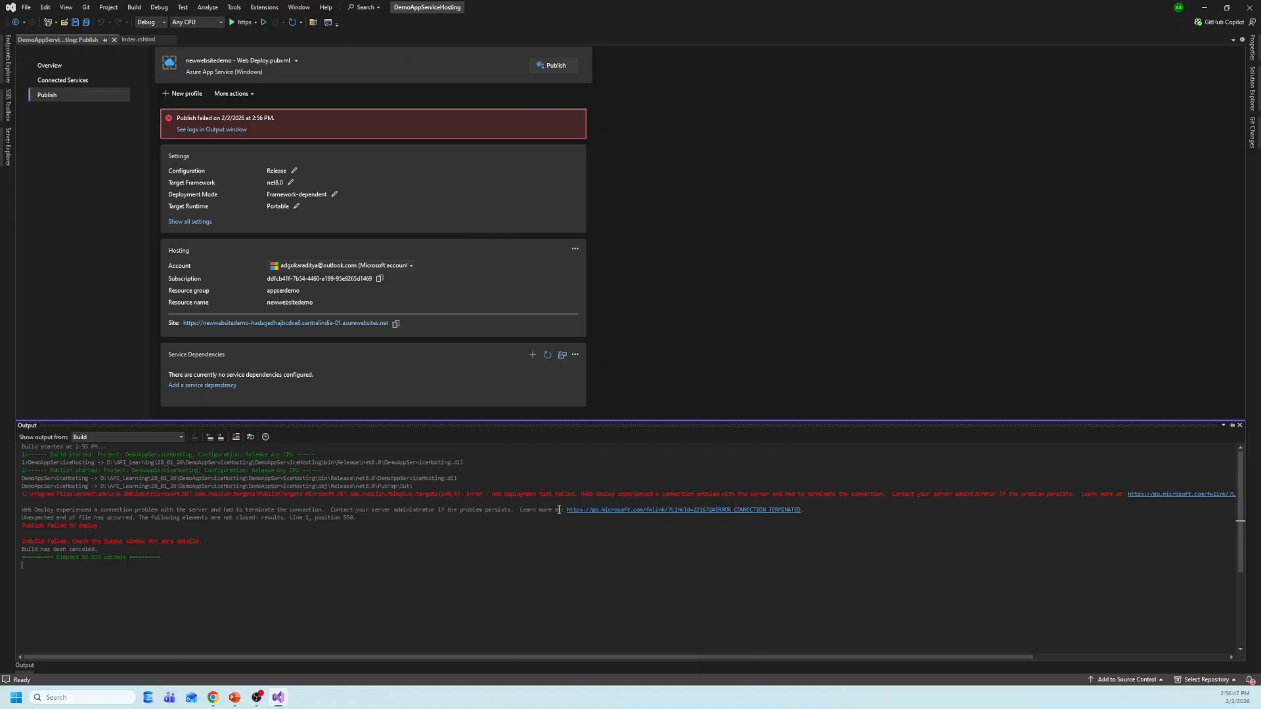
left_click_drag(493, 494, 822, 493)
left_click(827, 503)
left_click_drag(900, 494, 1107, 494)
left_click(828, 542)
left_click_drag(23, 528, 132, 528)
left_click(245, 532)
Switch to the Azure portal and enable SCM and FTP Basic Auth Publishing Credentials in the web app's general configuration settings, applying the changes
left_click(213, 697)
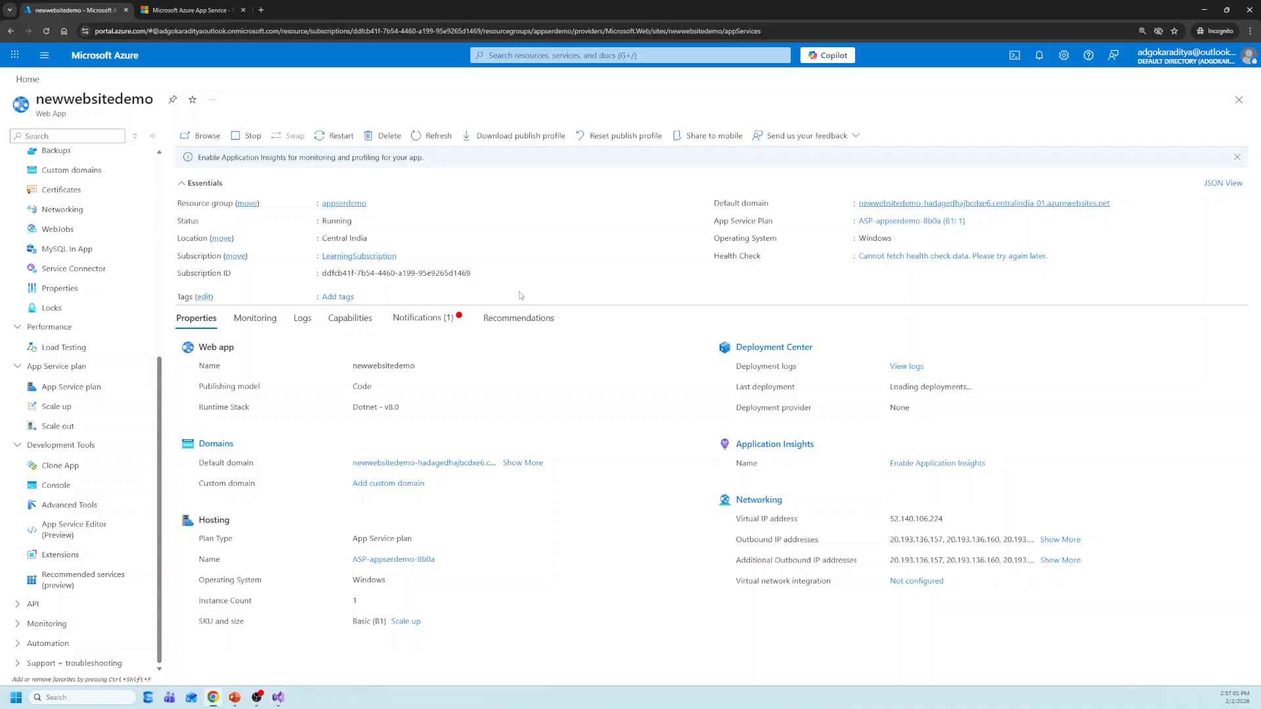
scroll(146, 324, "up", 5)
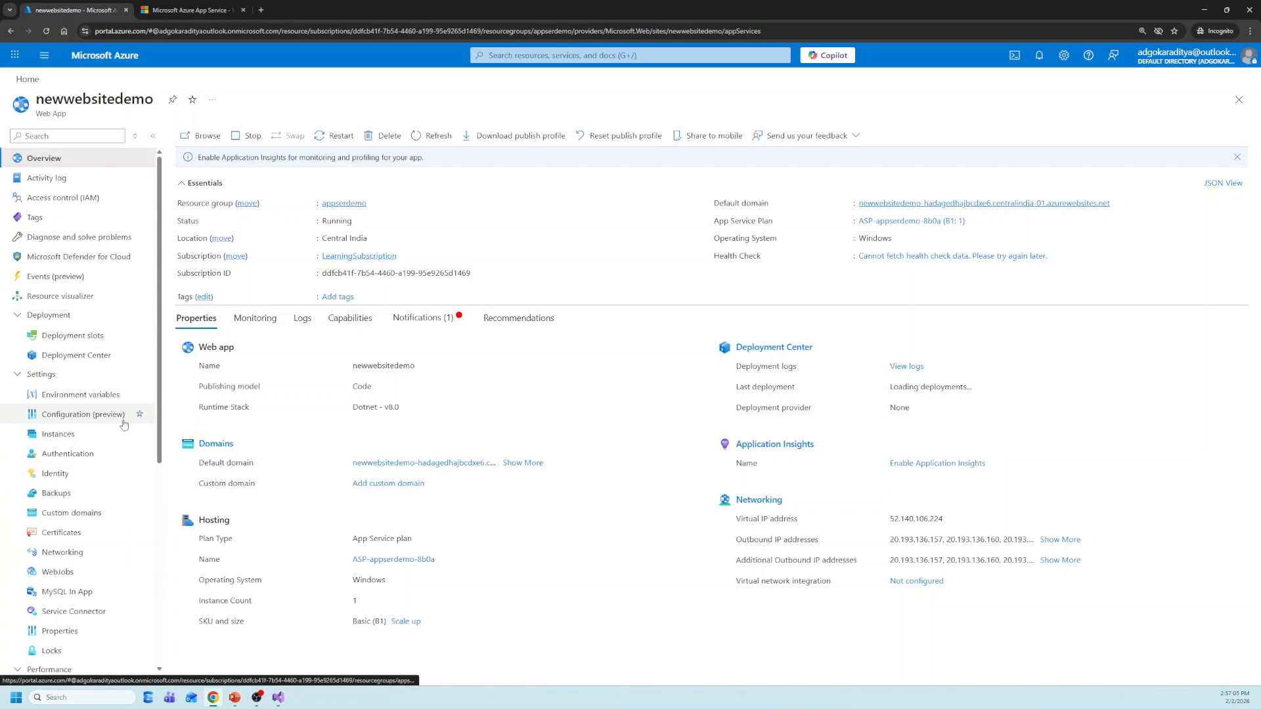
scroll(77, 297, "down", 1)
scroll(77, 297, "up", 1)
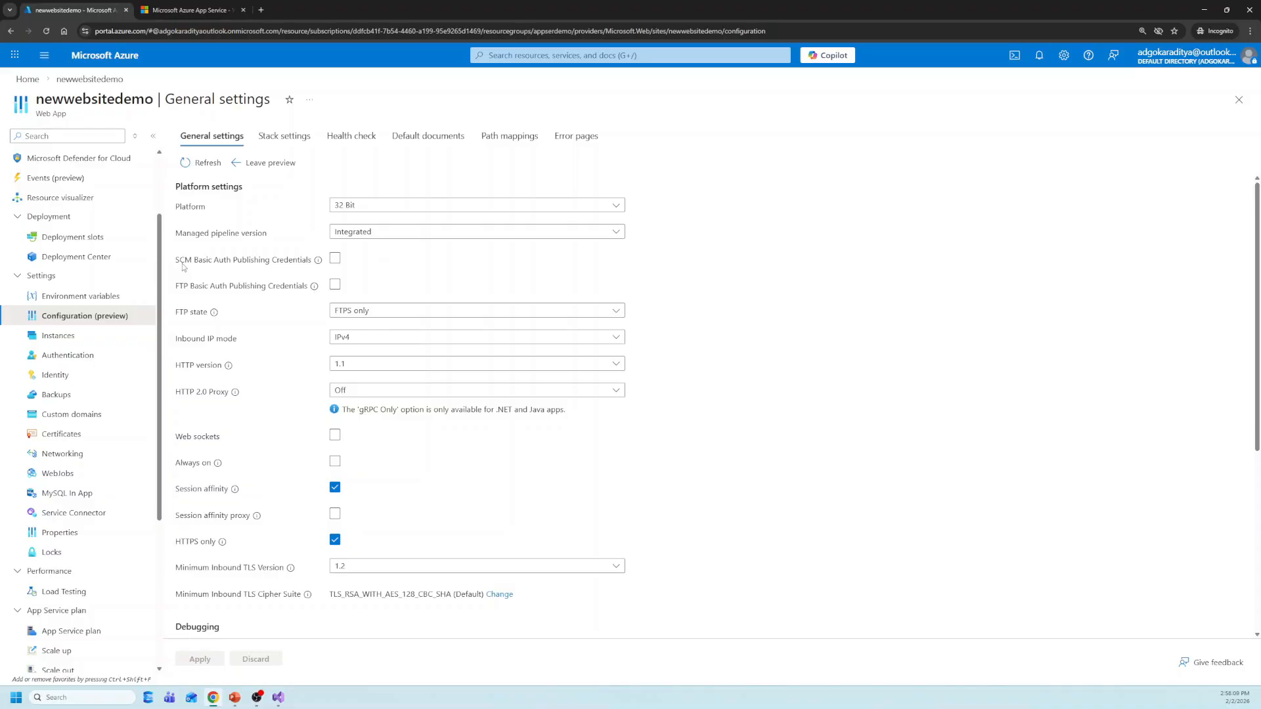
left_click(335, 259)
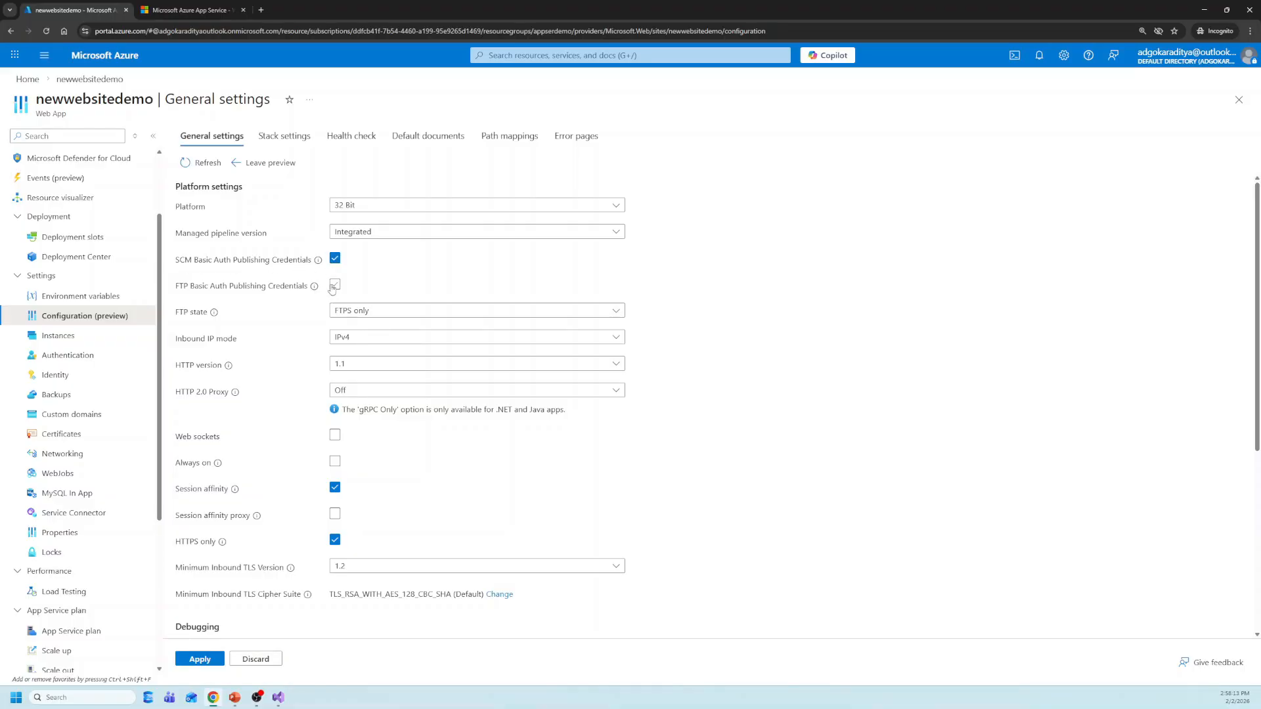
left_click(334, 287)
left_click(205, 662)
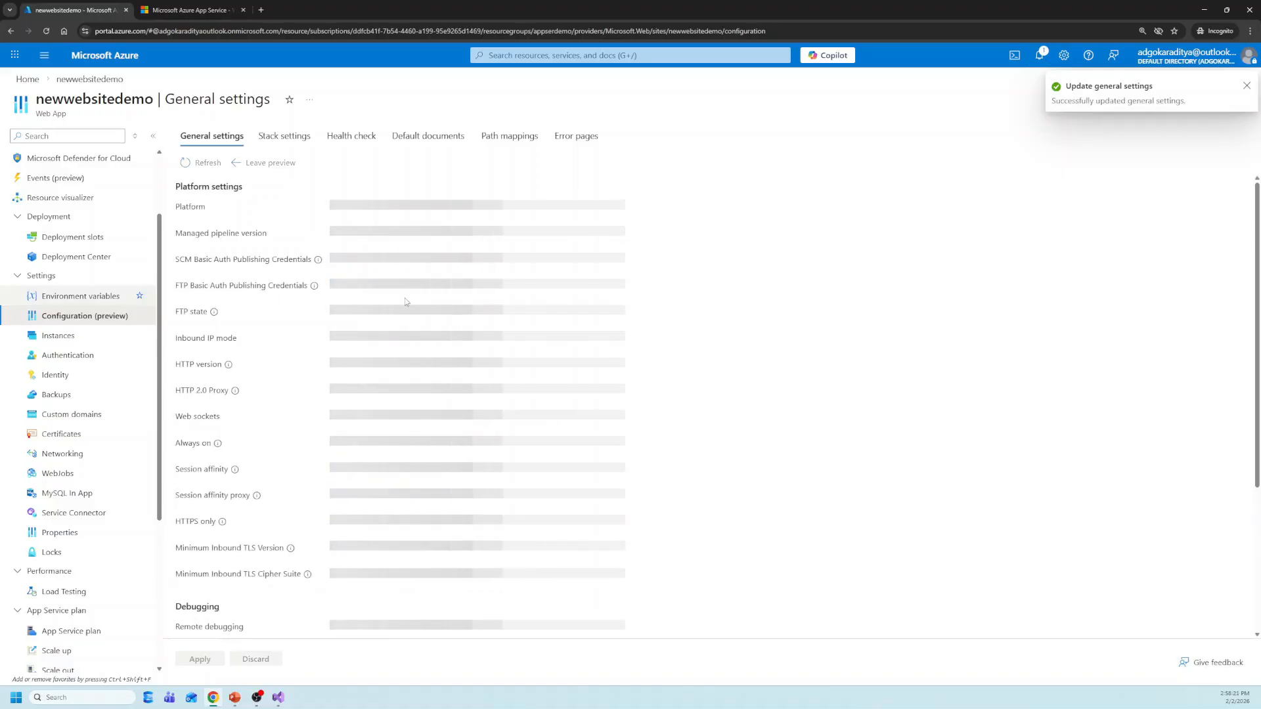
Search the web for "scm for azure app service", expand the overview and compare it with the web app's general settings
left_click(207, 10)
left_click(235, 30)
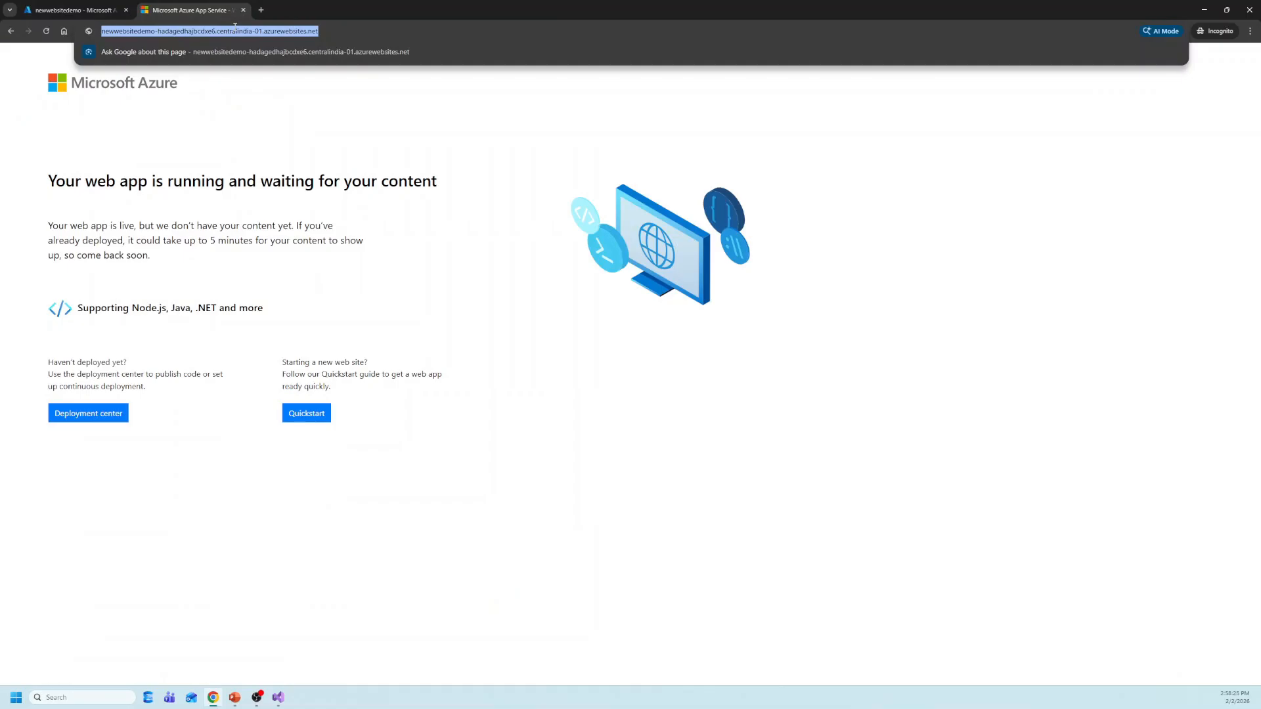
type("scm")
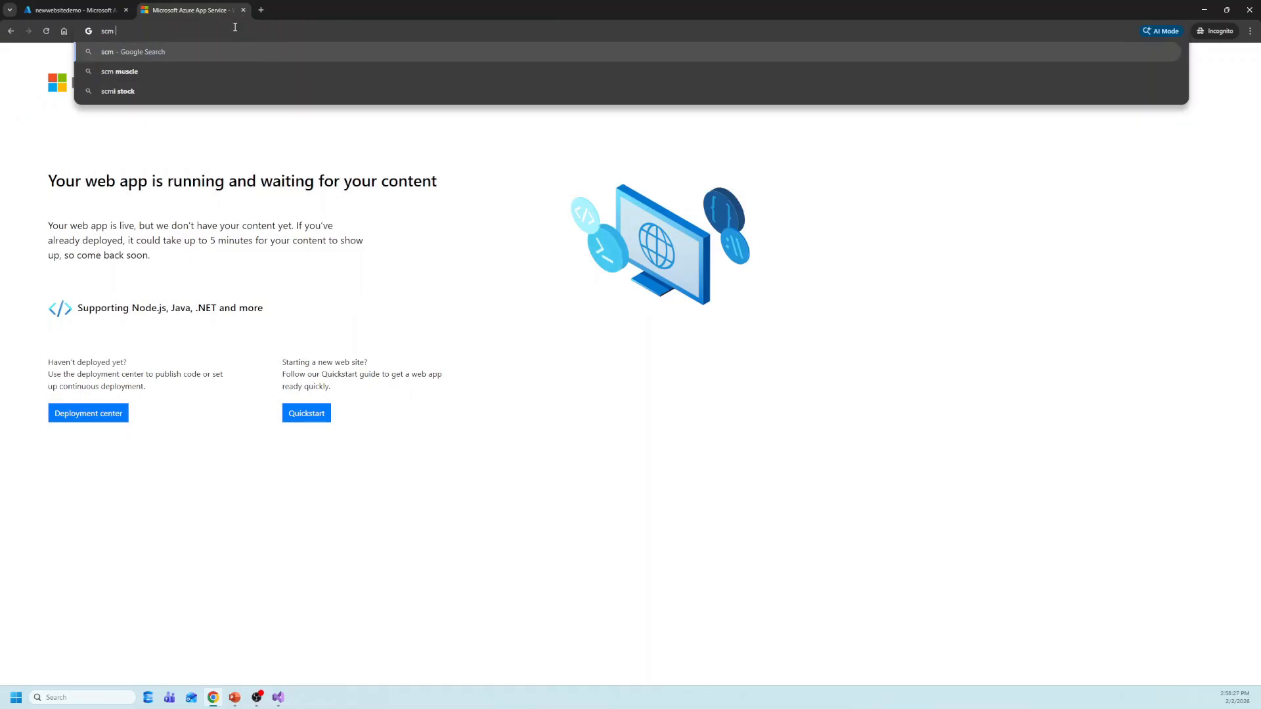
type(" for azure ")
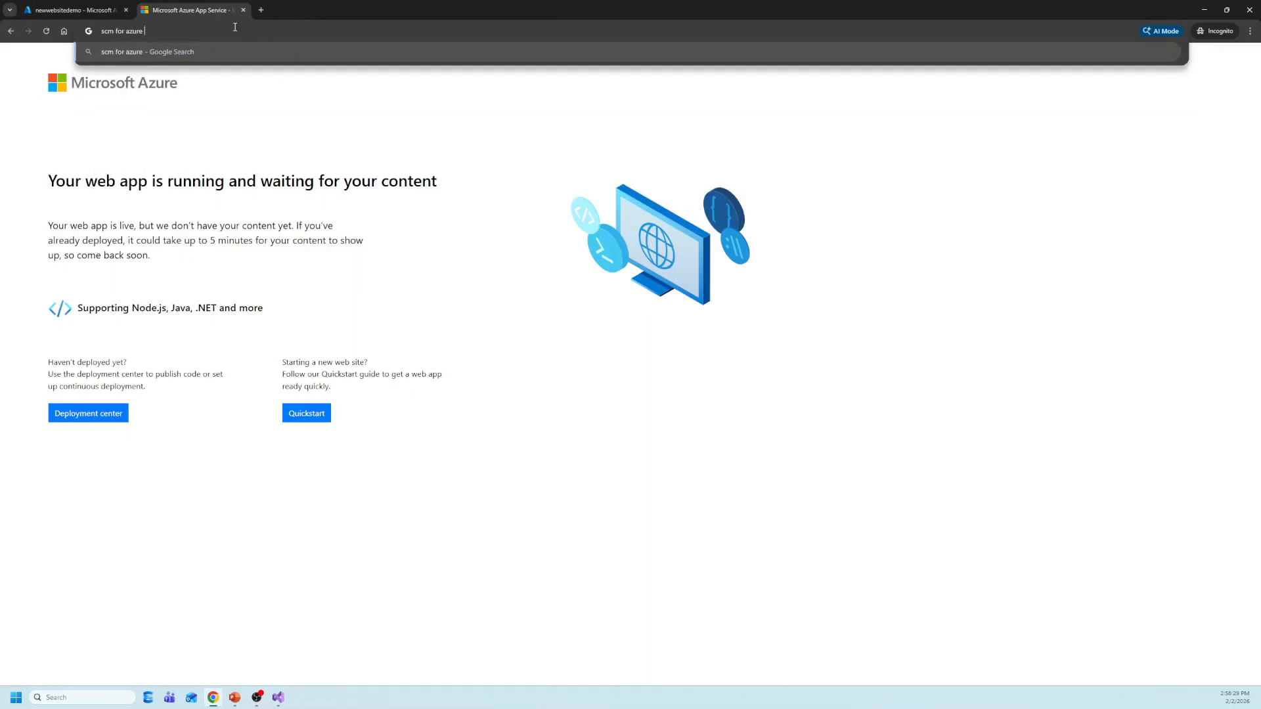
type("app service")
key("Return")
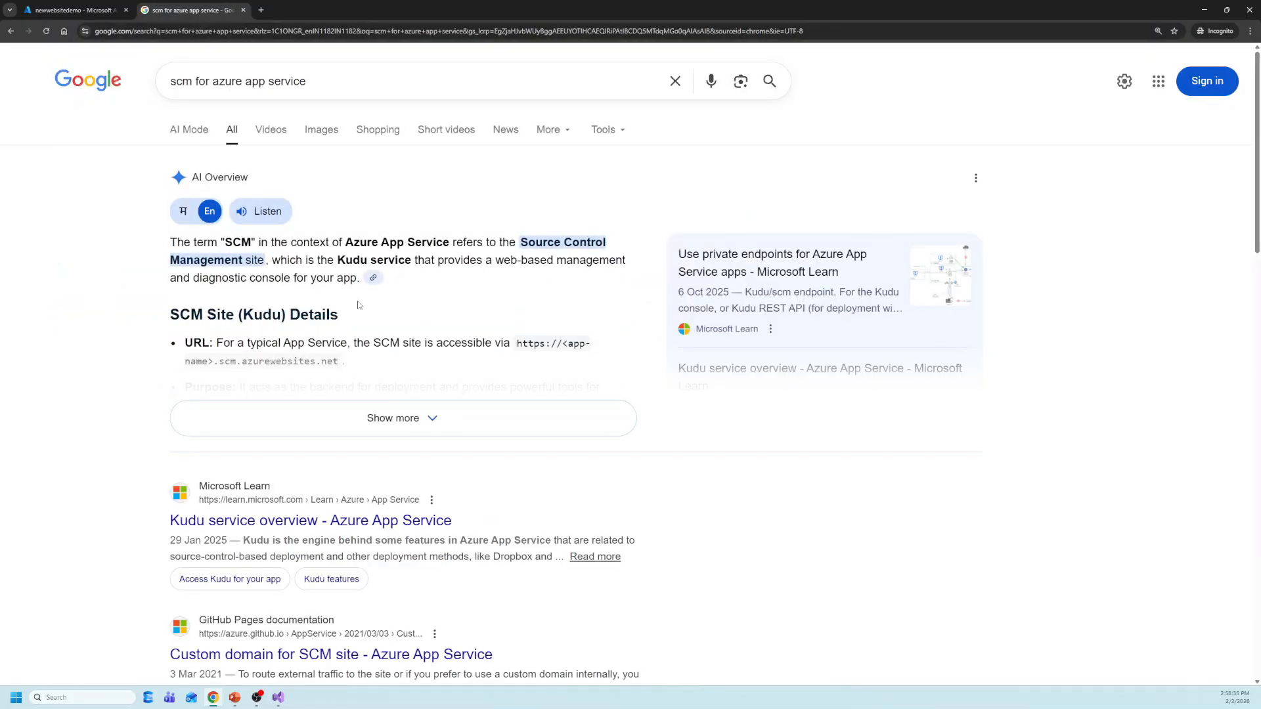
left_click(399, 413)
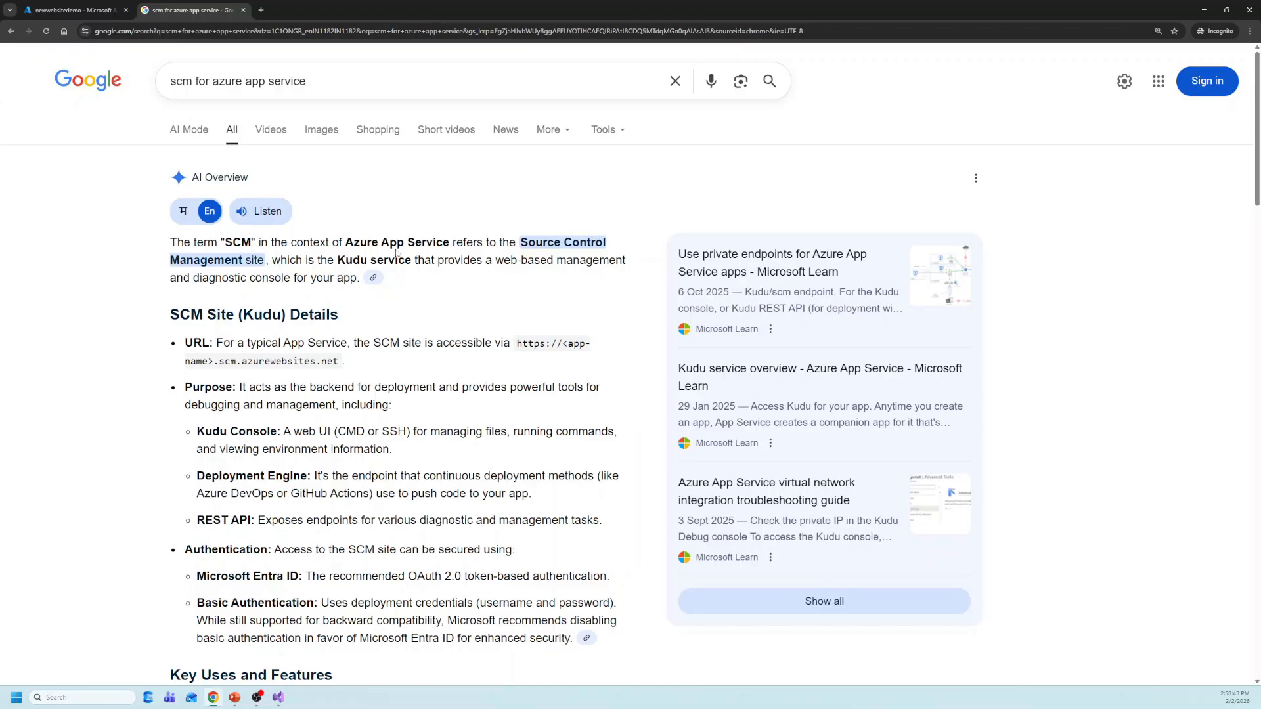
key("ctrl+Tab")
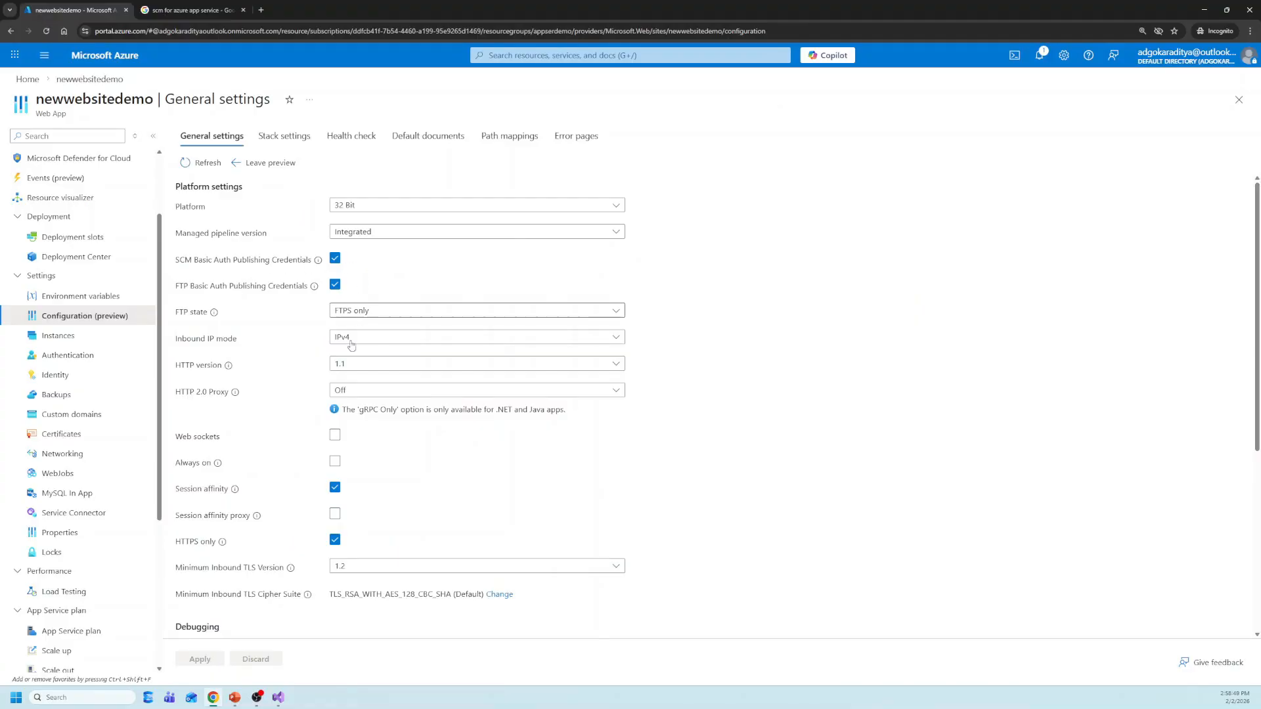
left_click(187, 9)
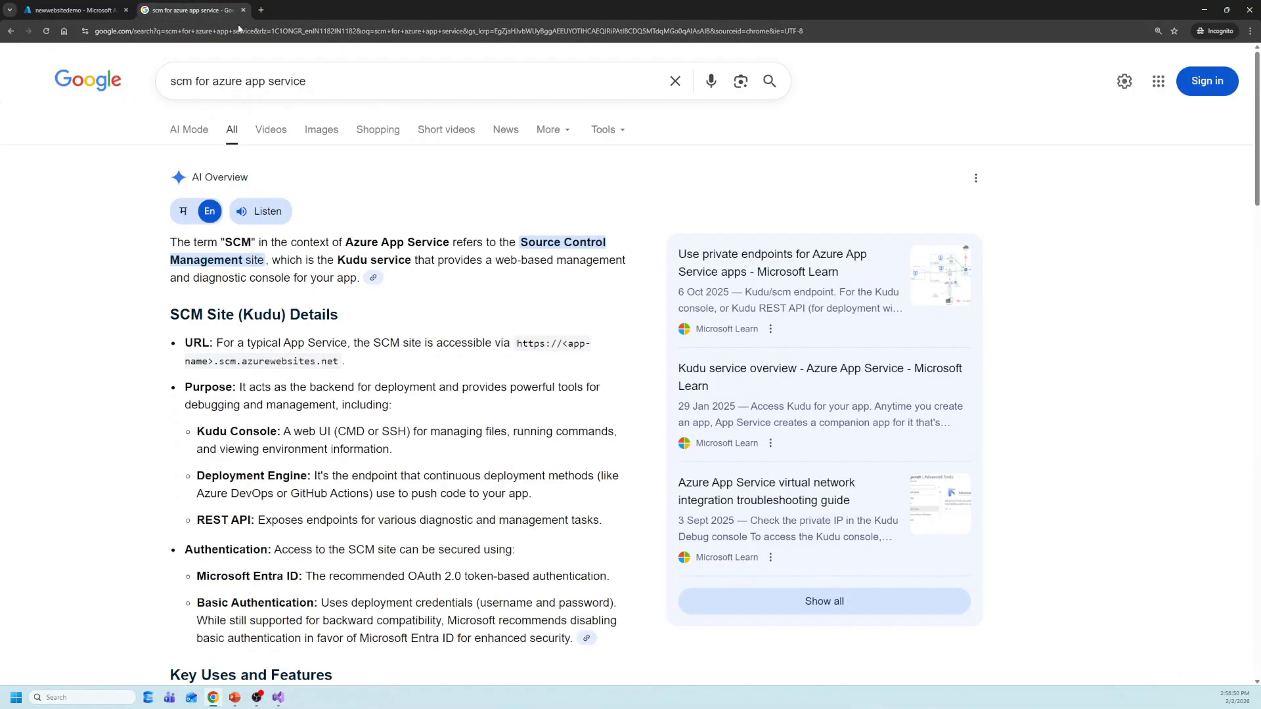
Compare the web app's general settings with the SCM search results, switch to Visual Studio and publish the project again
left_click(113, 5)
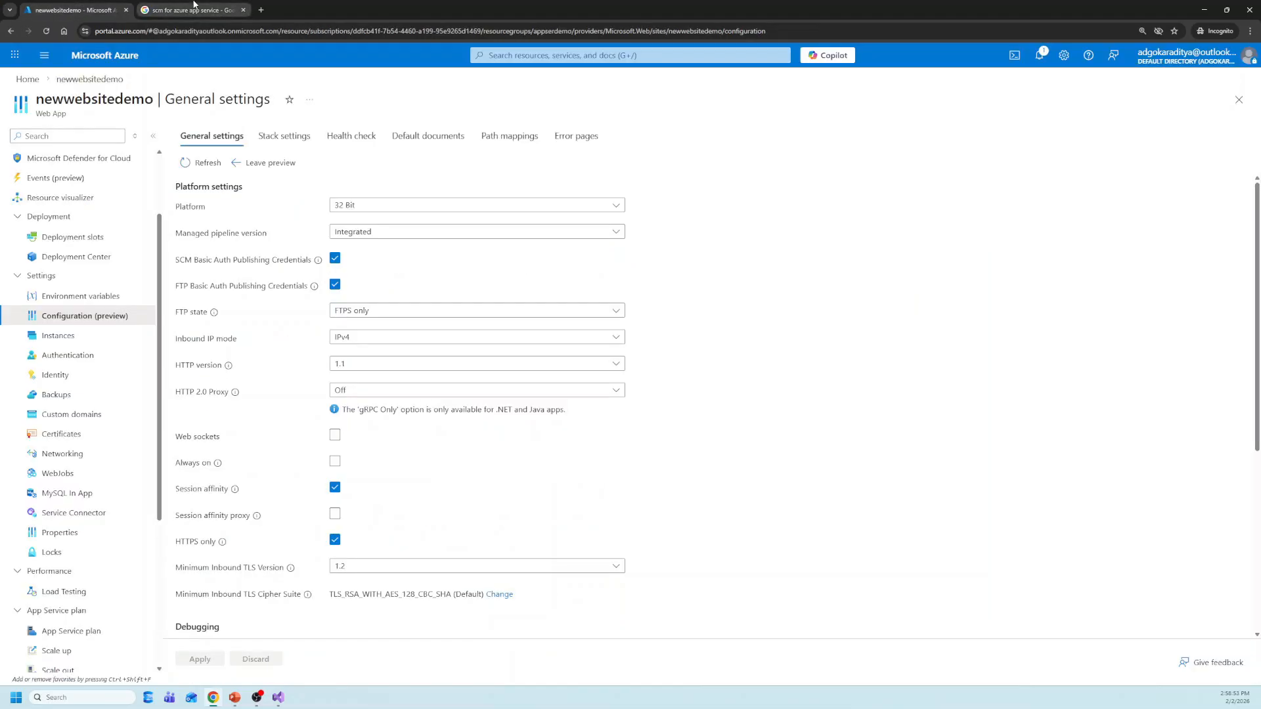
left_click(191, 10)
left_click(278, 698)
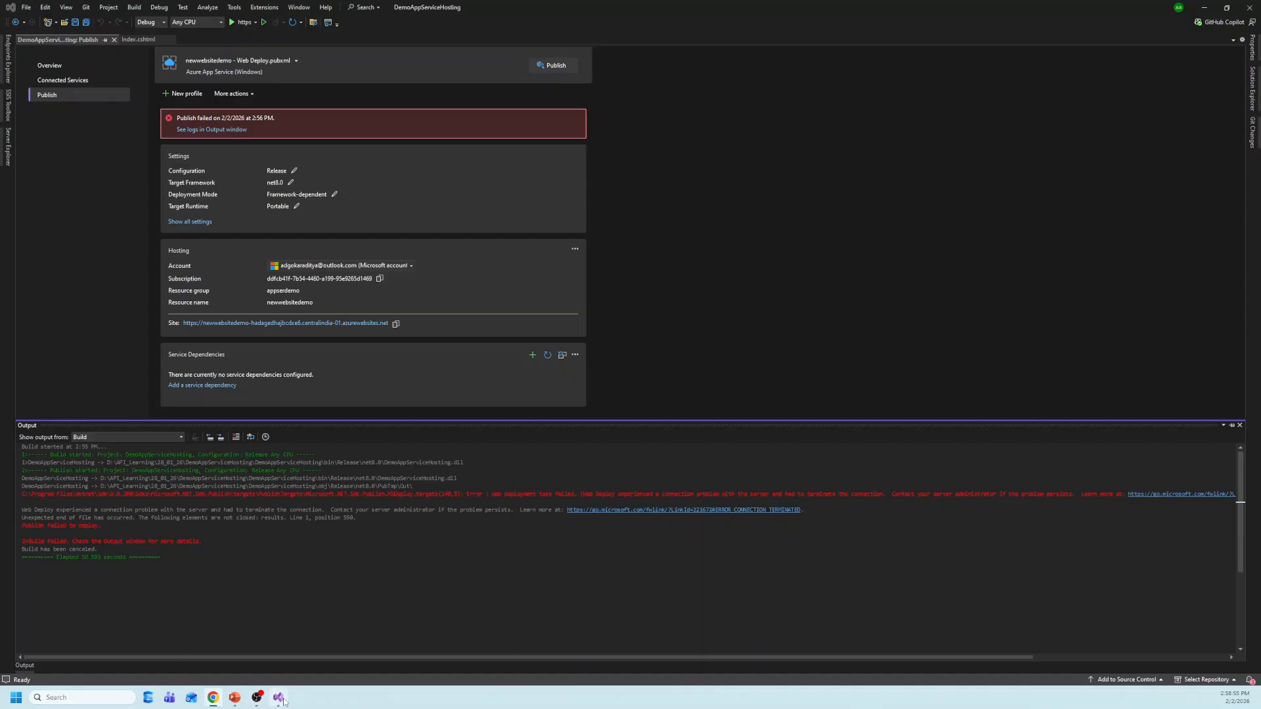
left_click(555, 66)
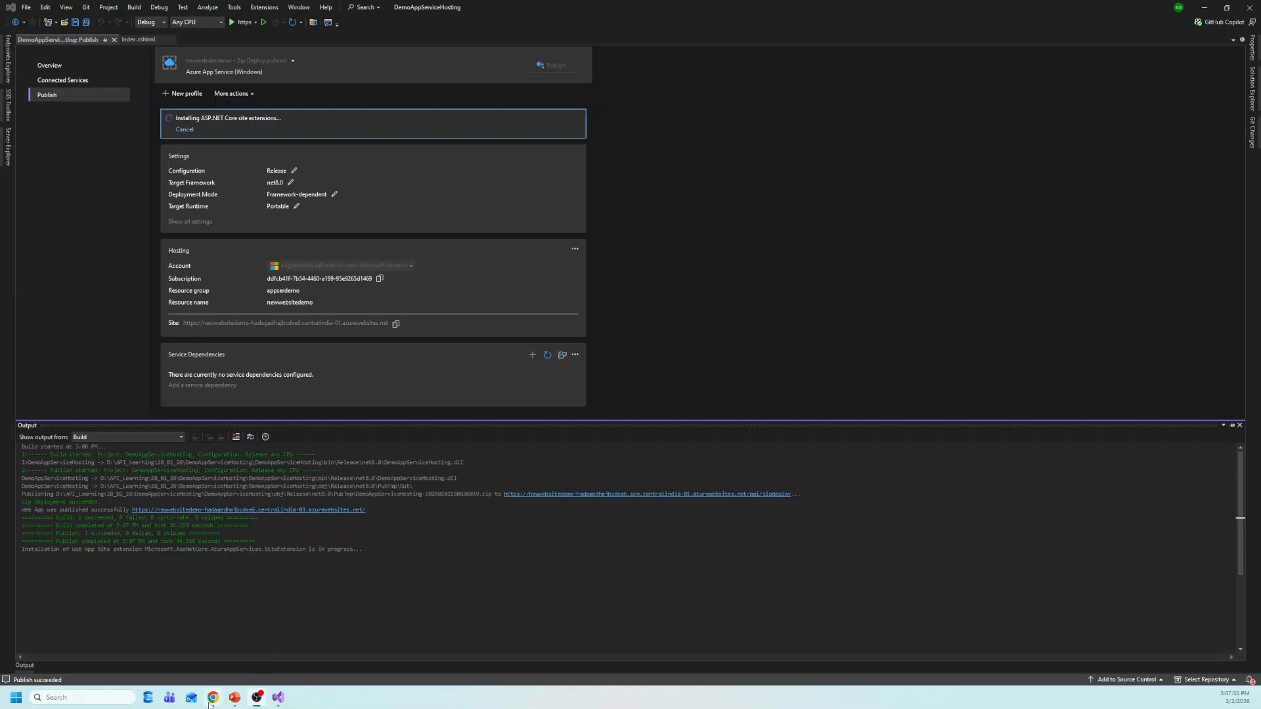
Switch to the Azure portal and choose All allowed as the FTP state in the web app's general settings
key("alt+Tab")
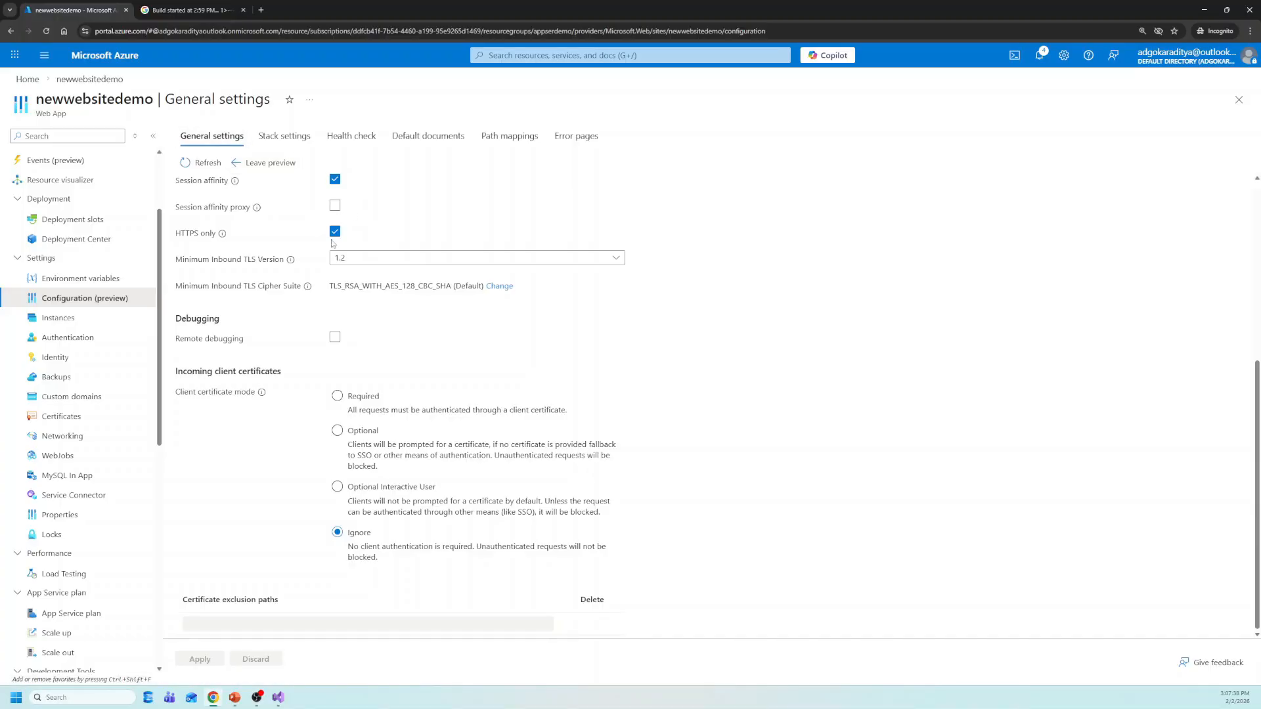
scroll(349, 264, "up", 5)
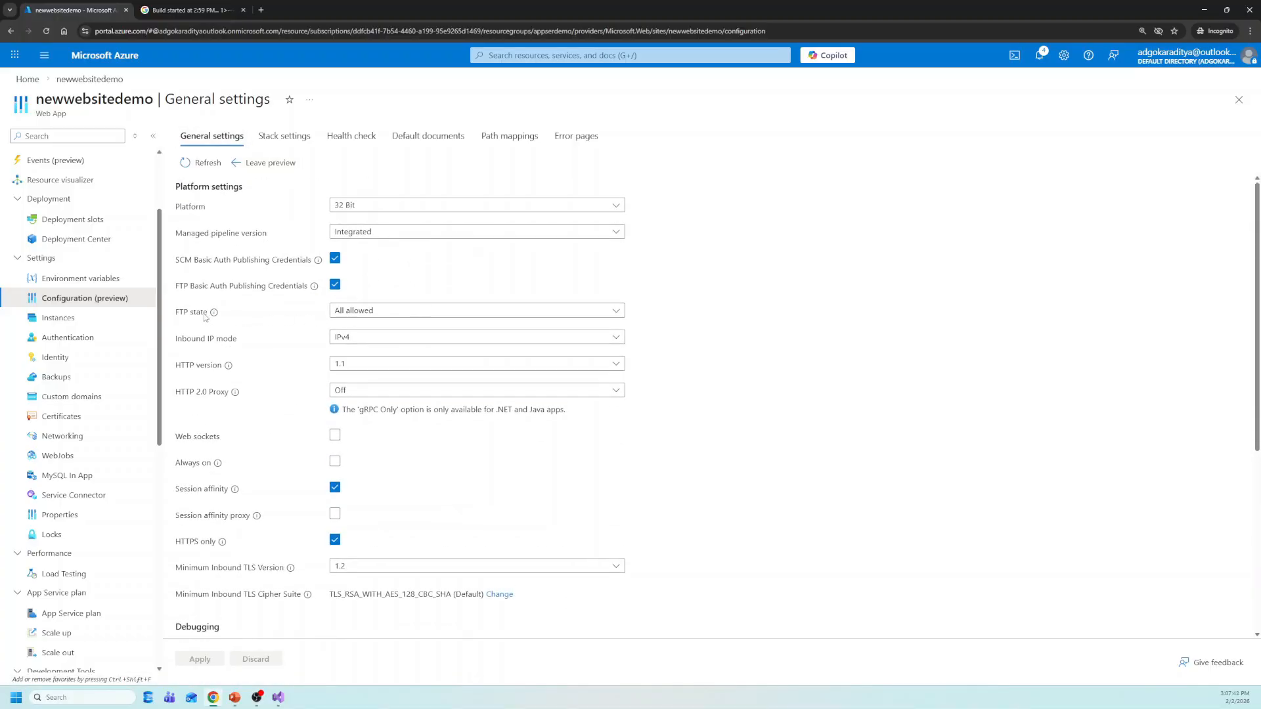
left_click(383, 314)
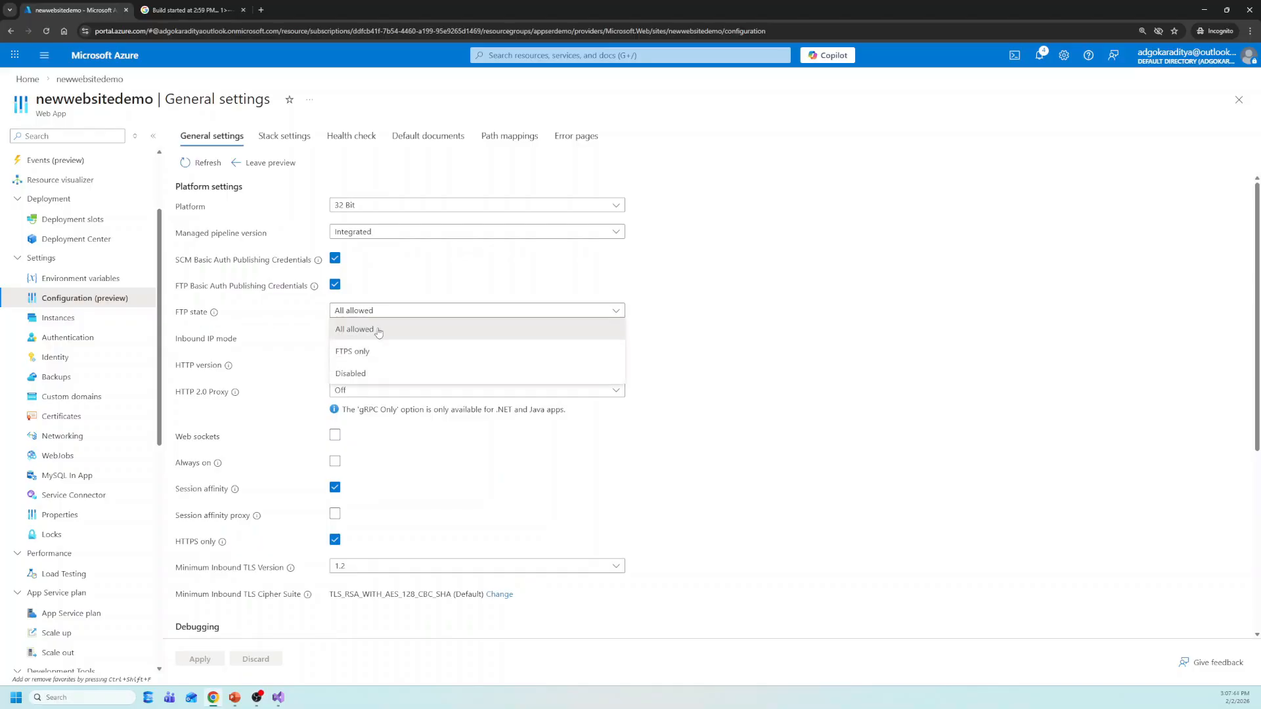
left_click(380, 333)
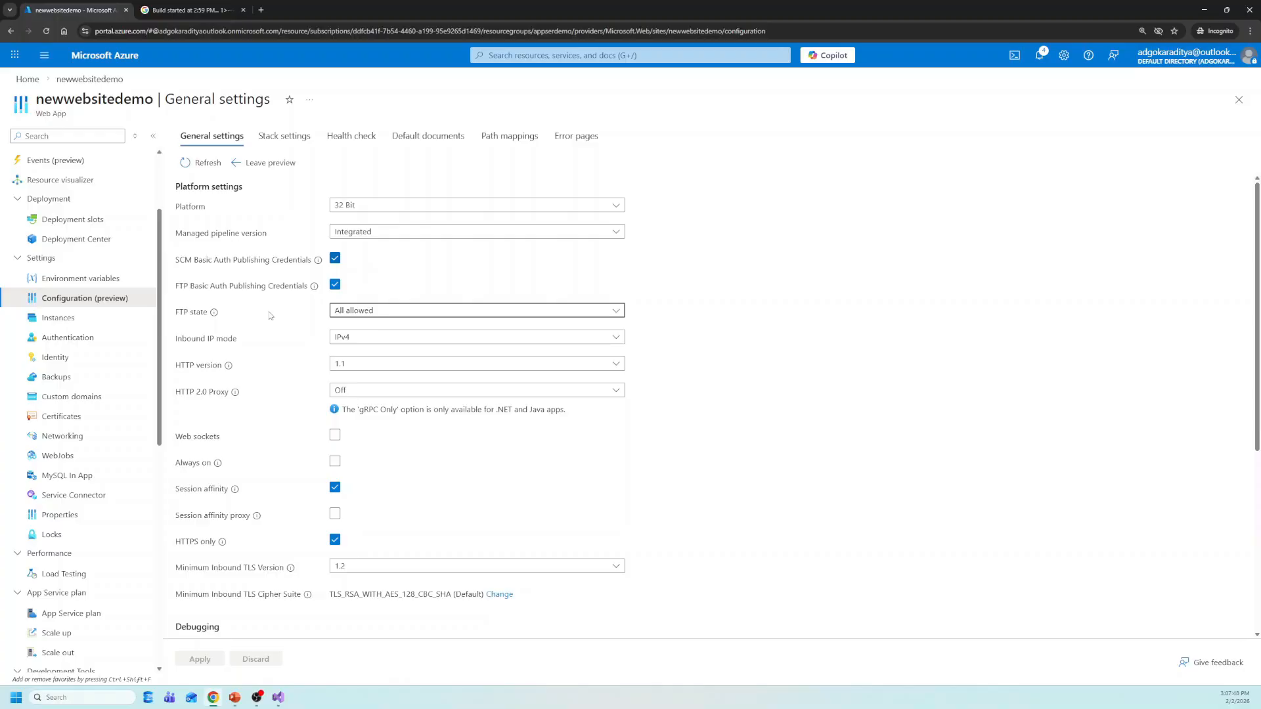
Switch to the published site in the browser, enlarge its home page, copy the site address and reload the page
key("alt+Tab")
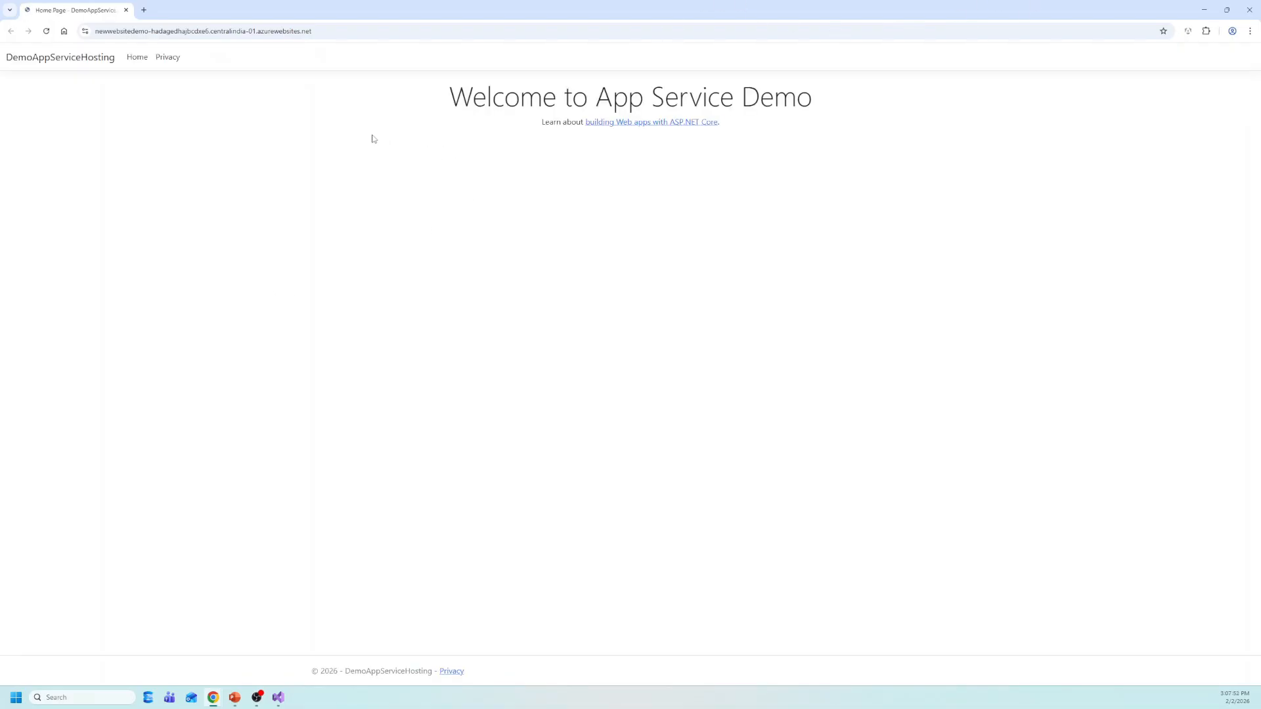
key("ctrl+plus")
key("ctrl+plus")
left_click(185, 32)
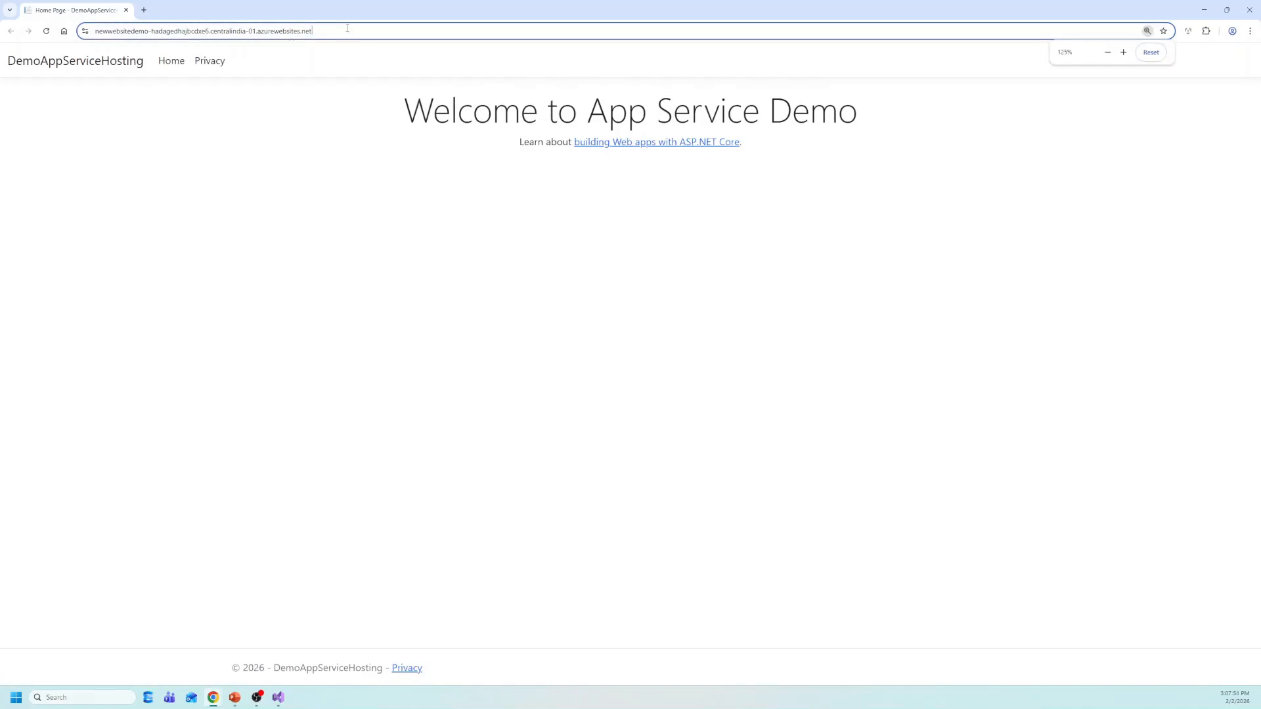
right_click(184, 35)
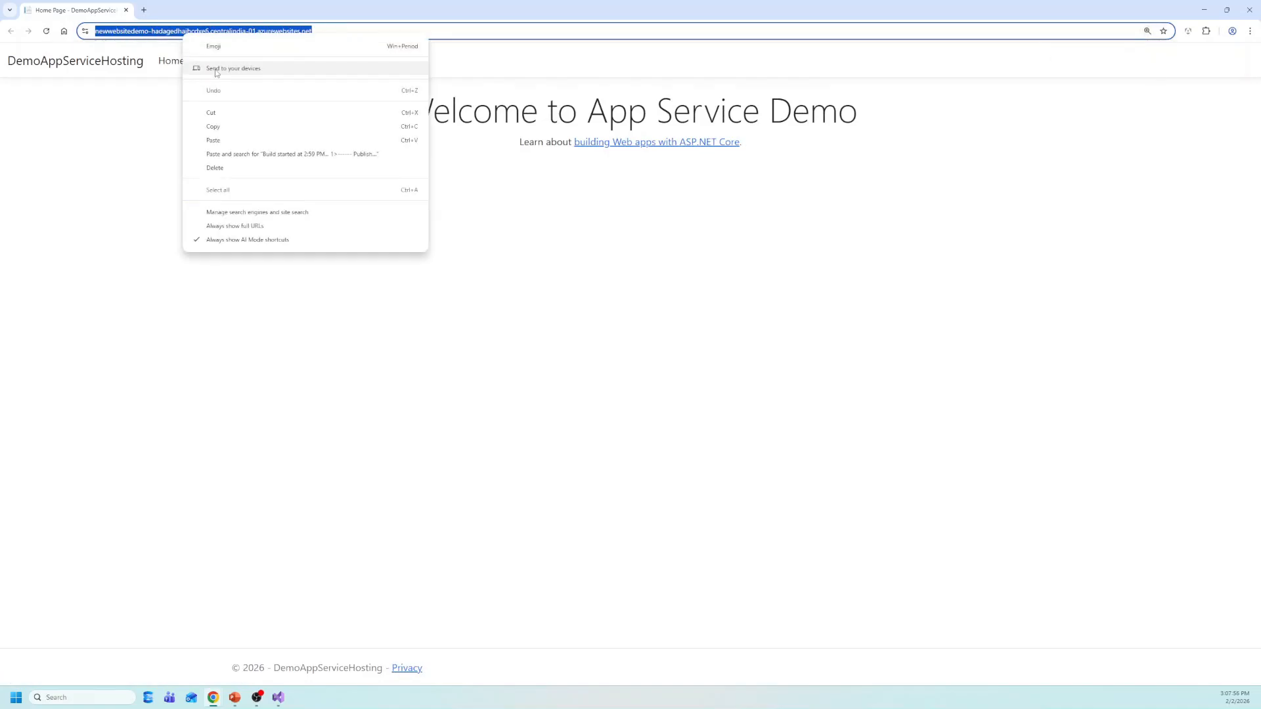
left_click(215, 129)
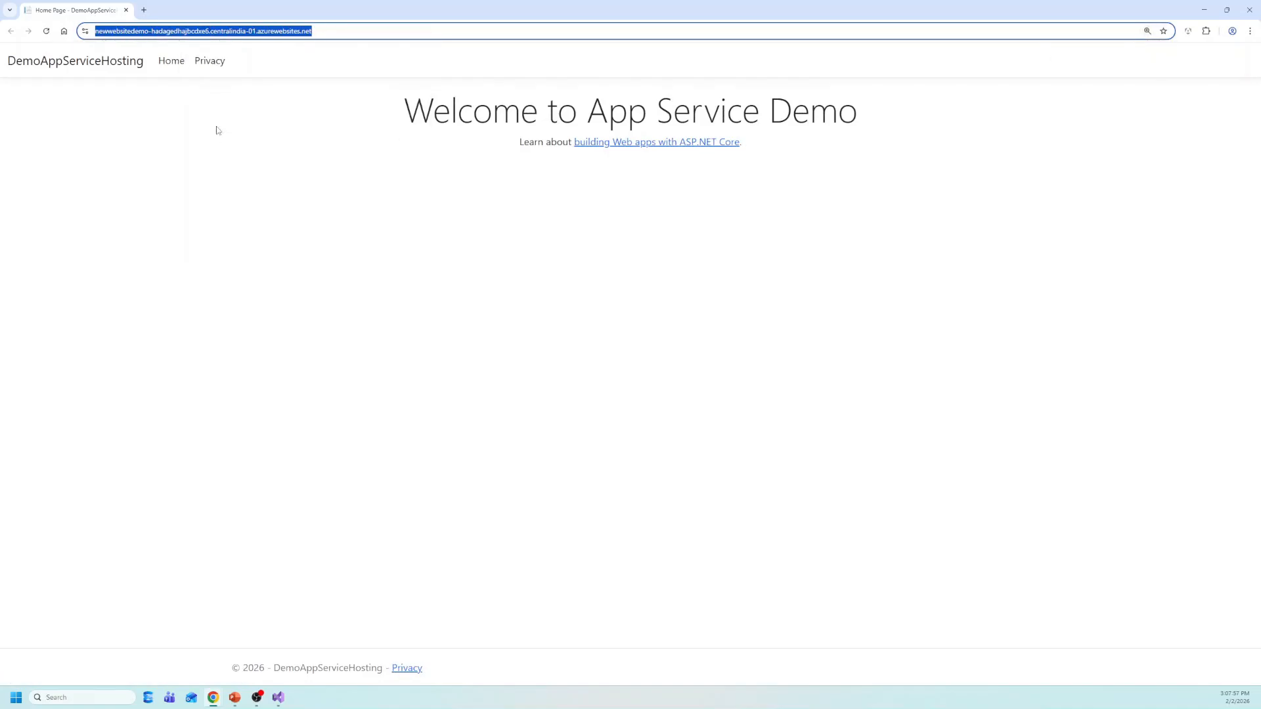
left_click(46, 32)
Return to Visual Studio, change the Index.cshtml heading to "Welcome to App Service Demo NEW Updated" and save the file
left_click(1204, 11)
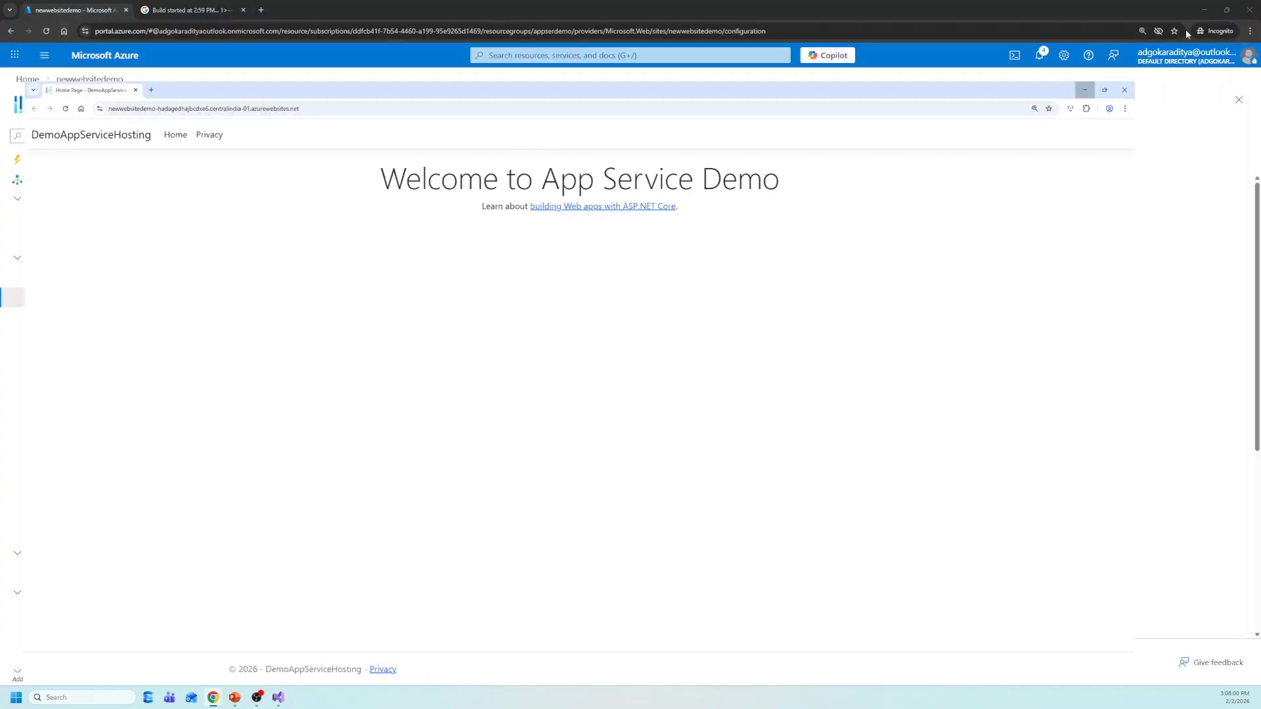
left_click(1205, 11)
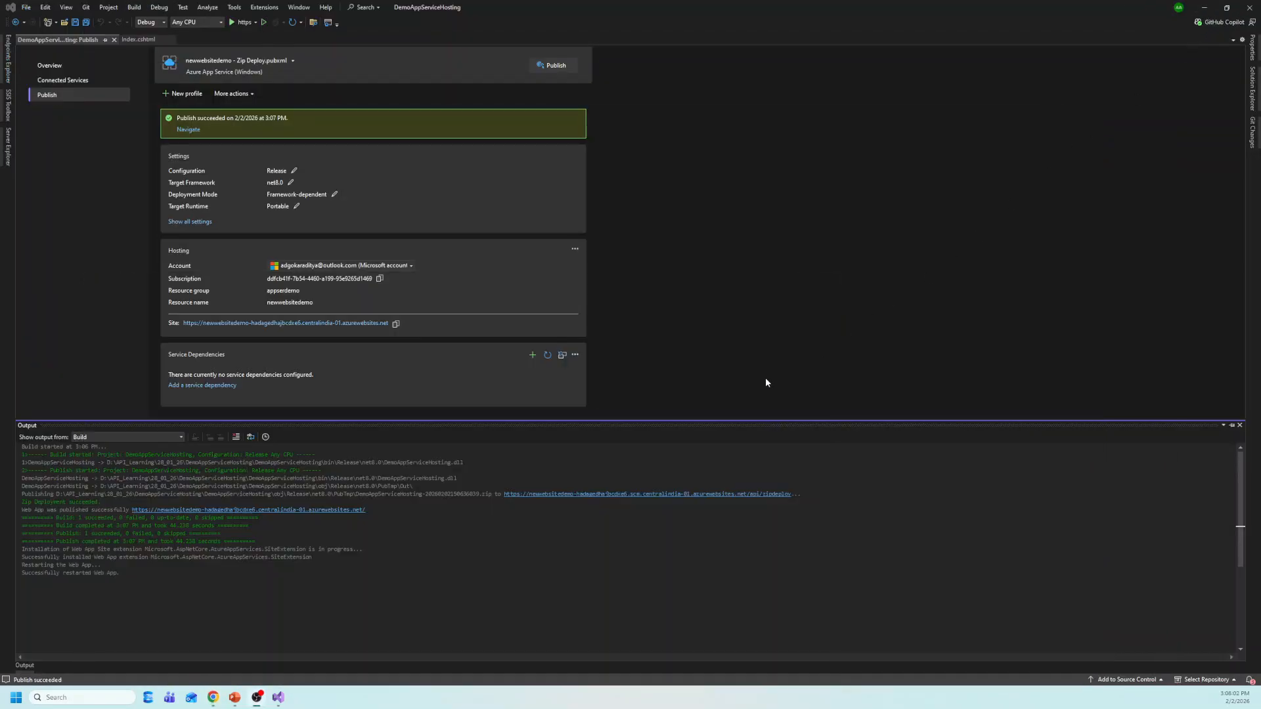
left_click(139, 40)
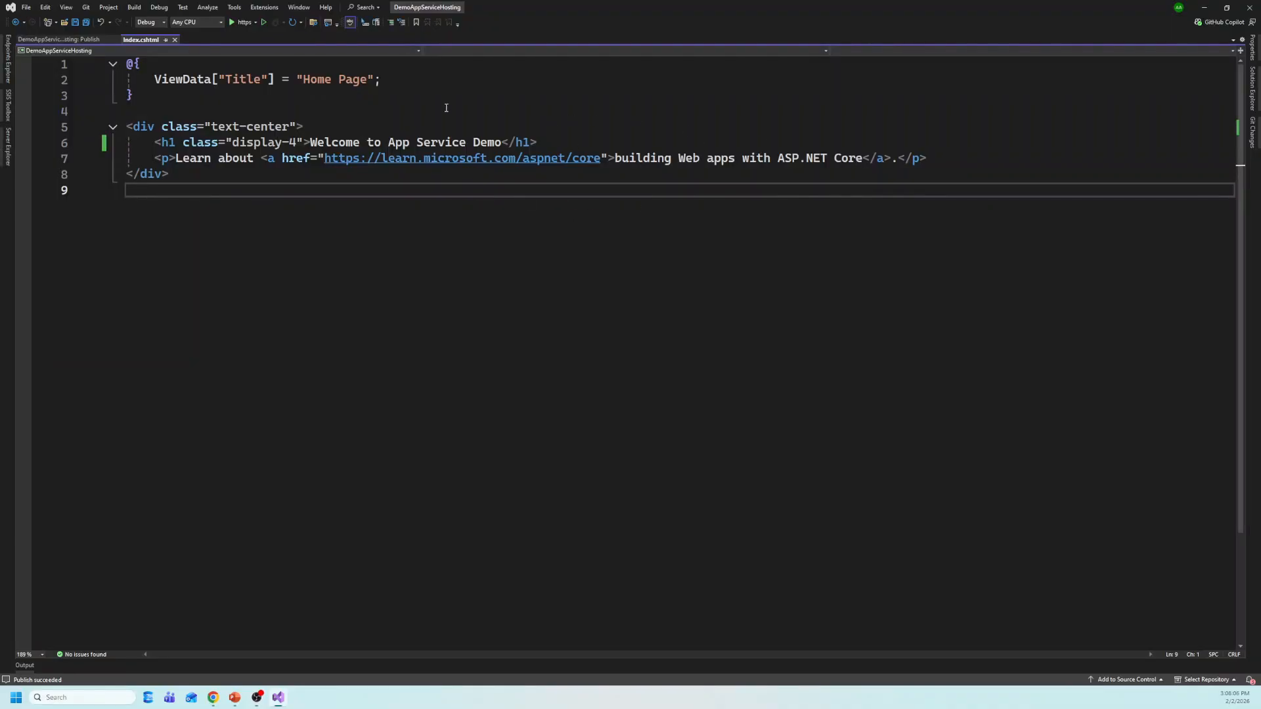
left_click(503, 143)
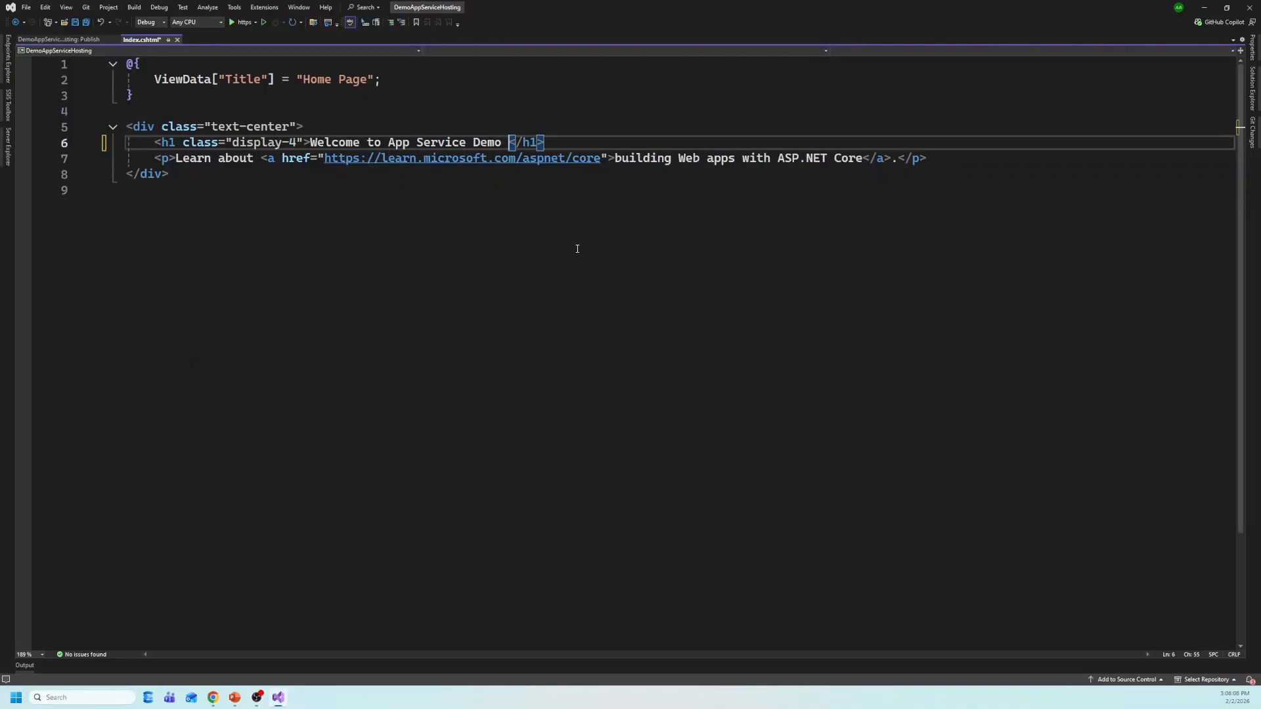
type("NEW ")
type("Update")
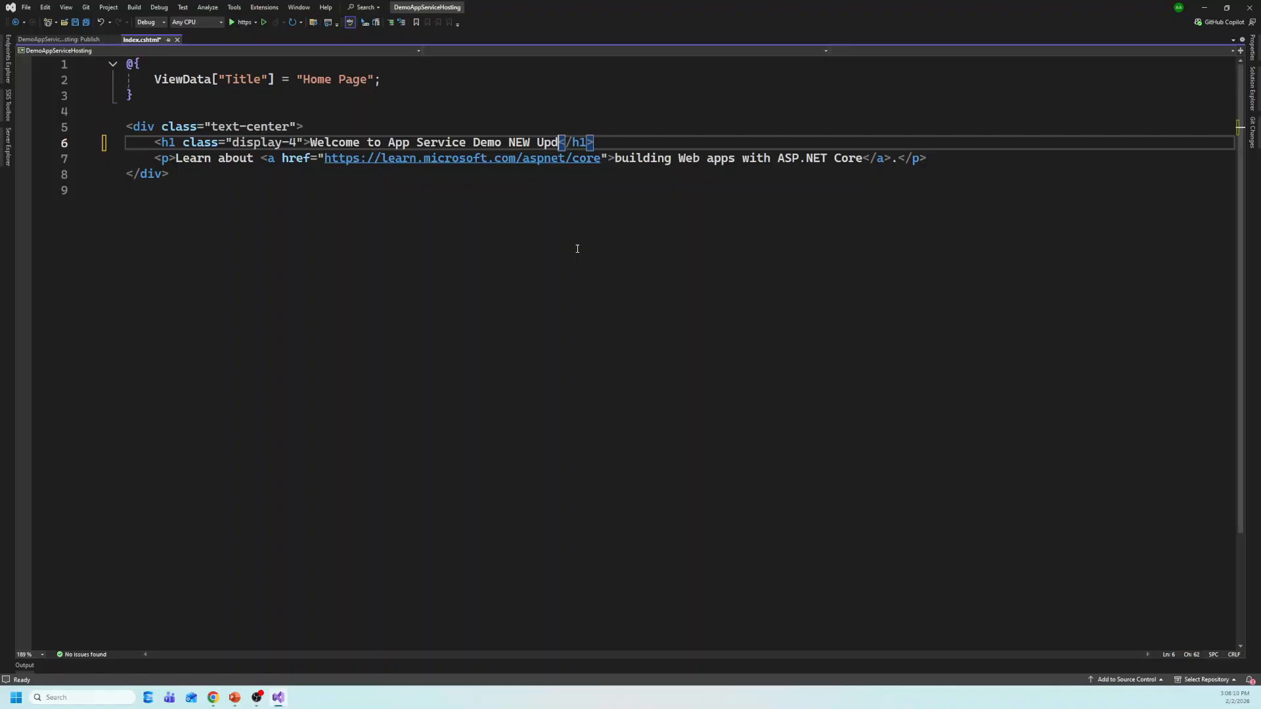
type("d")
key("ctrl+s")
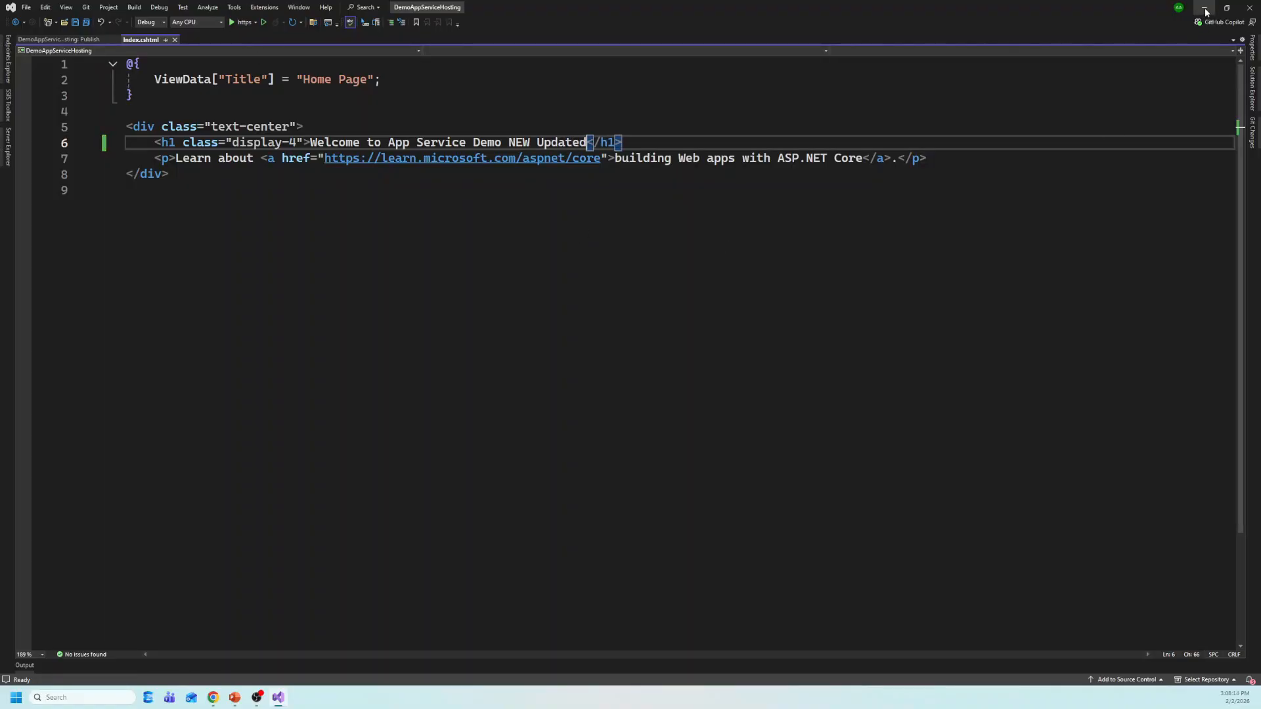
Delete the existing newwebsitedemo Zip Deploy publish profile from the project's publish page
left_click(115, 42)
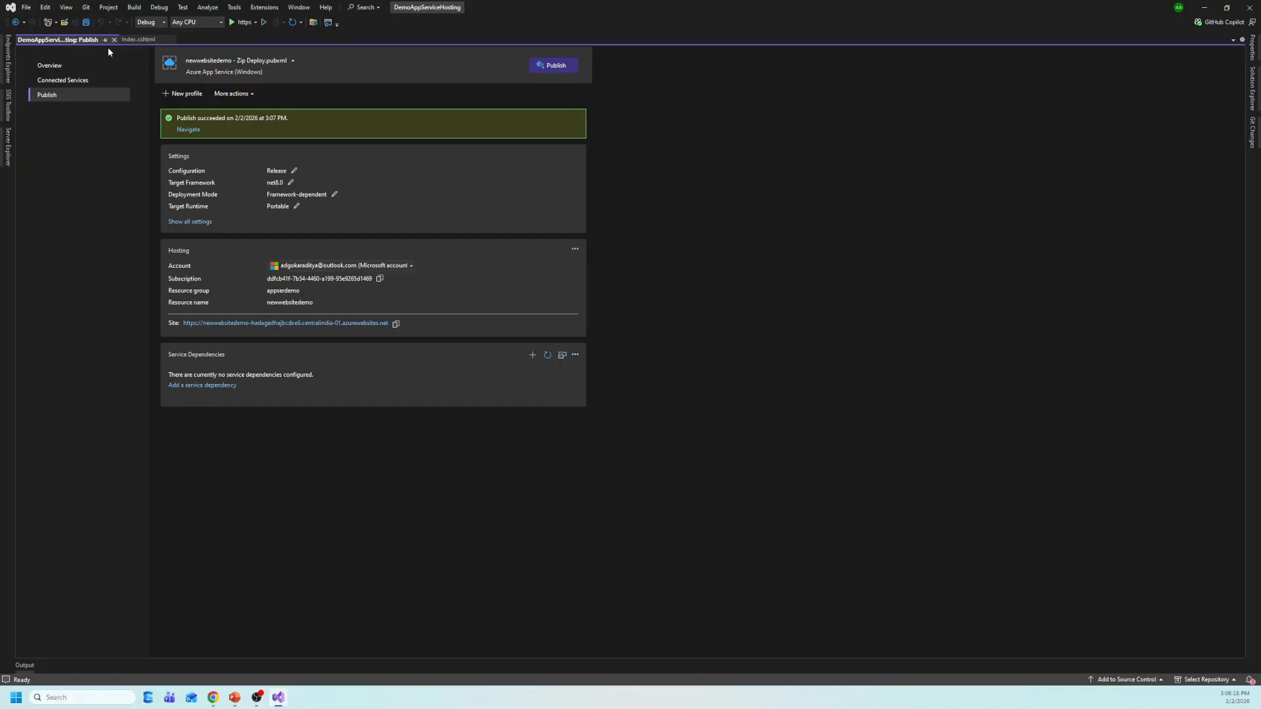
left_click(238, 94)
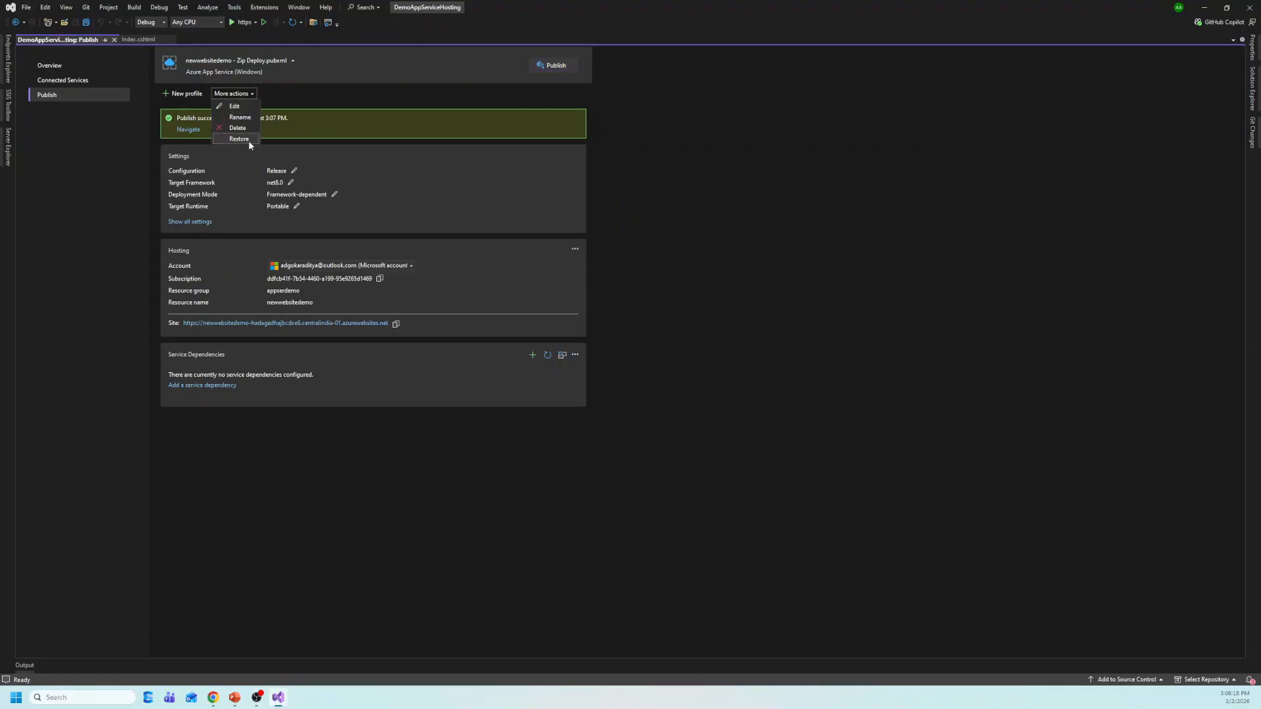
left_click(238, 128)
left_click(627, 381)
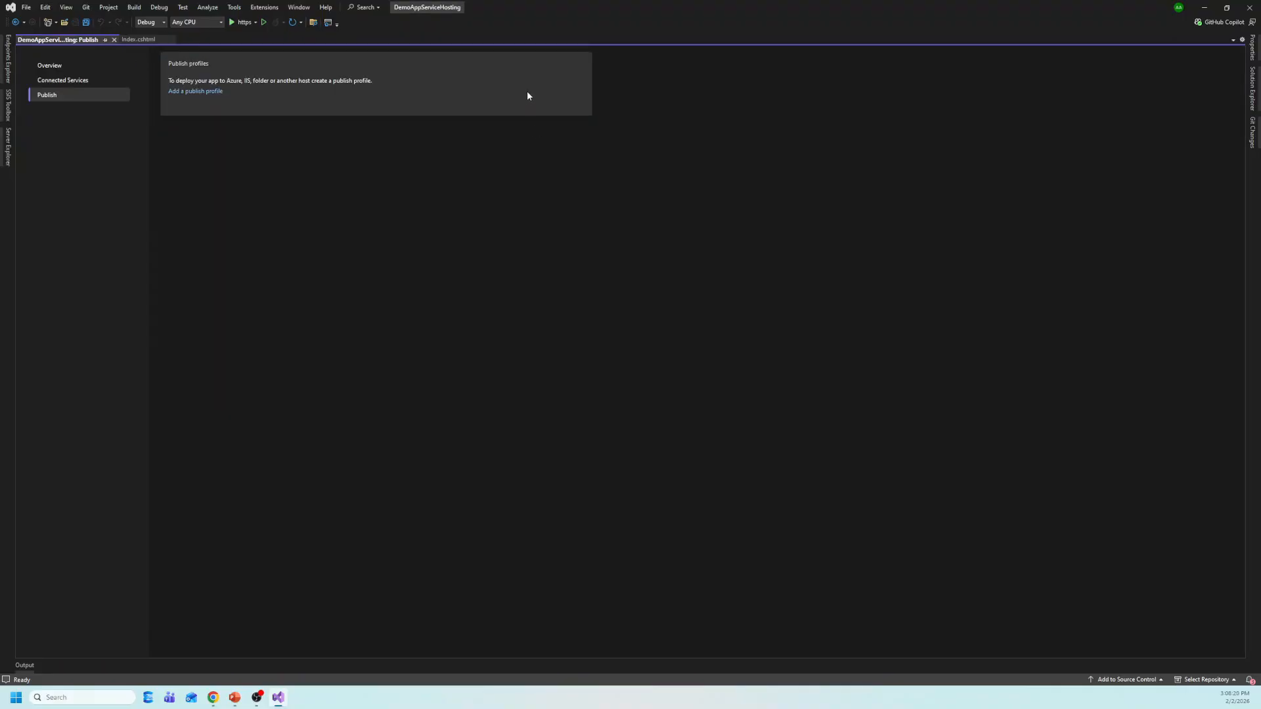
Add an Azure App Service (Windows) publish profile for newwebsitedemo in resource group appserdemo, deploying as a ZIP package
left_click(208, 92)
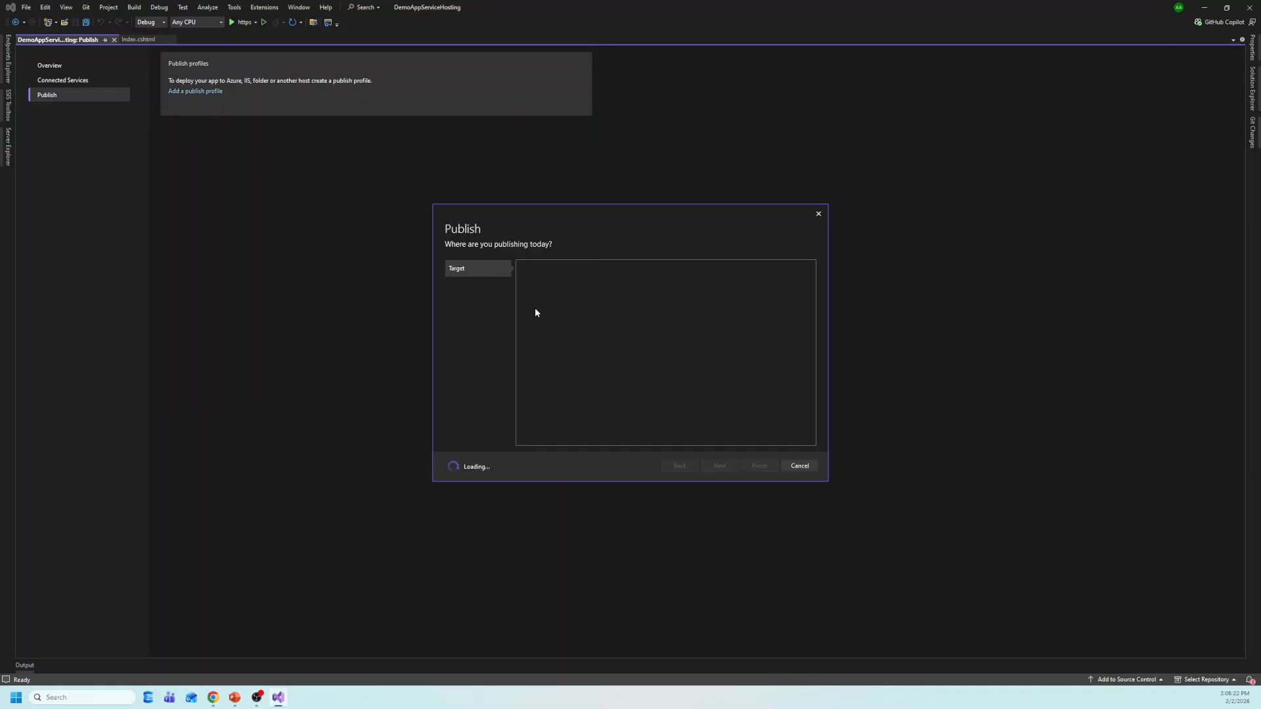
left_click(720, 465)
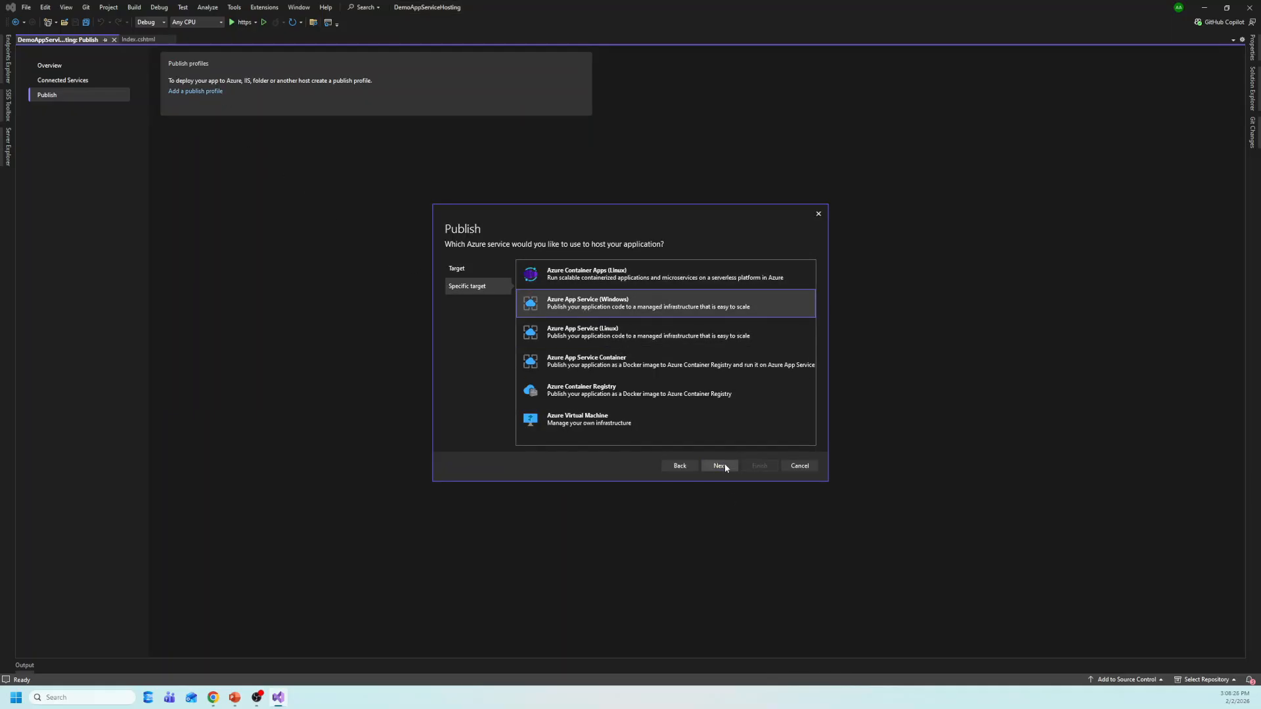
left_click(724, 465)
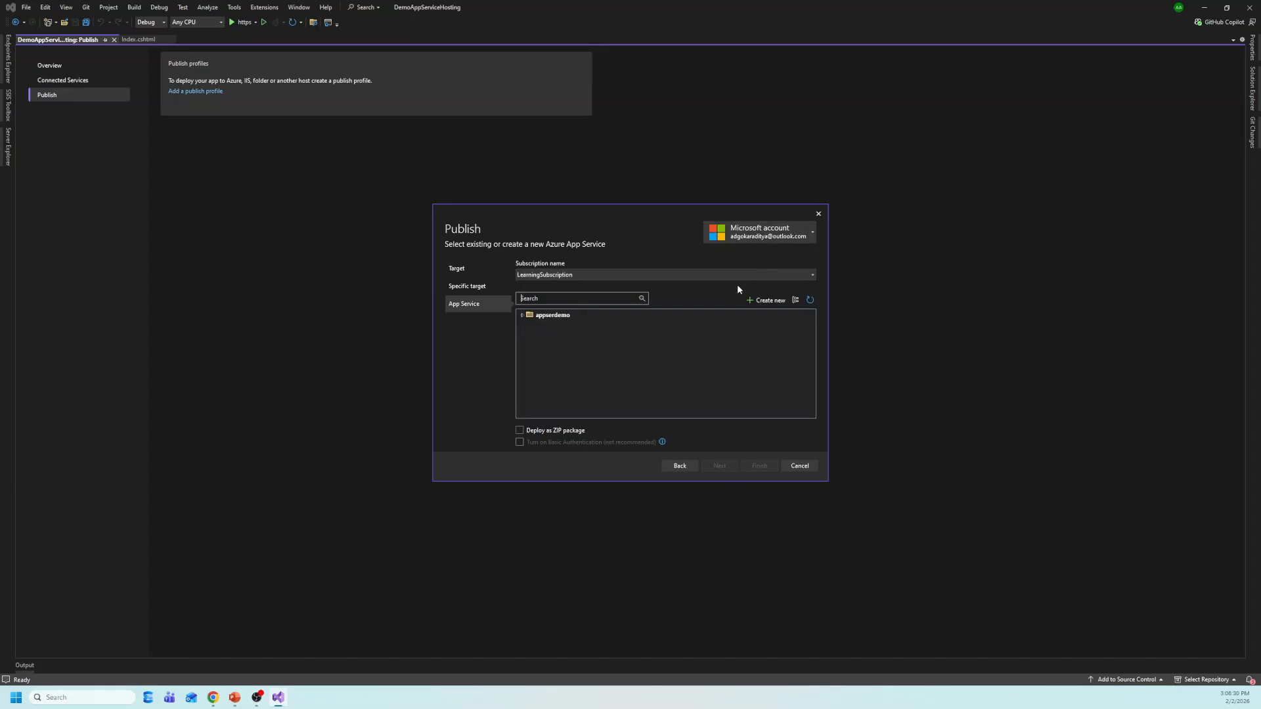
left_click(524, 315)
double_click(541, 326)
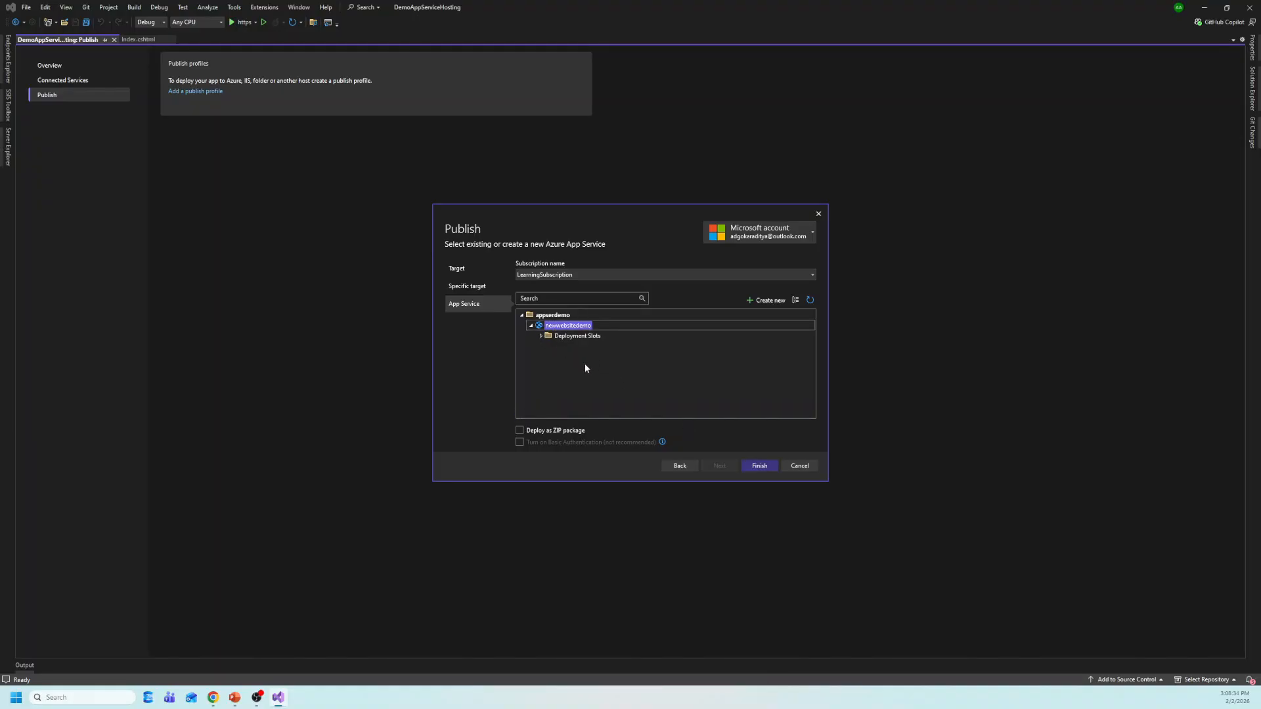
left_click(549, 428)
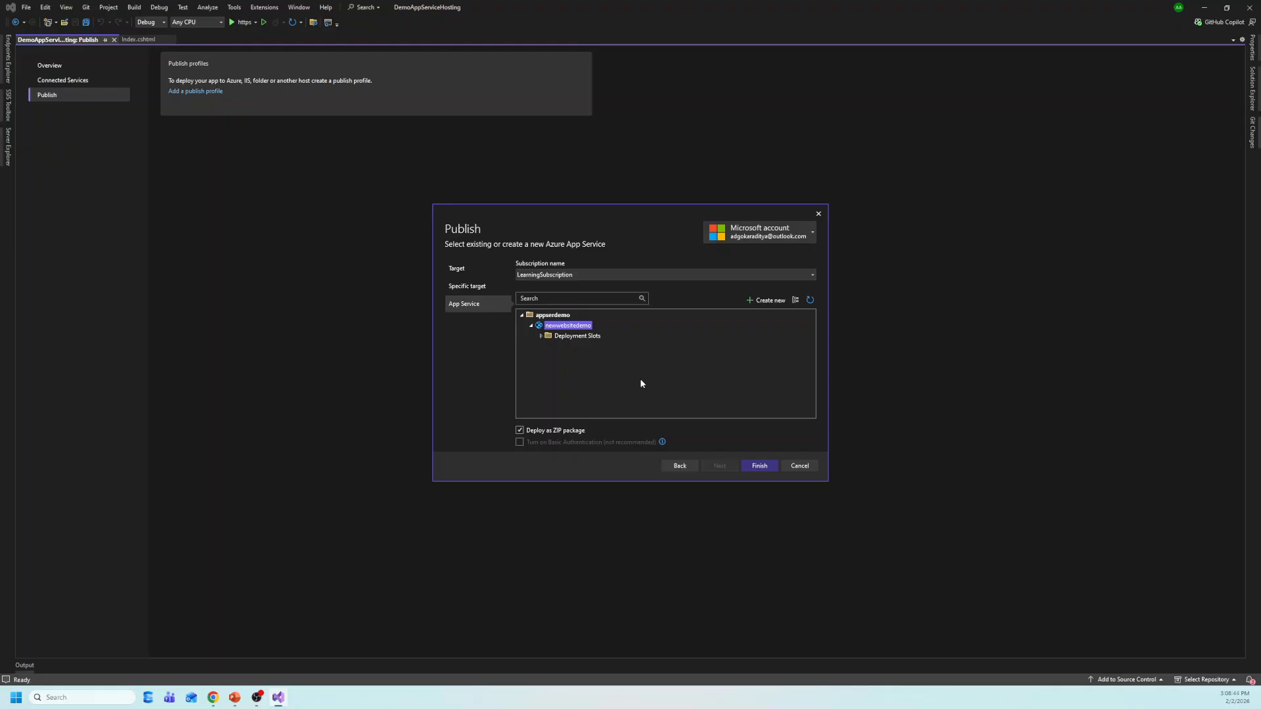
left_click(774, 466)
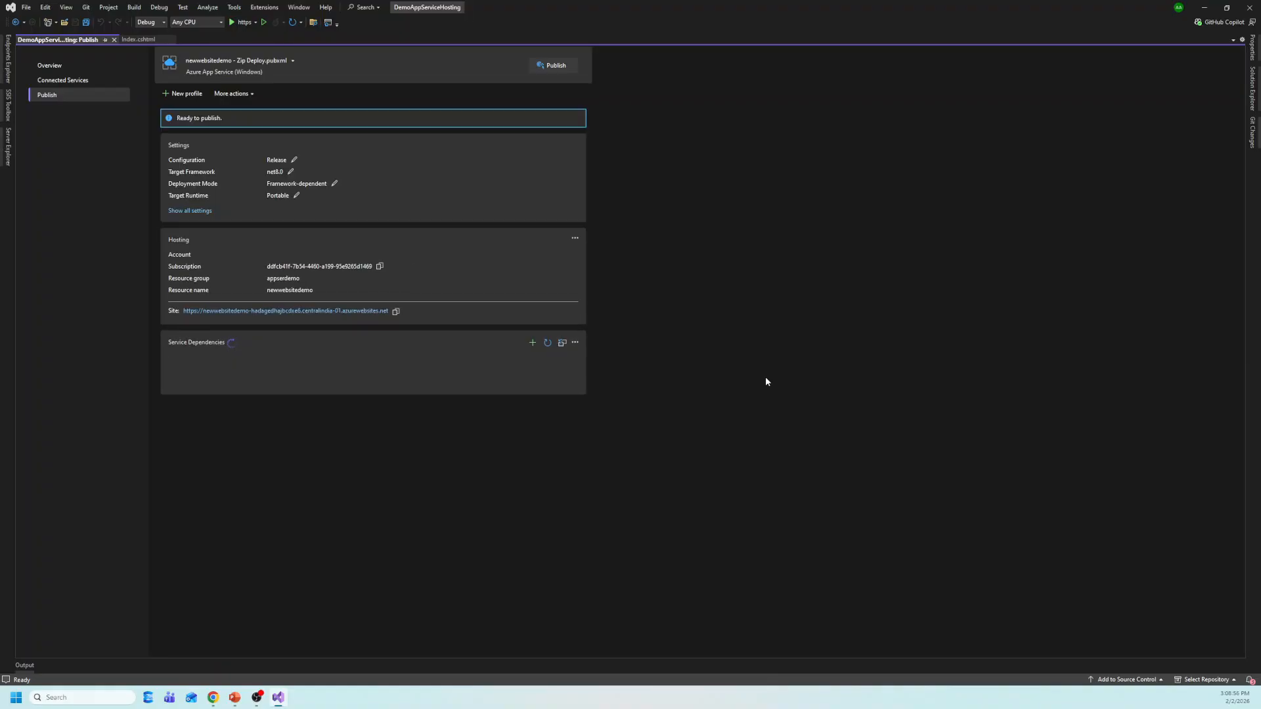
Start publishing the project with the new Zip Deploy profile and check the heading on the live site in the browser
left_click(555, 66)
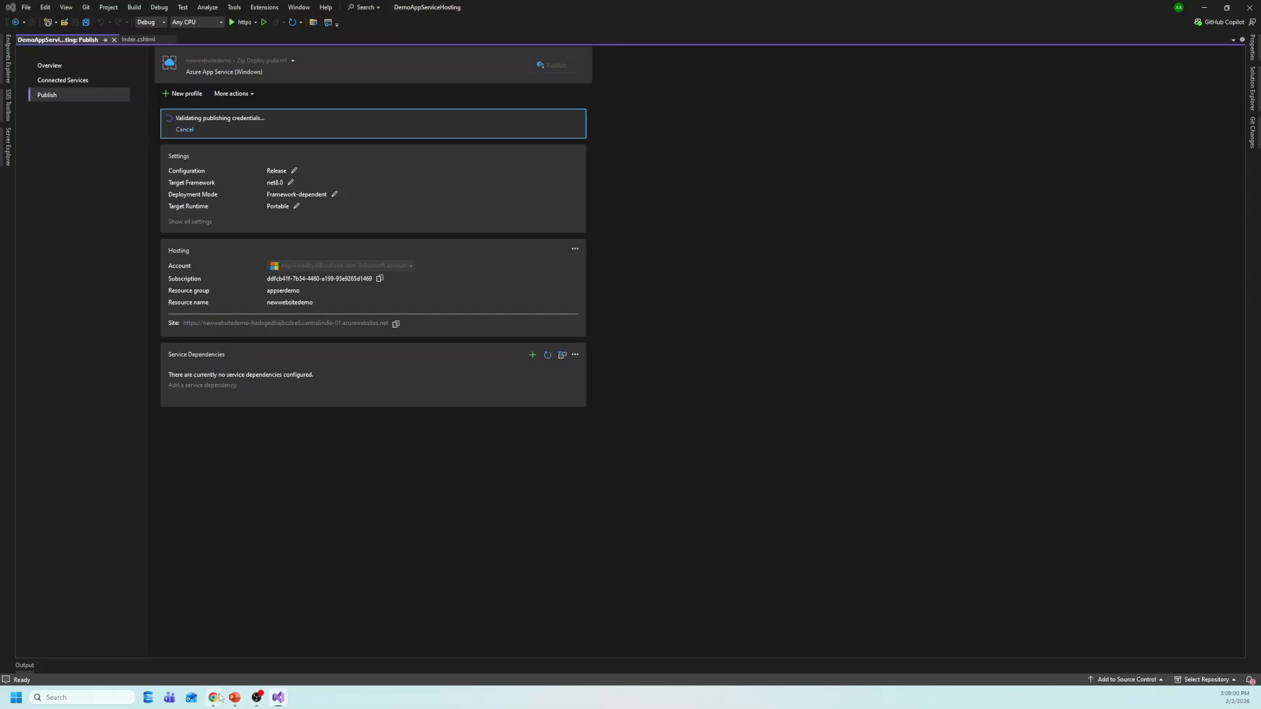
mouse_move(214, 698)
left_click(267, 644)
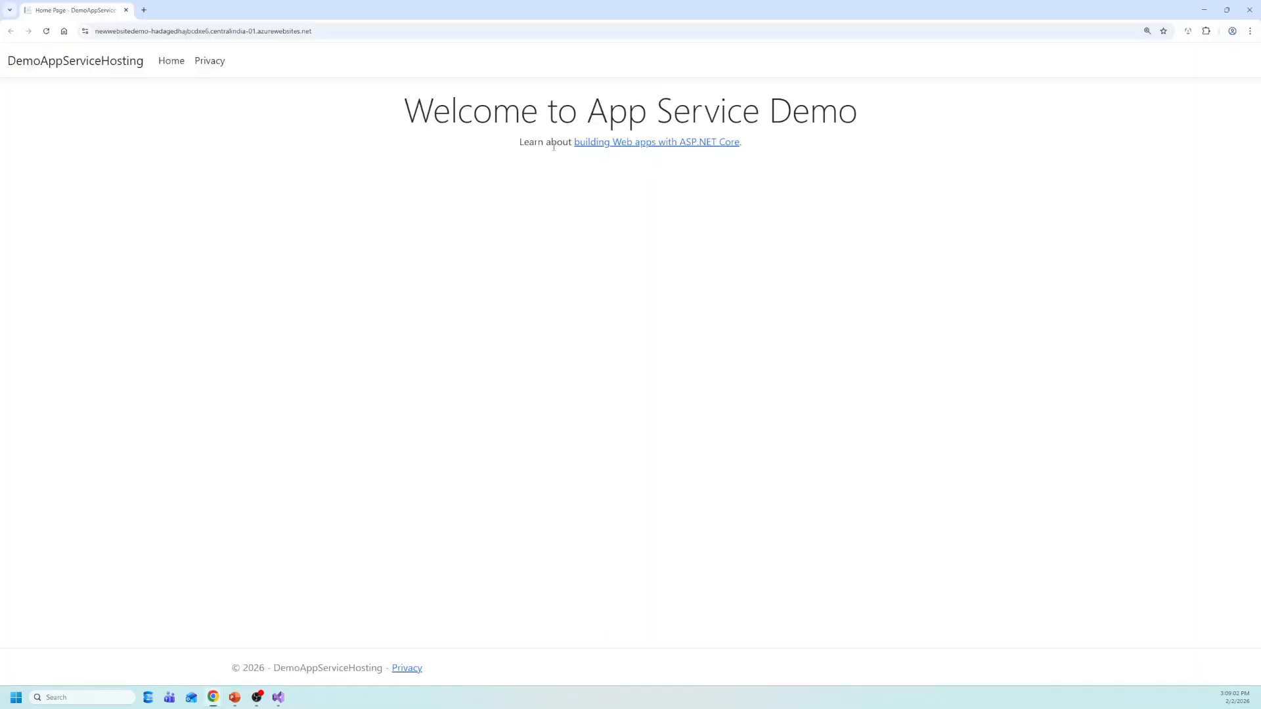
left_click_drag(860, 106, 402, 108)
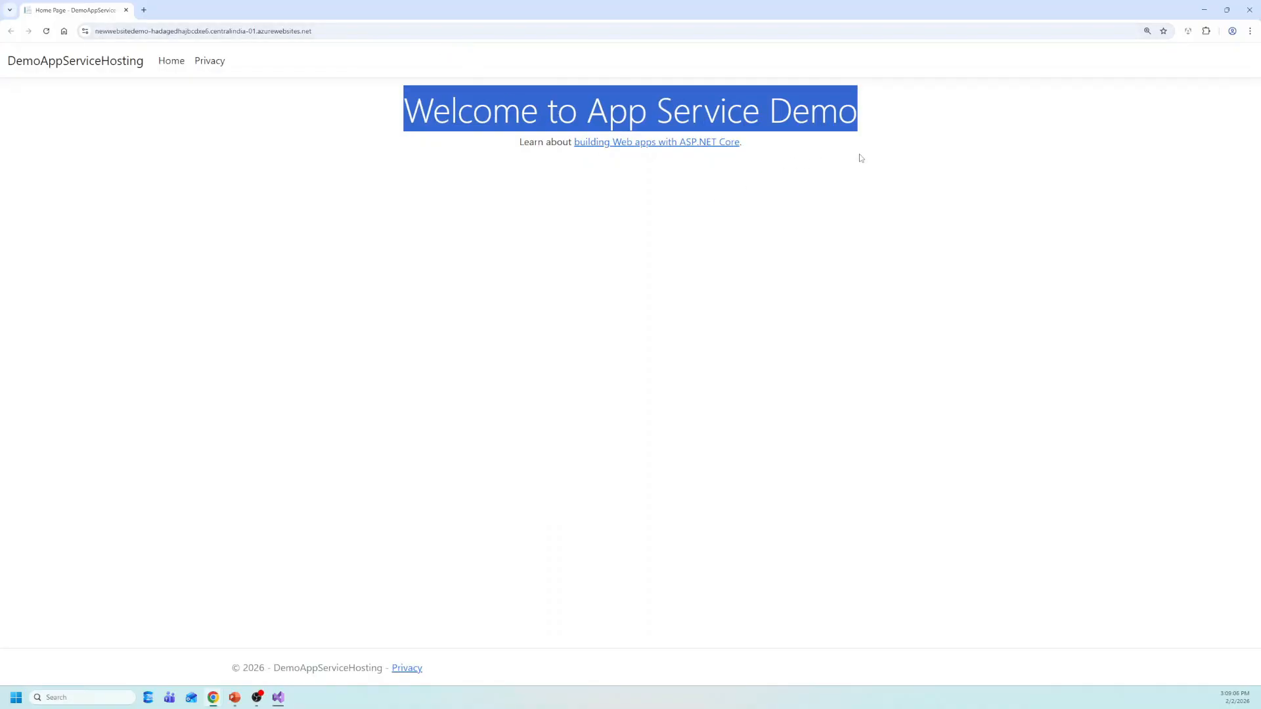
left_click(731, 201)
Examine the ZIP package name in Visual Studio's build output, and return to the web app's general settings in the Azure portal
left_click(278, 698)
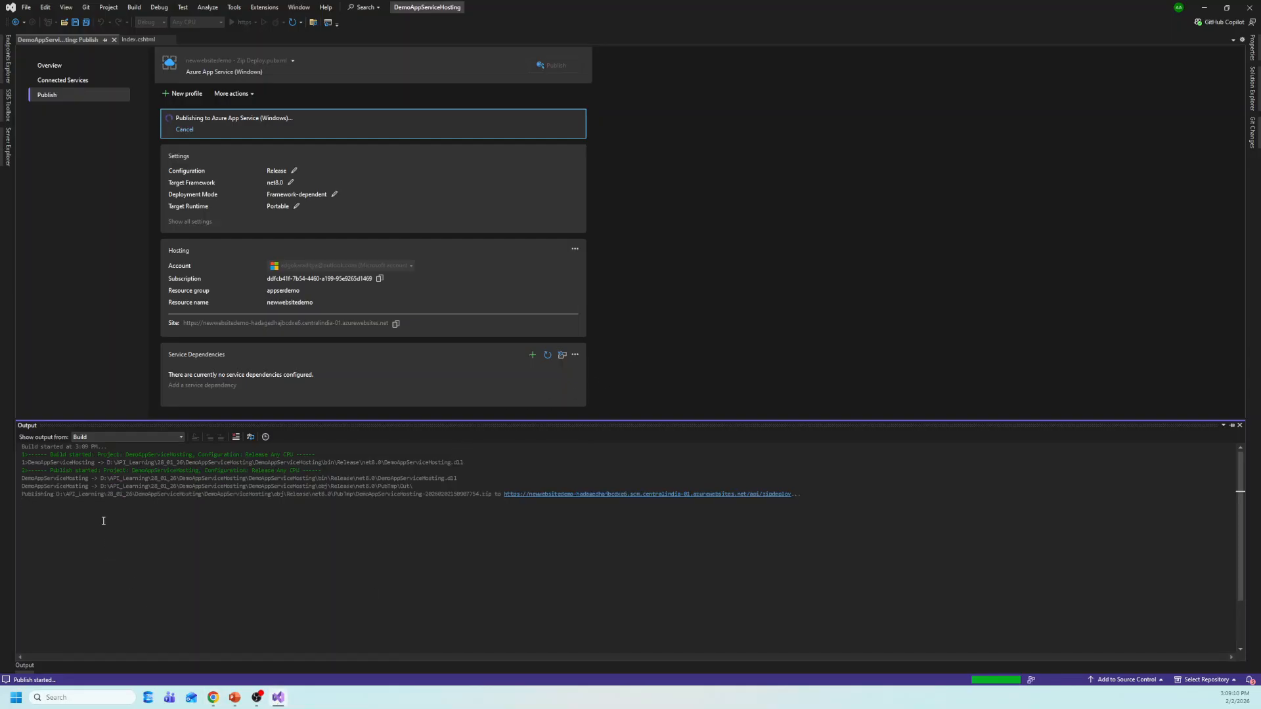
left_click_drag(355, 494, 493, 494)
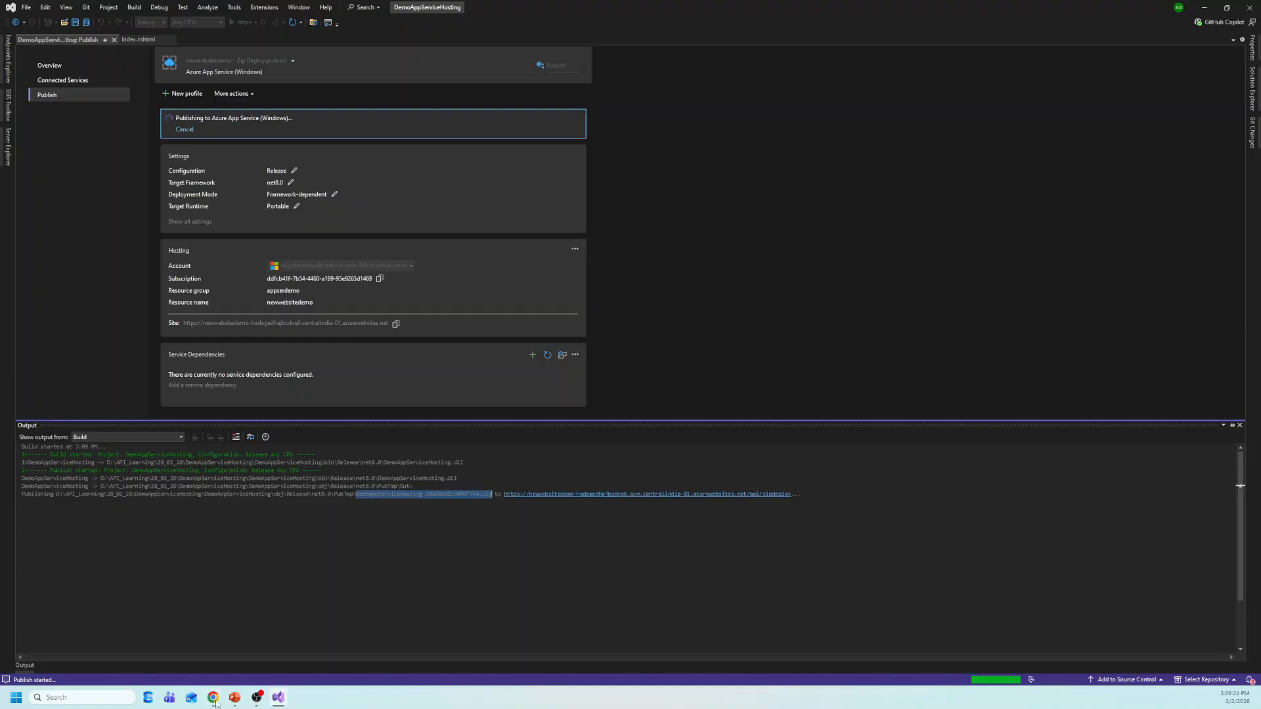
mouse_move(216, 703)
left_click(190, 650)
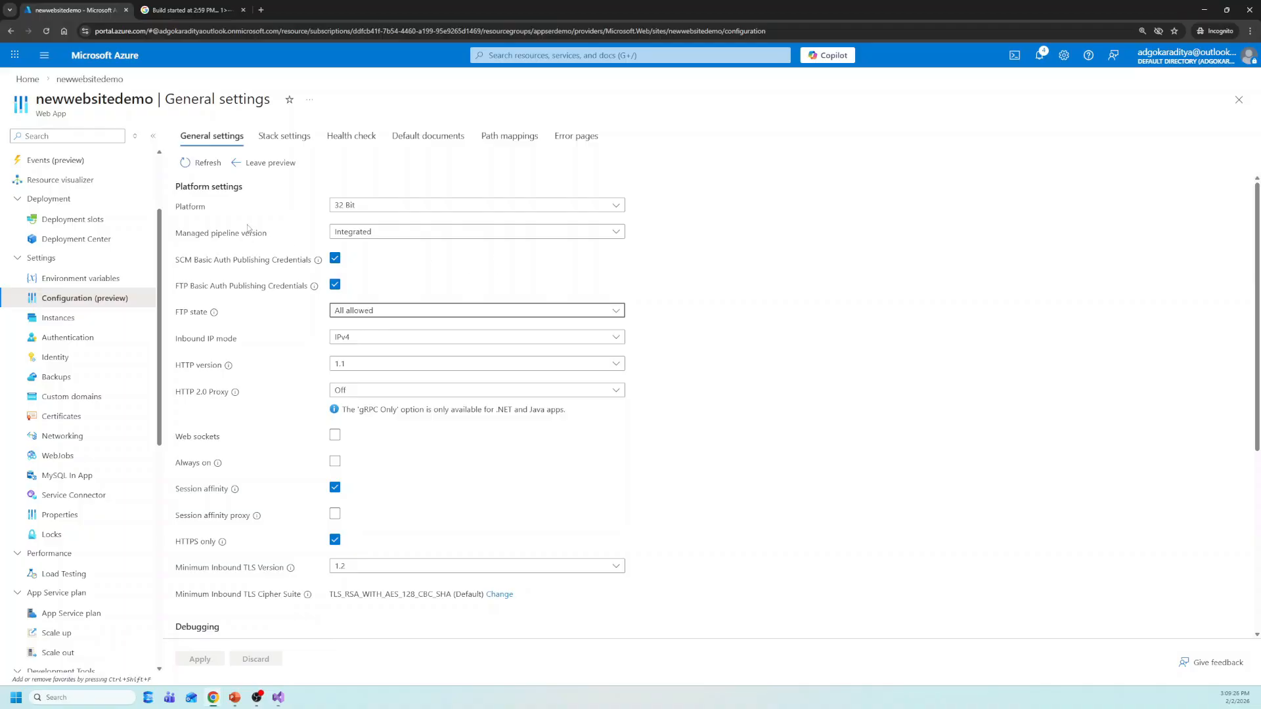
scroll(69, 359, "up", 2)
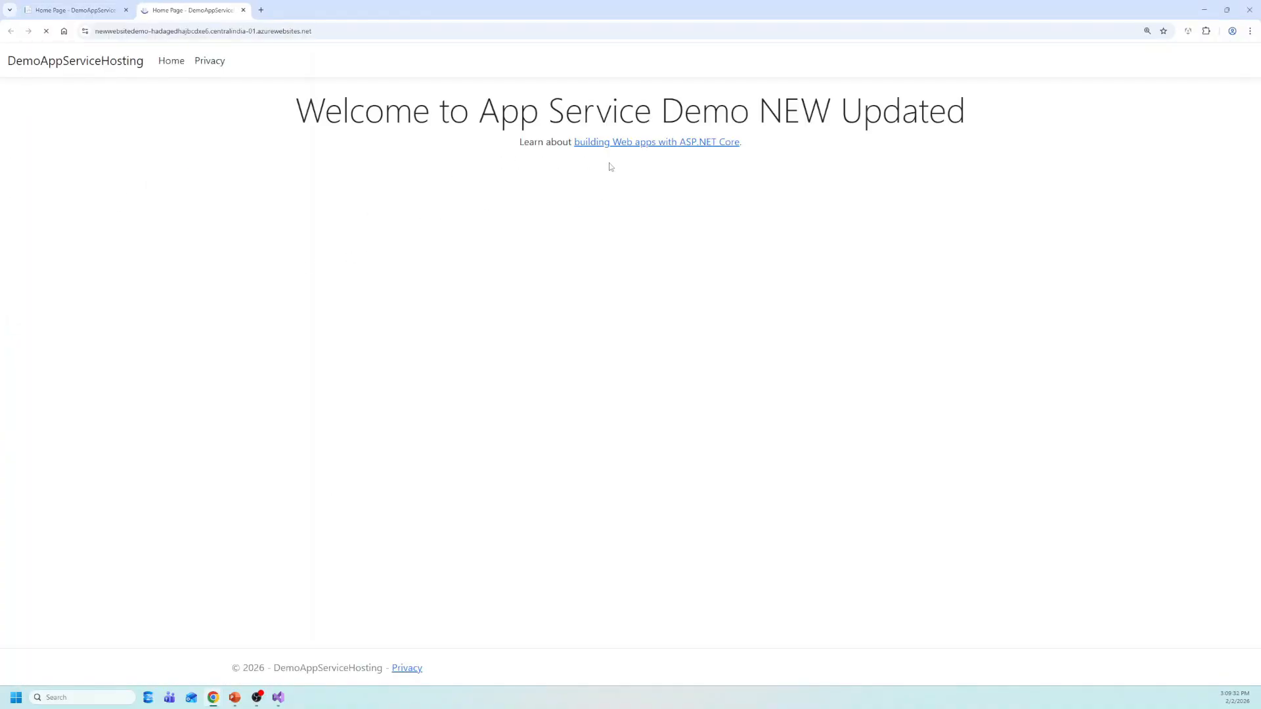
Check the home page heading and the address of the republished site in the browser
left_click_drag(981, 124, 296, 108)
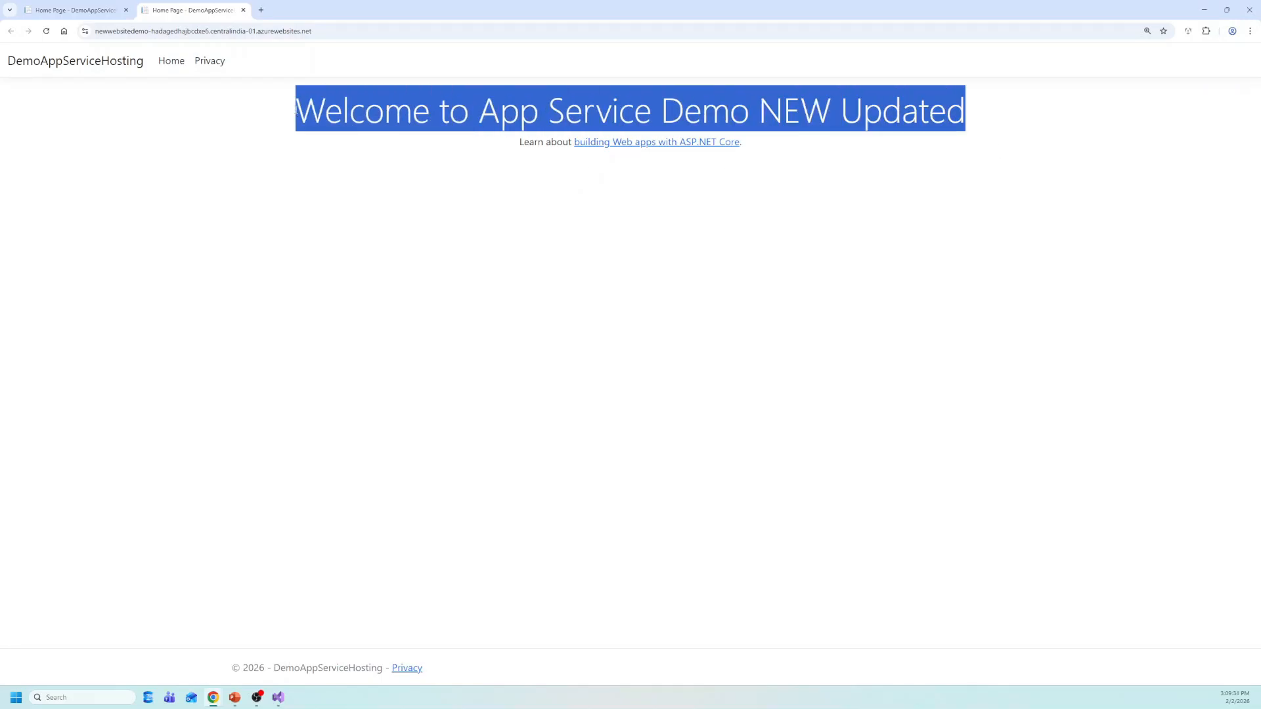
key("ctrl+l")
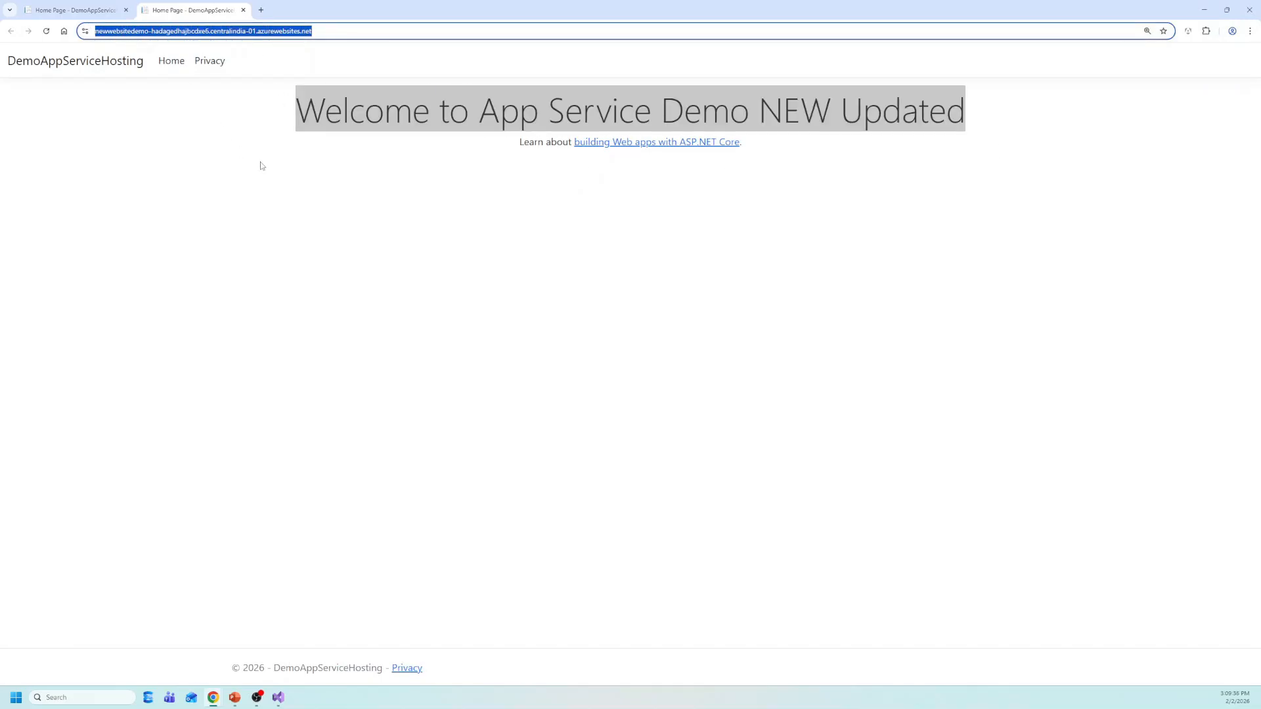
Compare the original and republished home pages at the site's address in the browser, and close the outdated page
left_click(262, 166)
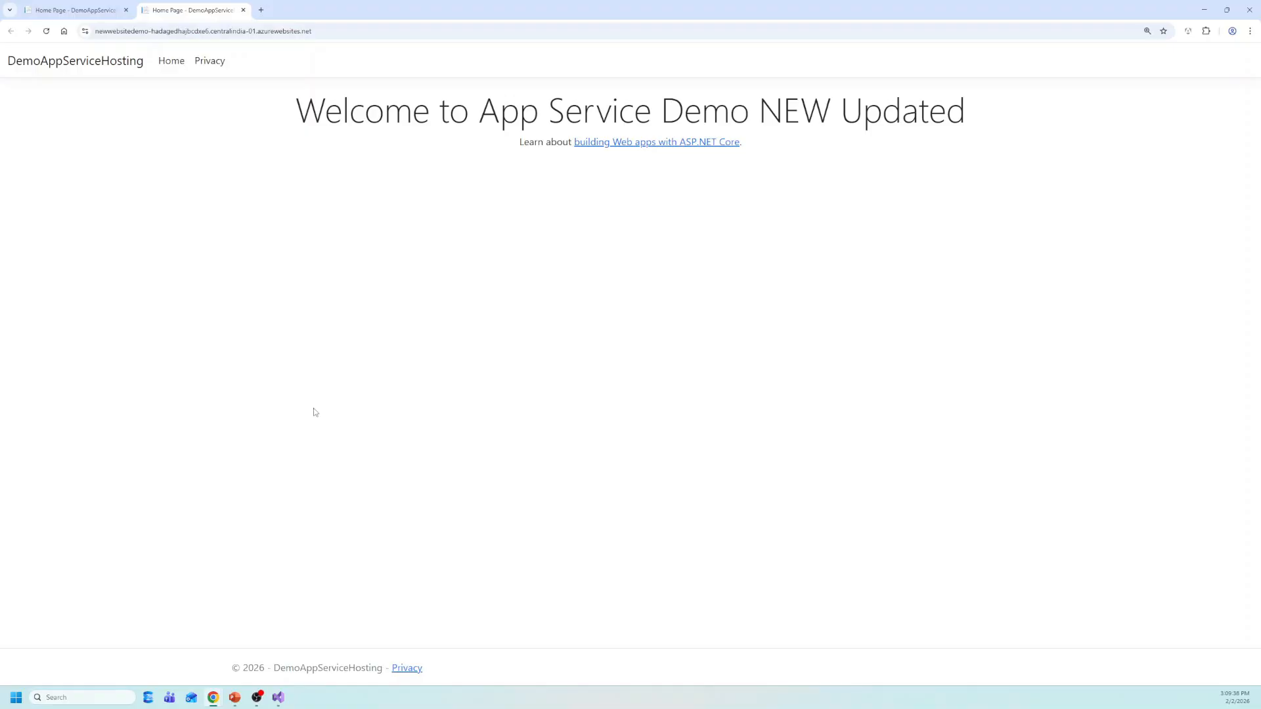
left_click(338, 37)
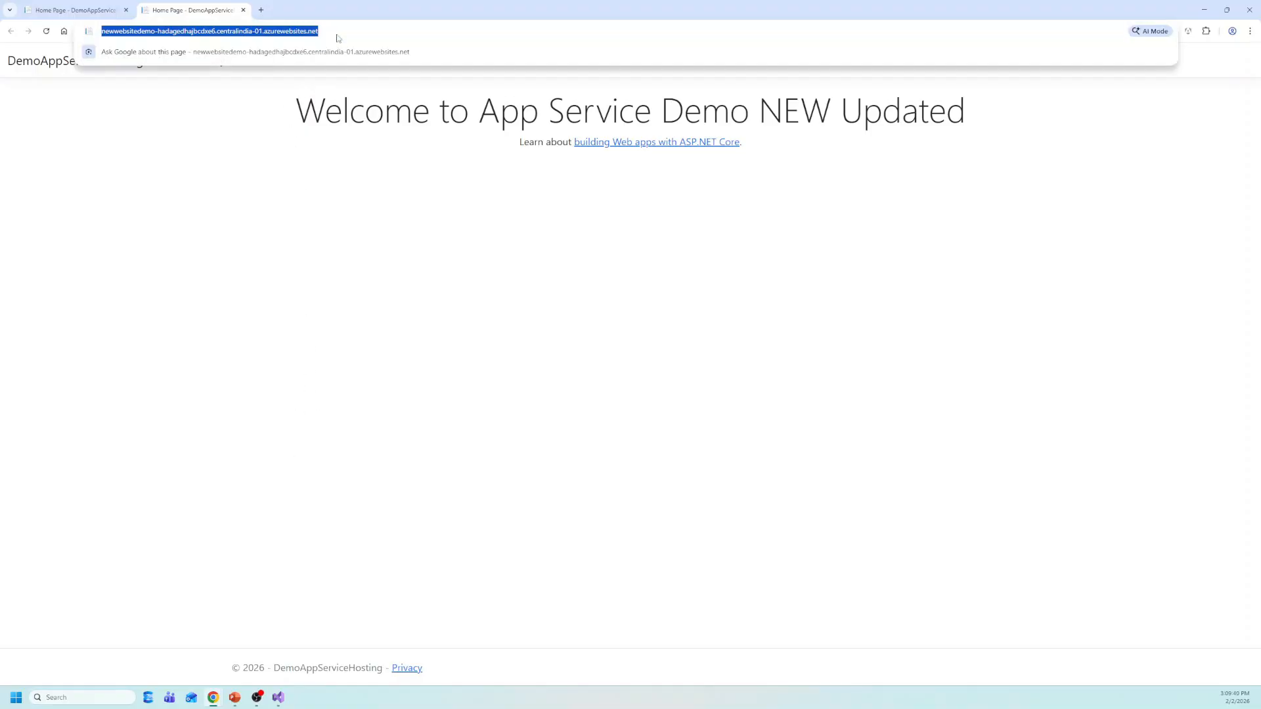
left_click(336, 170)
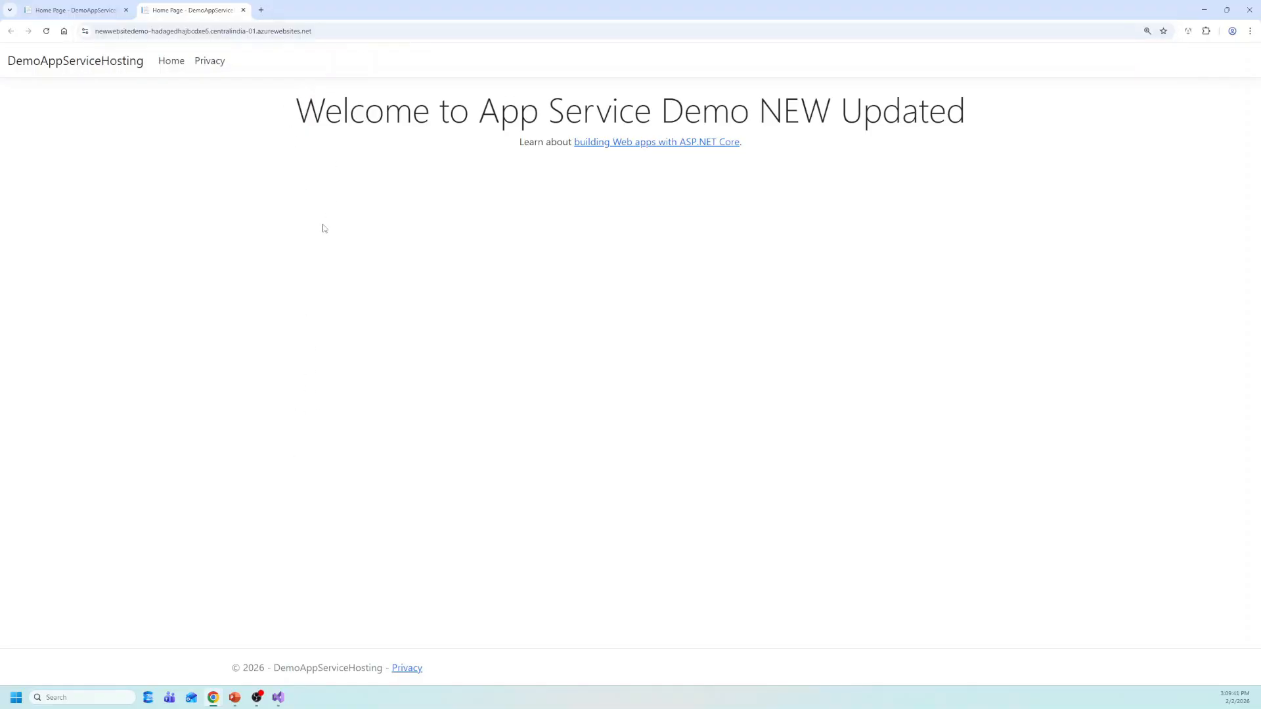
left_click(102, 5)
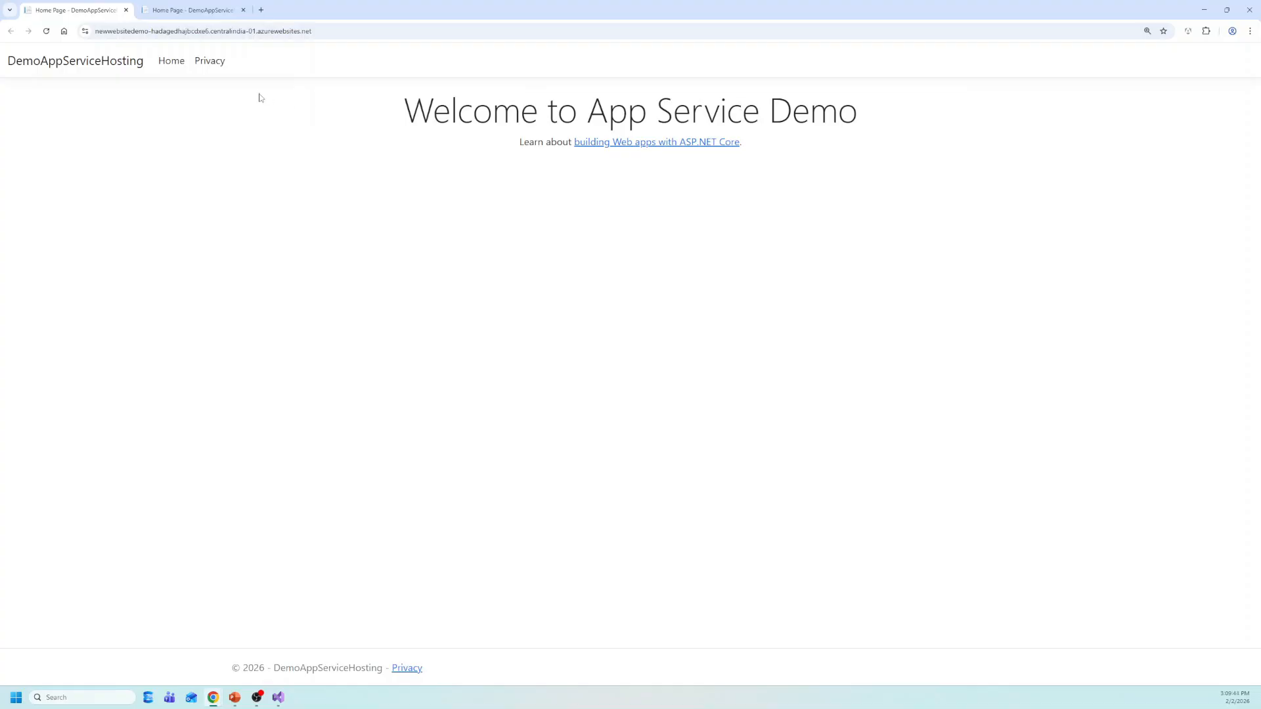
left_click(191, 10)
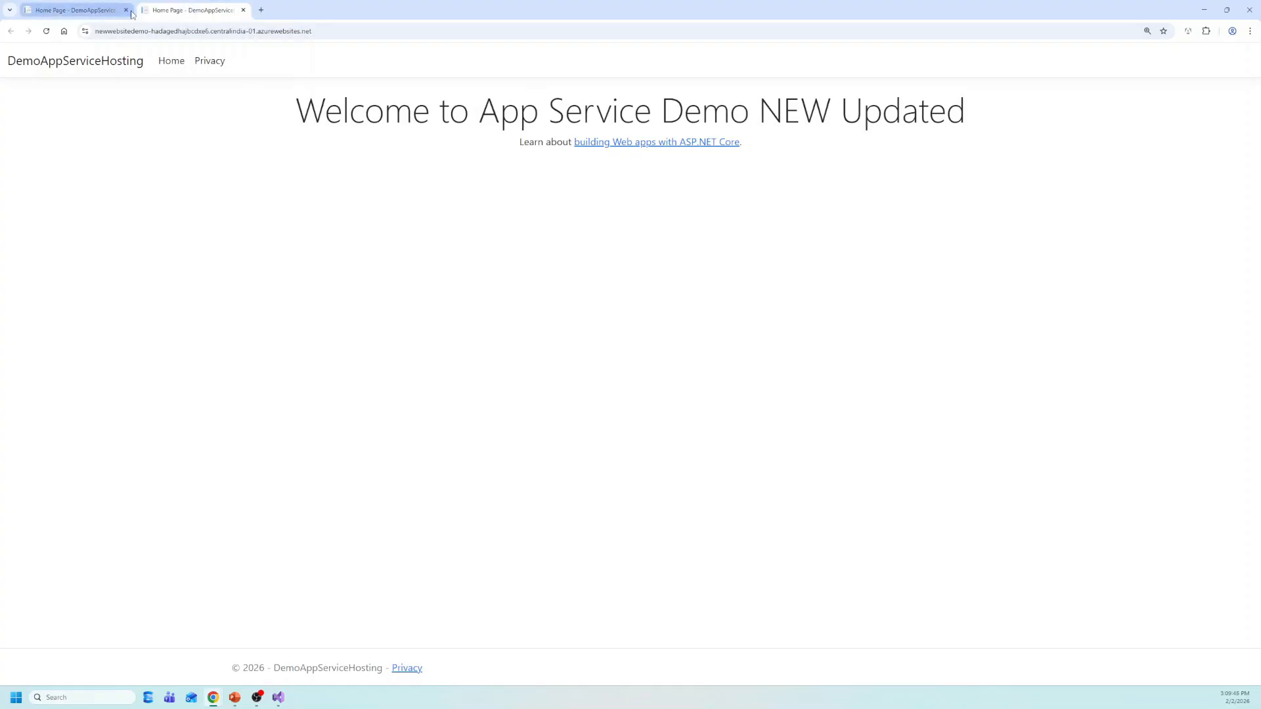
left_click(127, 9)
Check the publish result in Visual Studio, and return to newwebsitedemo's general settings in the Azure portal
left_click(278, 697)
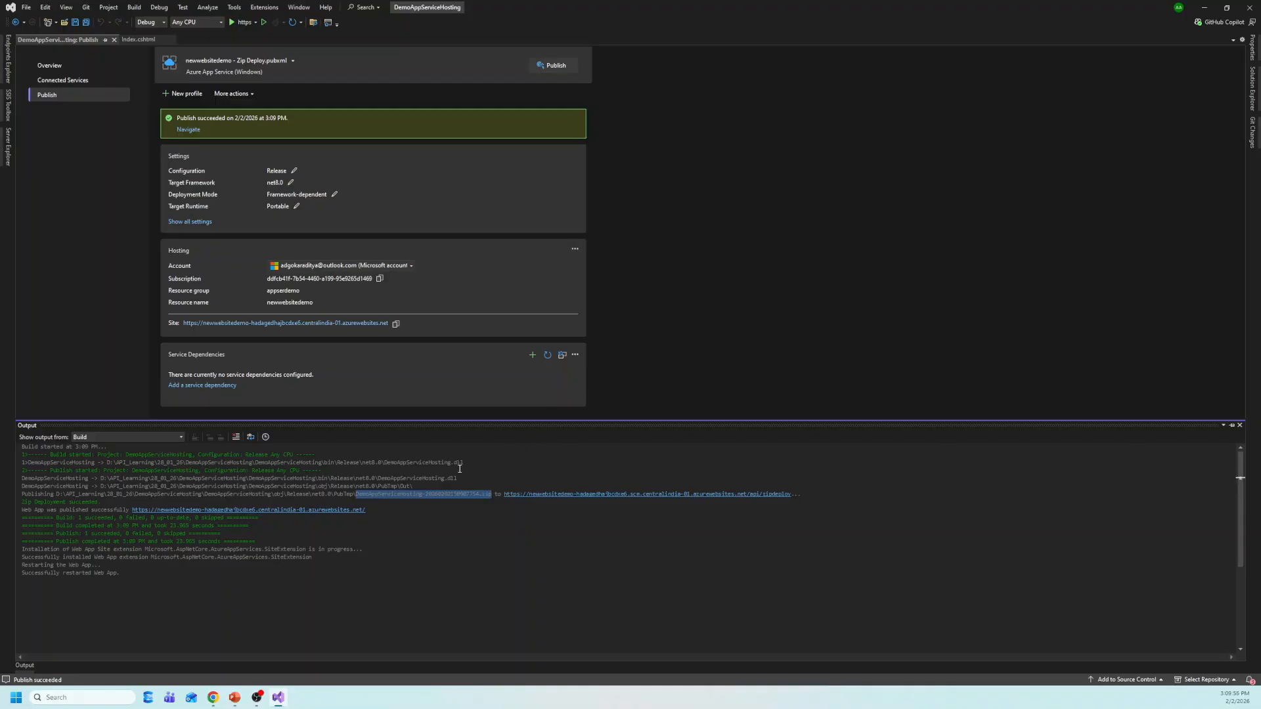
mouse_move(213, 698)
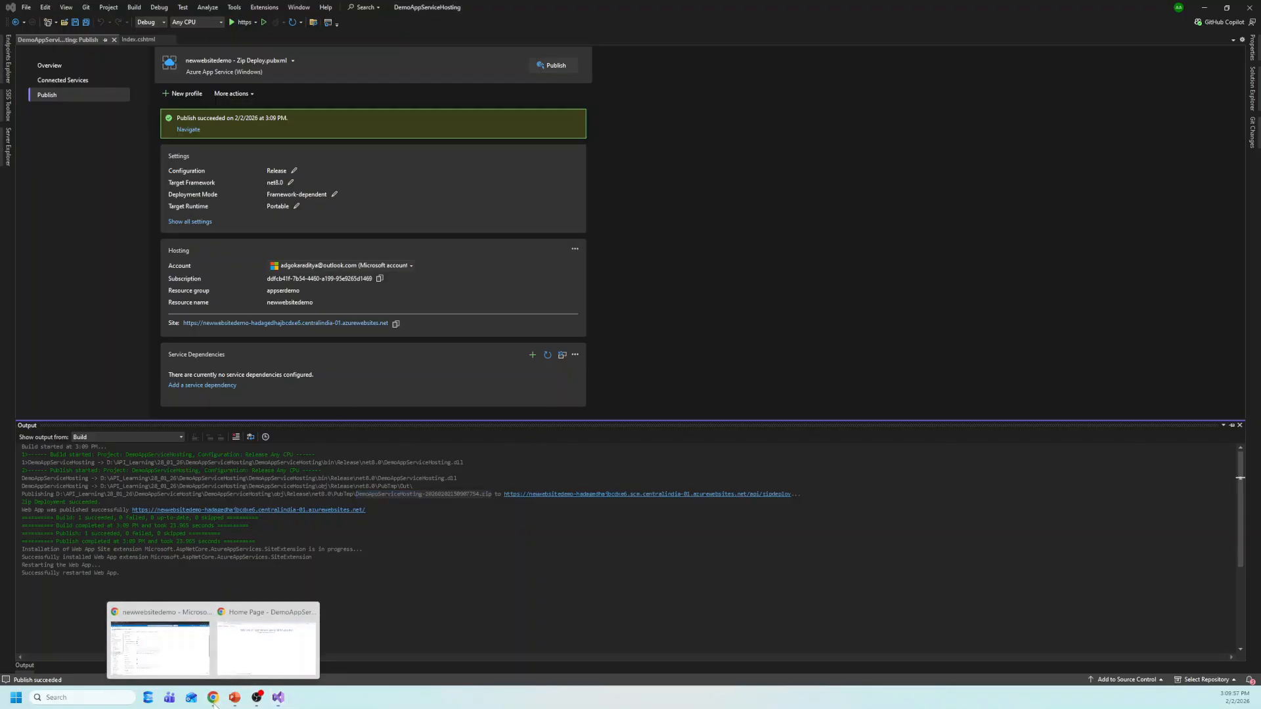
left_click(174, 657)
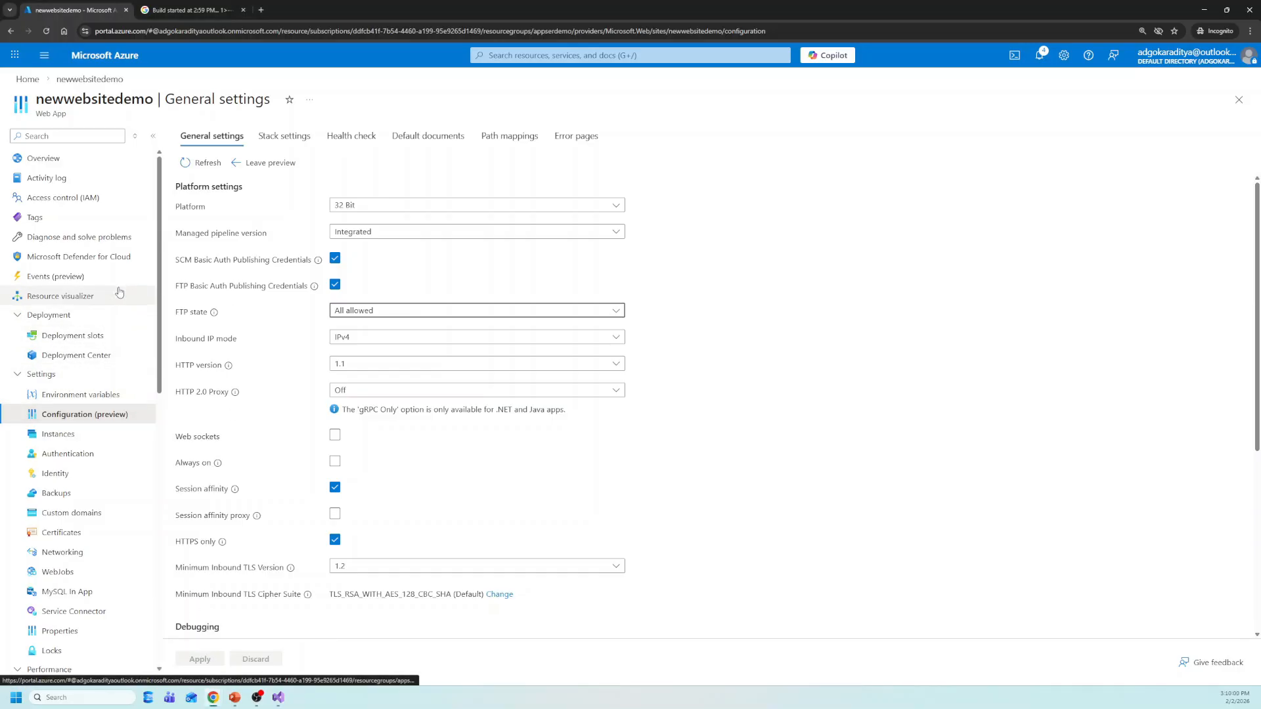